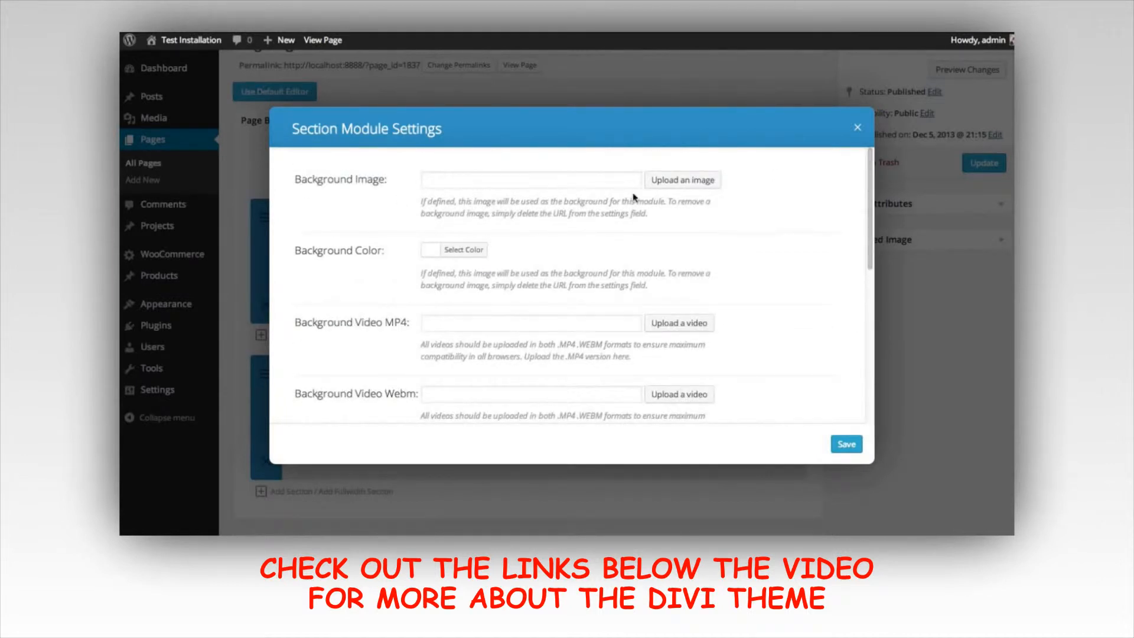
- Set the section's background color to light grey #f2f2f2
left_click_drag(866, 202, 862, 357)
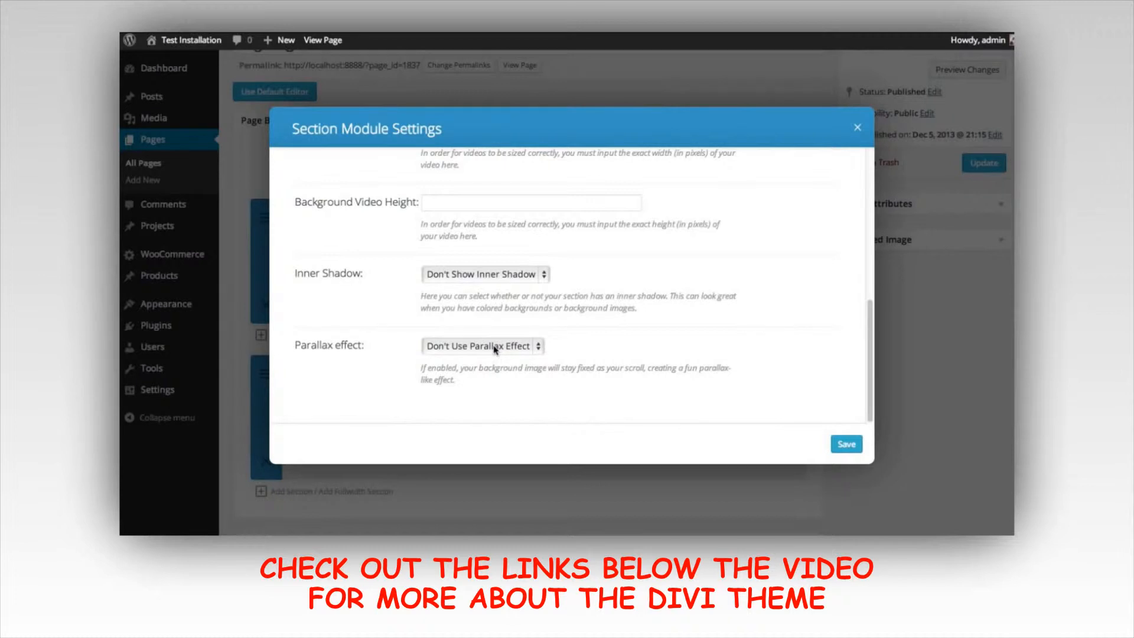
scroll(868, 307, "up", 2)
left_click_drag(867, 307, 860, 186)
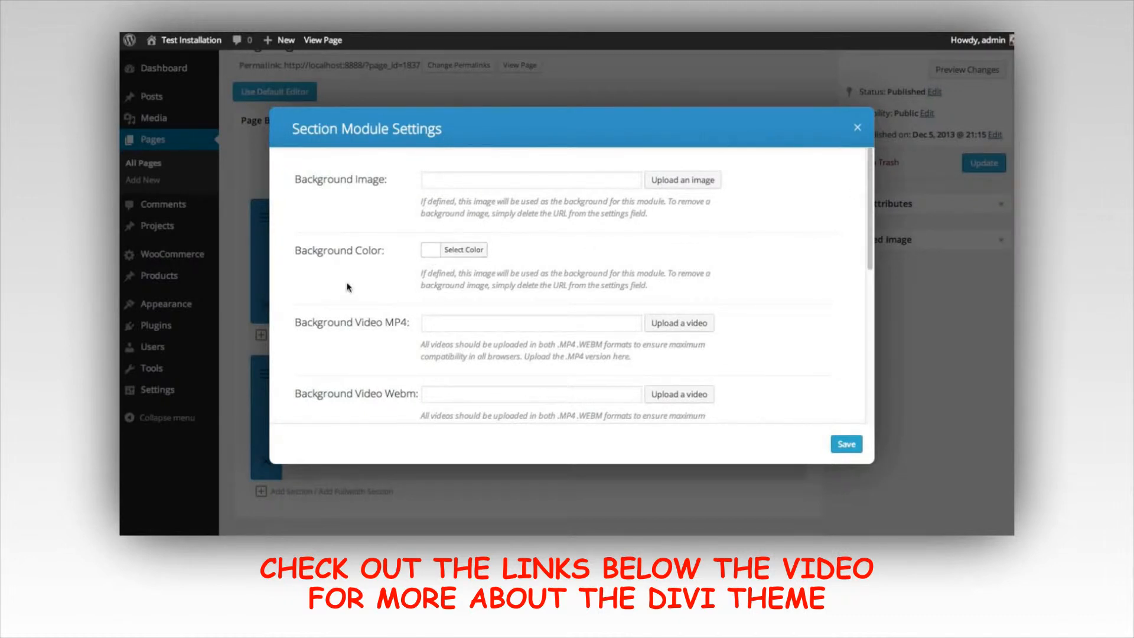
left_click(434, 251)
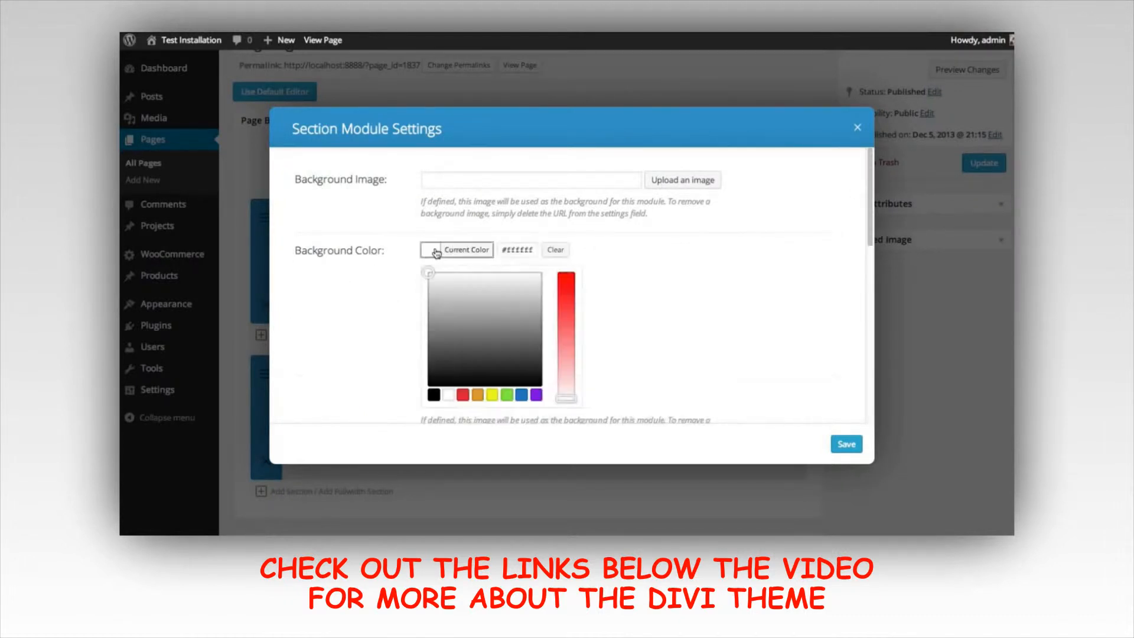
left_click_drag(432, 273, 445, 279)
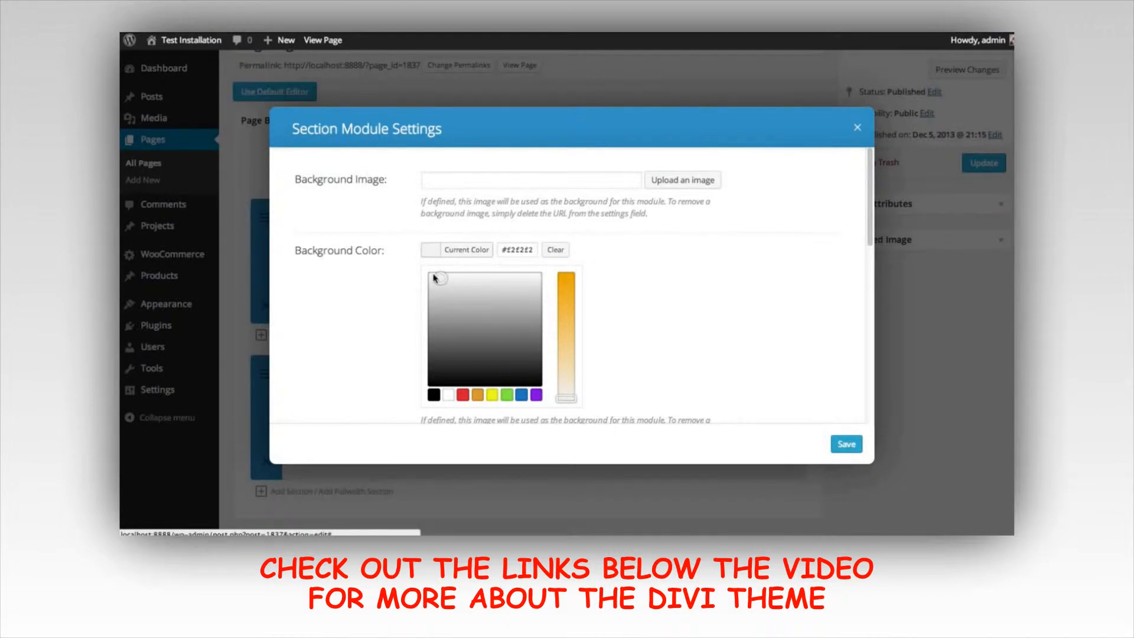
left_click(430, 253)
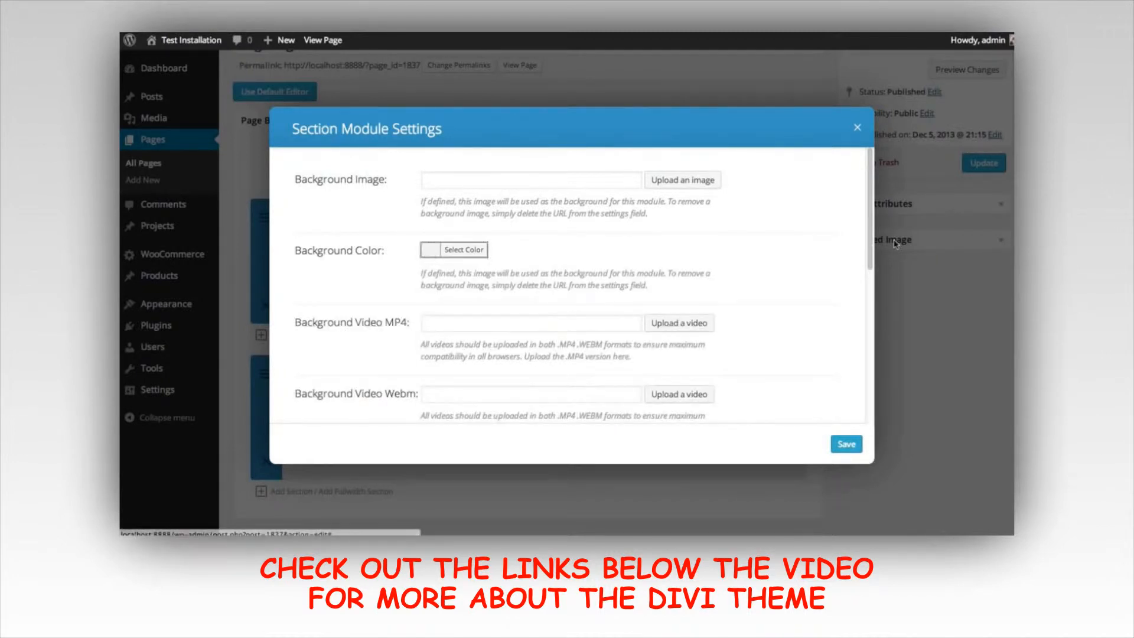
- Set the section's inner shadow to Show Inner Shadow and save the section settings
left_click_drag(869, 229, 868, 382)
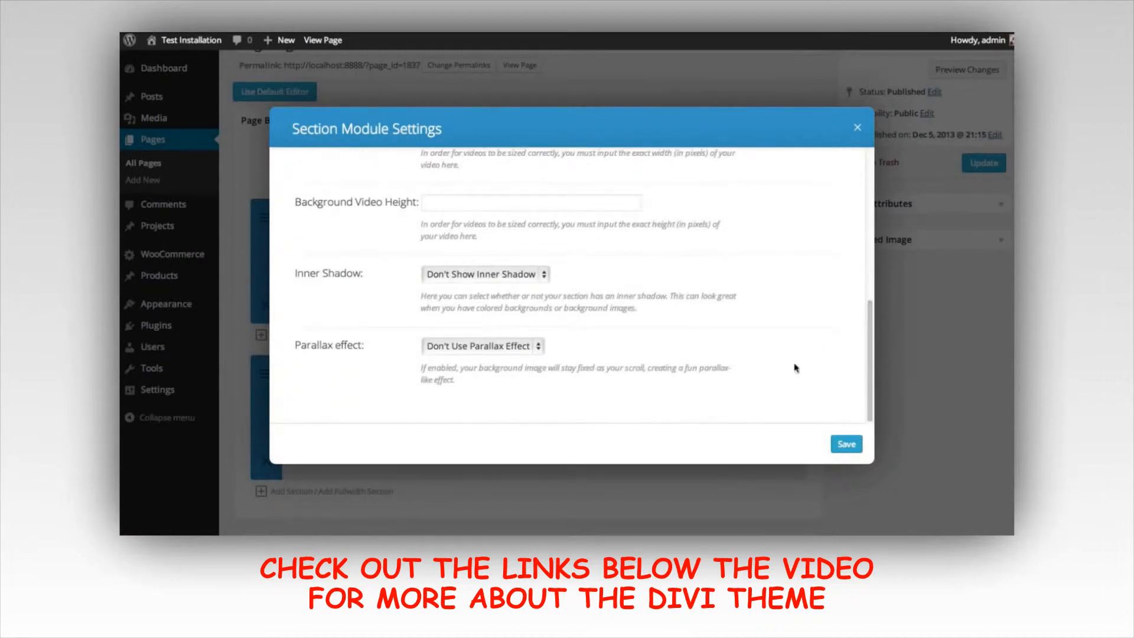
left_click(463, 273)
left_click(469, 285)
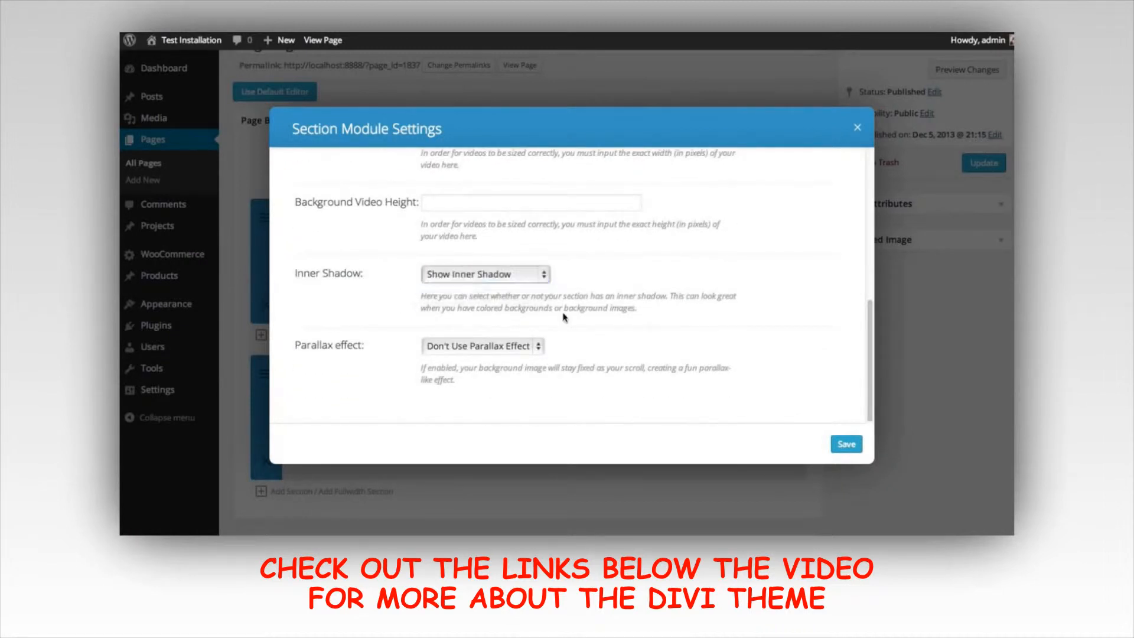
left_click(844, 444)
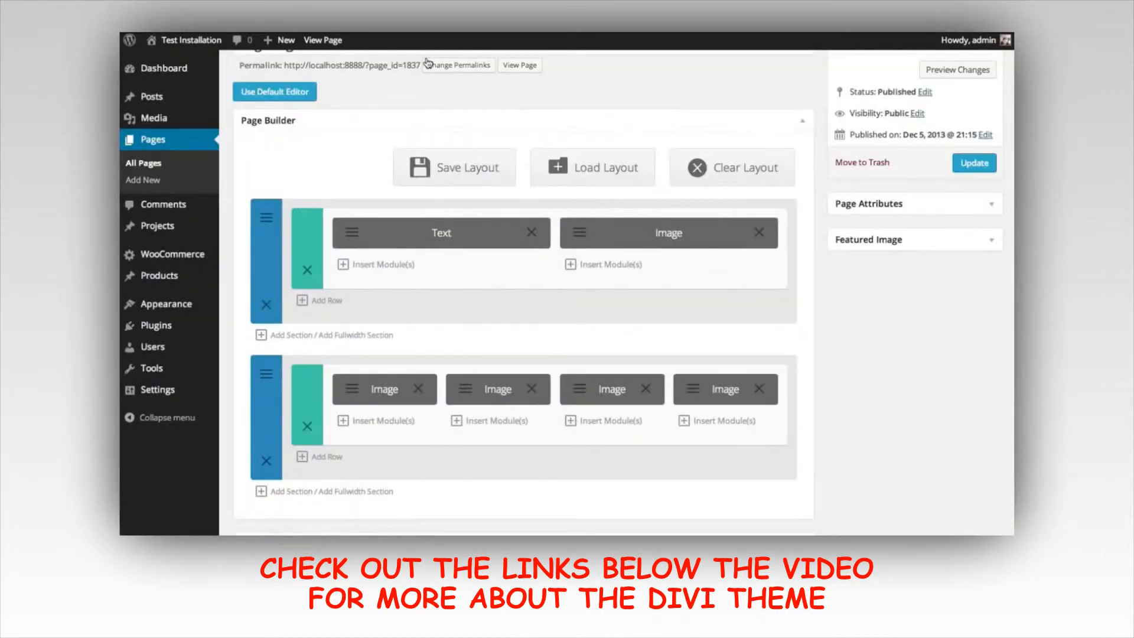
- Preview the page changes, examine how the section with the four images looks, and return to the page editor
scroll(631, 171, "up", 1)
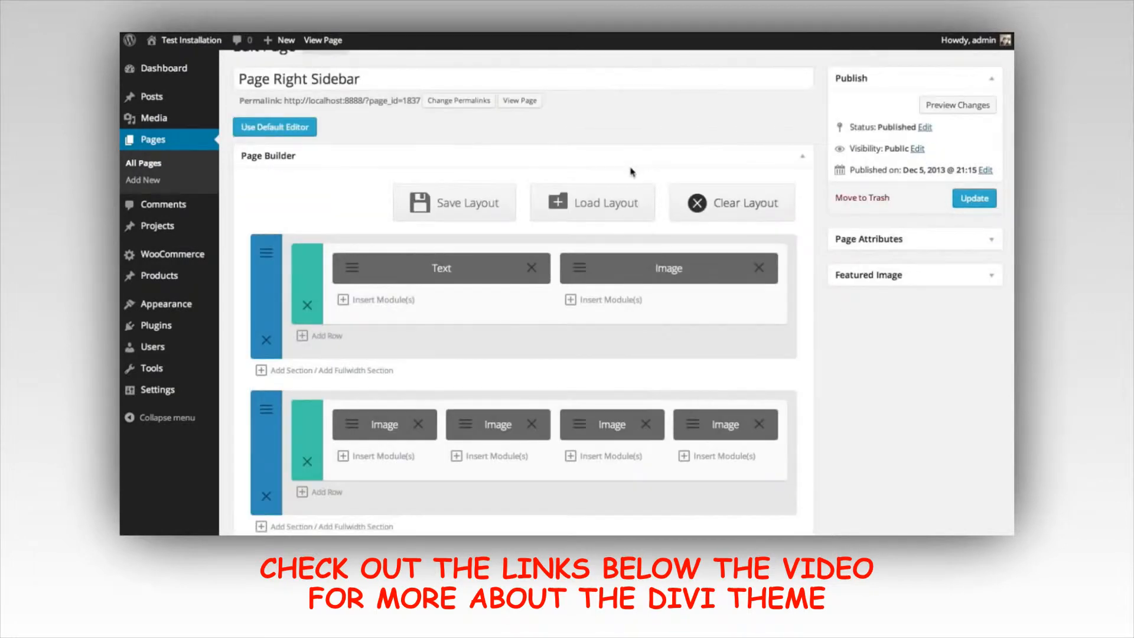
left_click(954, 105)
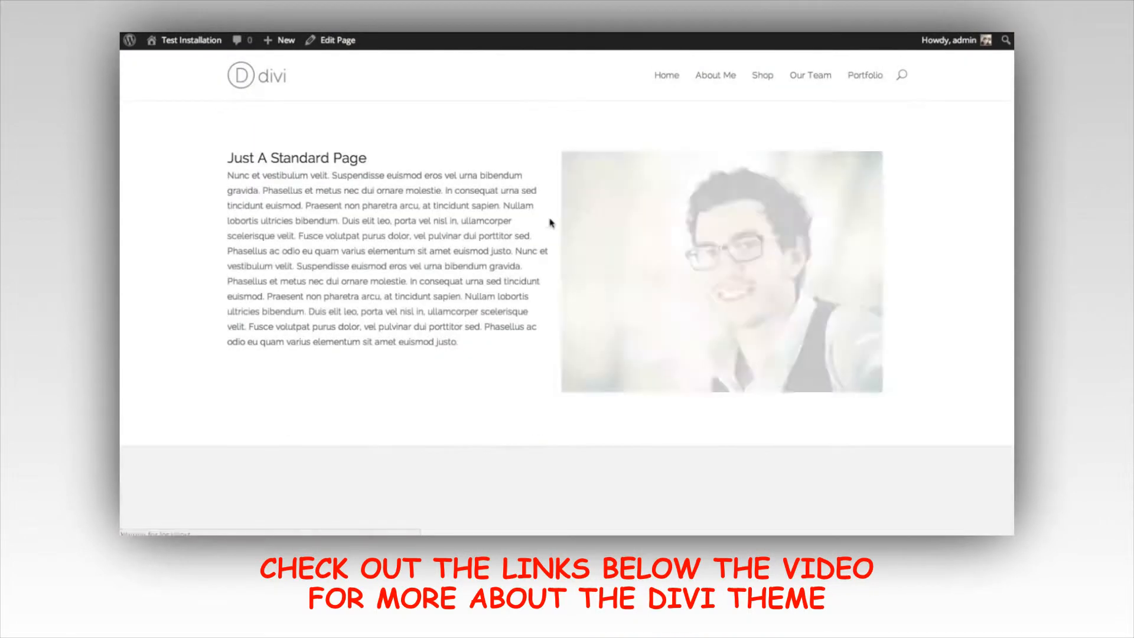
scroll(682, 214, "down", 2)
scroll(682, 214, "down", 3)
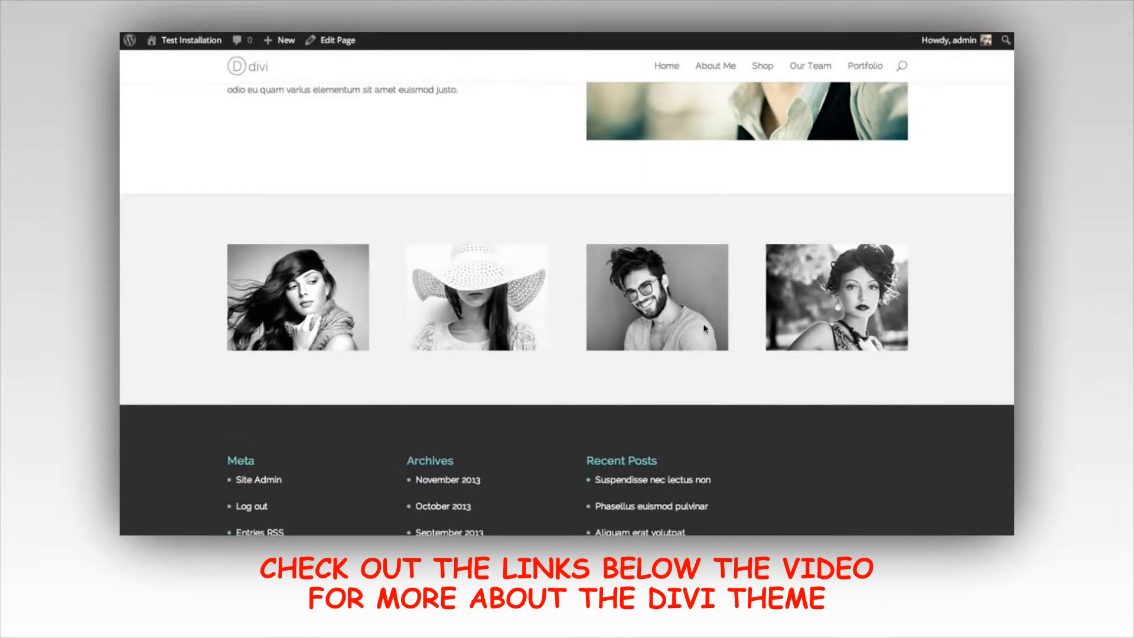
scroll(678, 387, "up", 5)
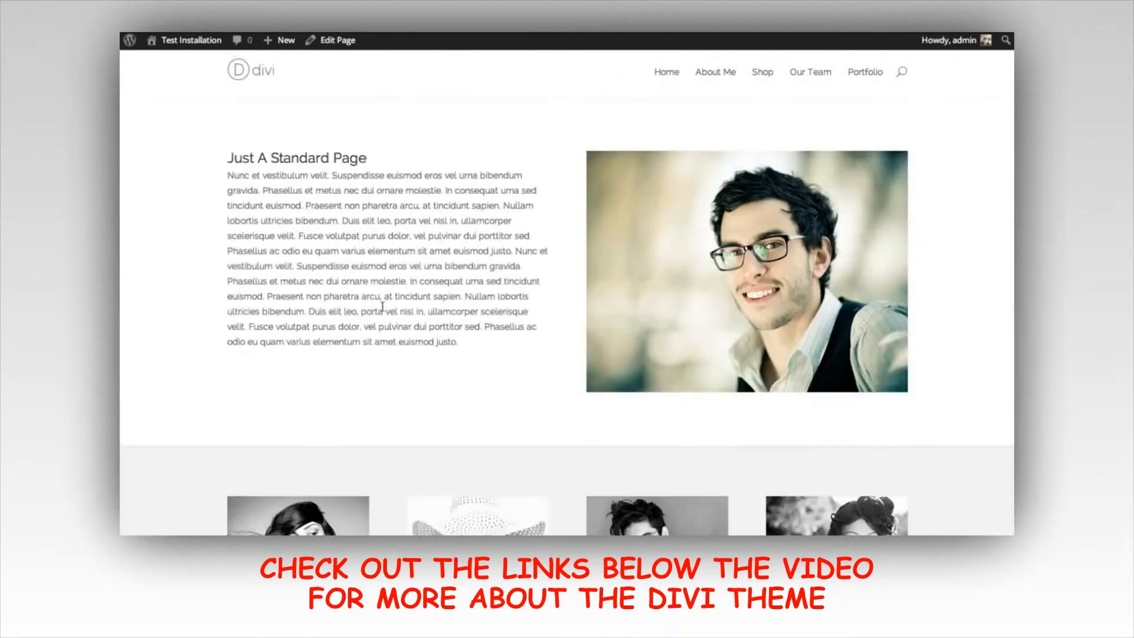
scroll(615, 392, "down", 3)
scroll(616, 372, "up", 3)
scroll(615, 360, "down", 4)
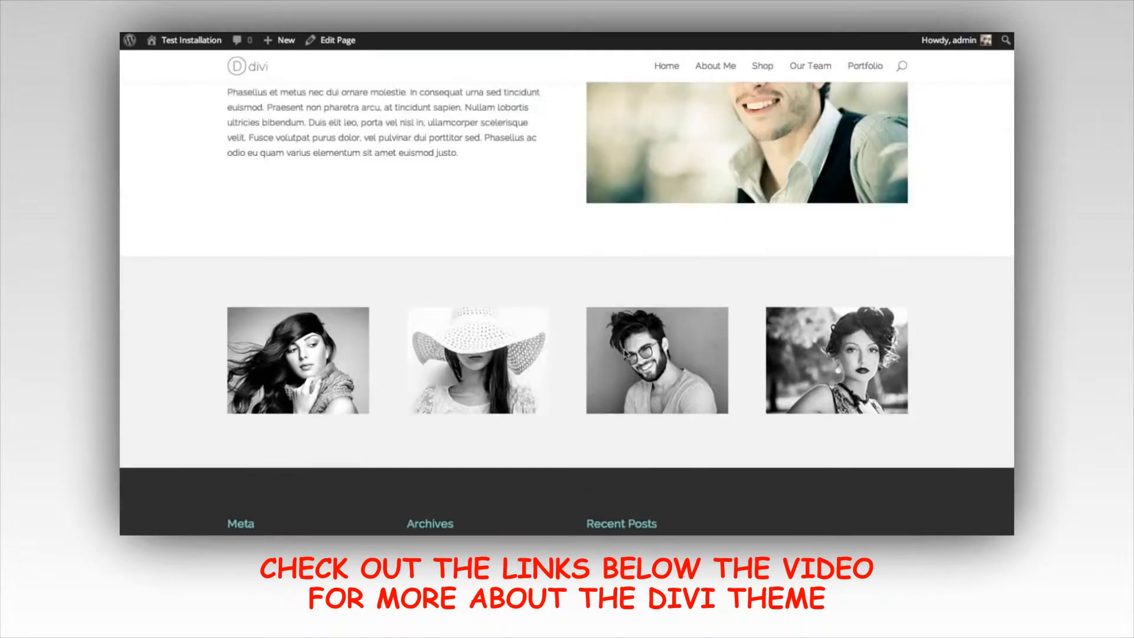
scroll(626, 354, "up", 1)
key("ctrl+shift+Tab")
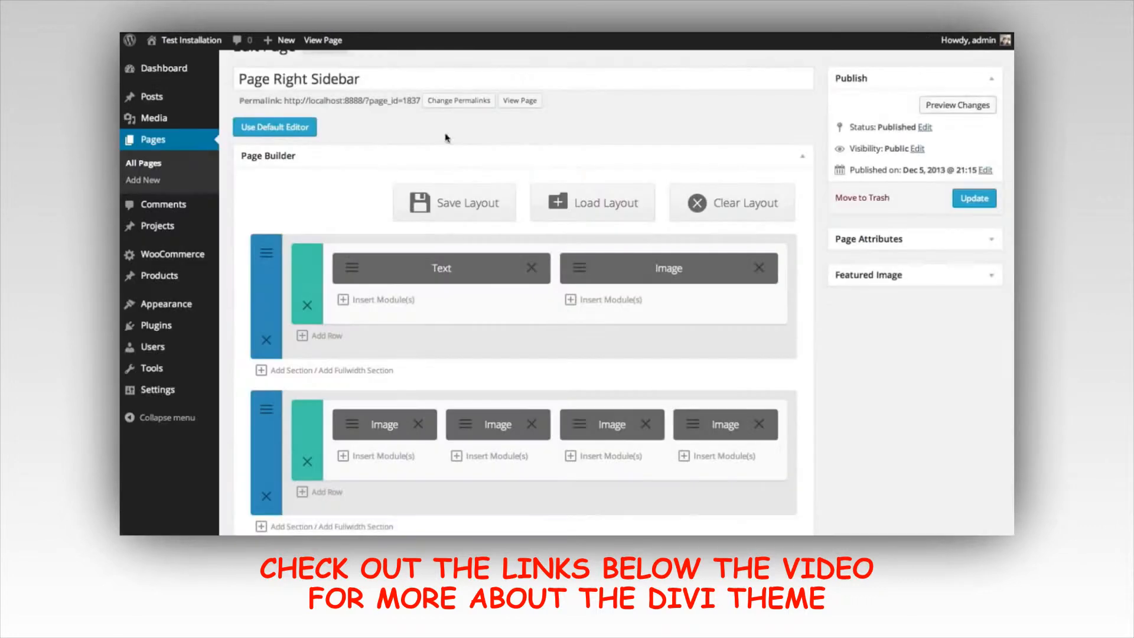
- Add a row below the four-image row in the second section and split it into two 1/2 columns
scroll(873, 369, "down", 2)
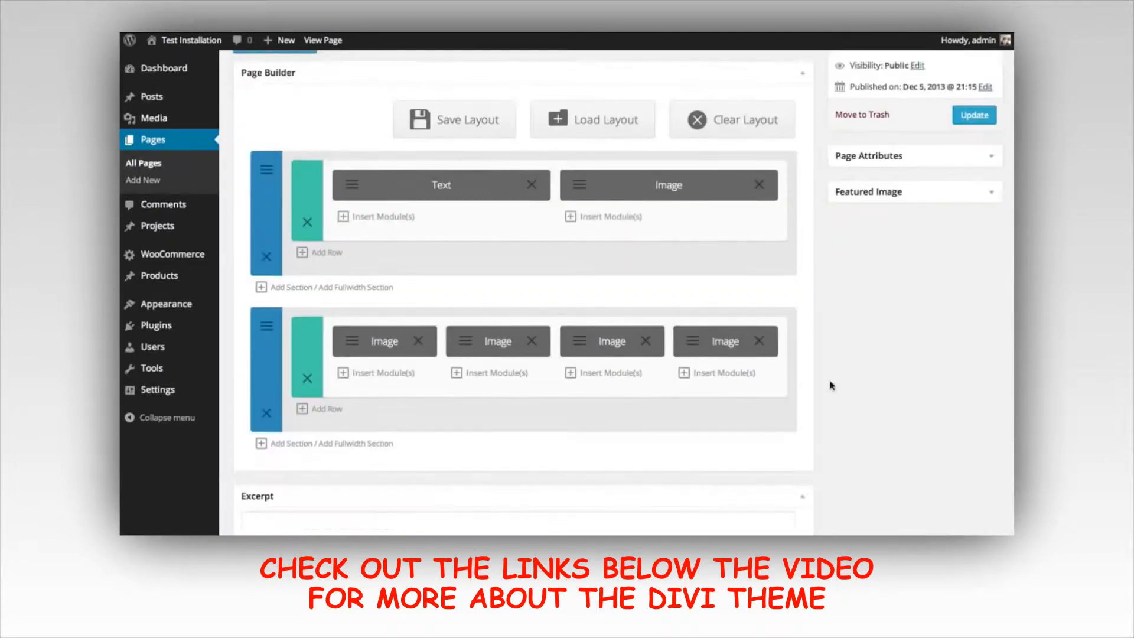
left_click(328, 409)
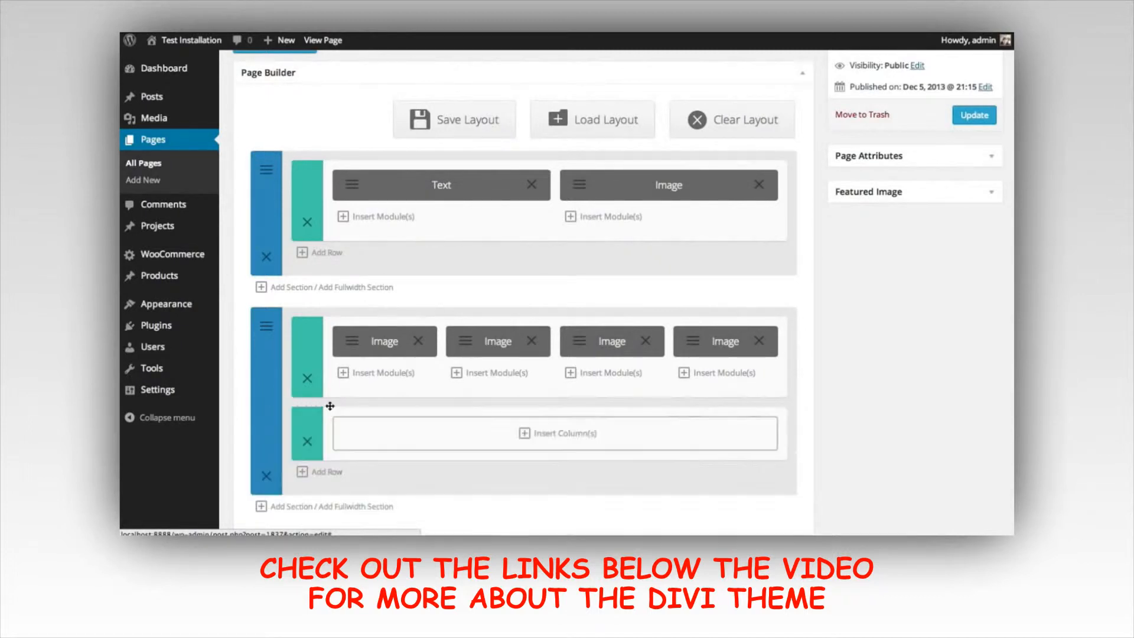
left_click(570, 439)
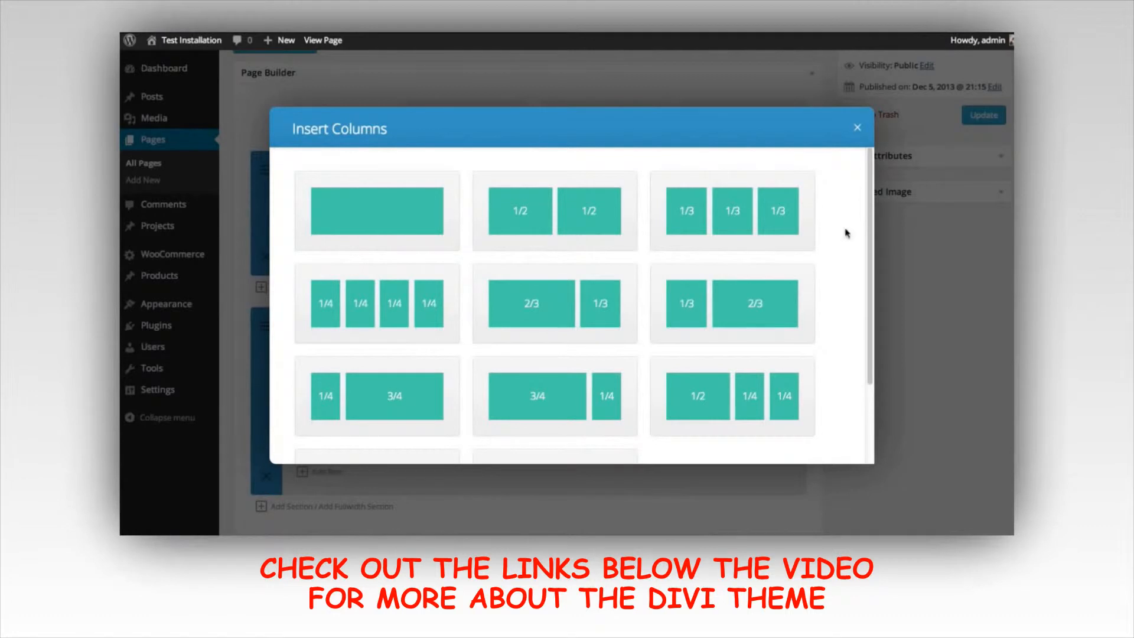
left_click_drag(871, 195, 864, 145)
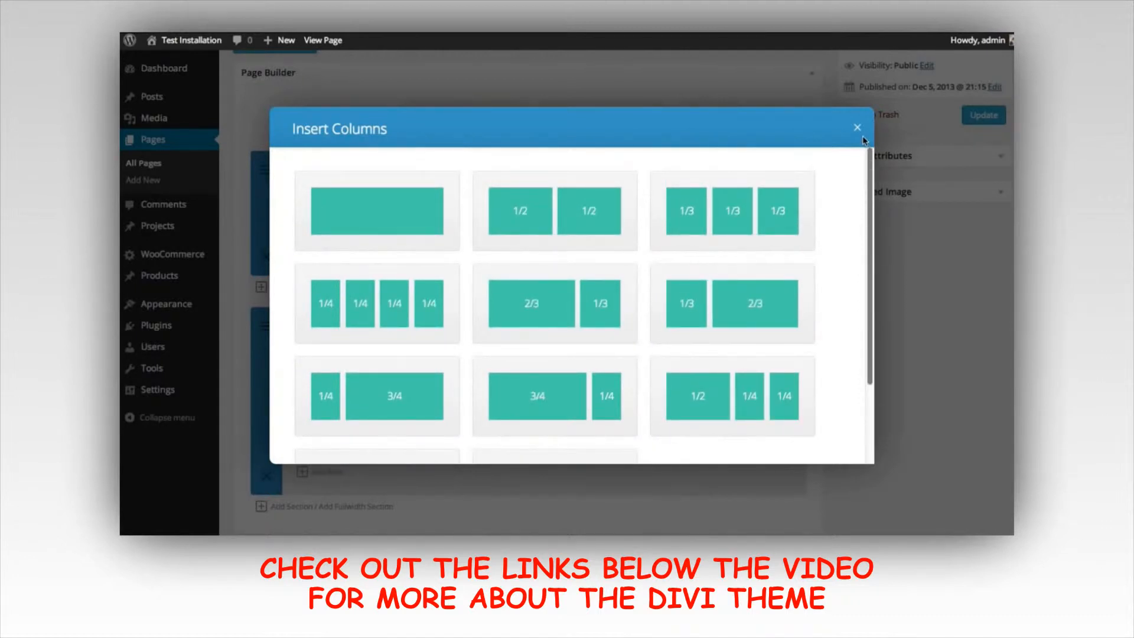
left_click(553, 219)
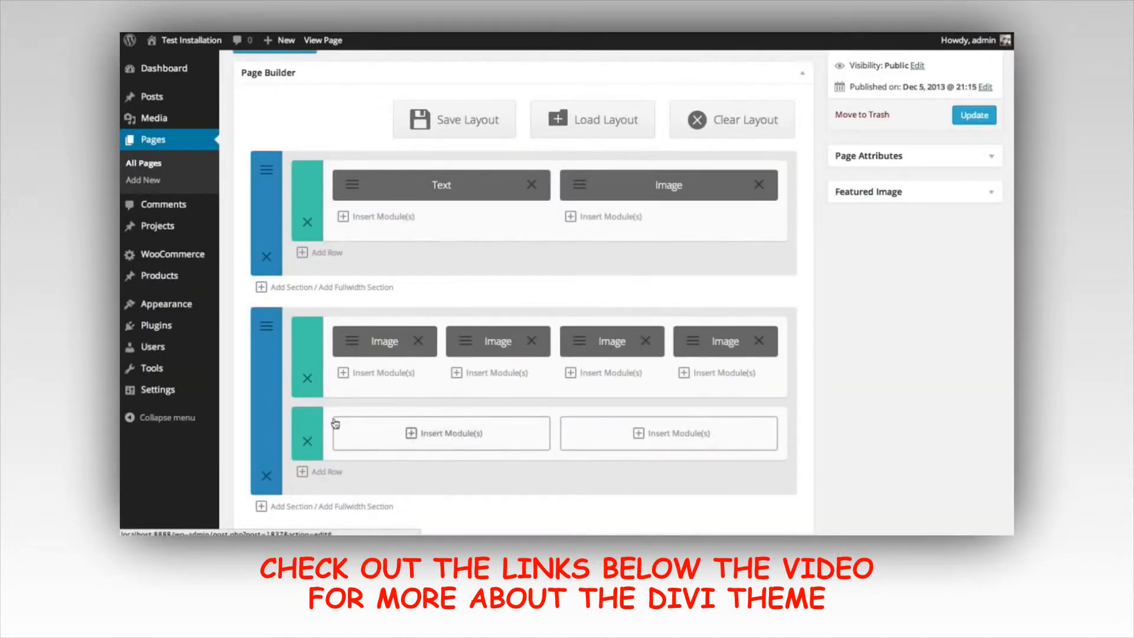
- Move the empty two-column row to the top of the first section, and return it below the four-image row
left_click_drag(306, 424, 306, 372)
left_click_drag(306, 421, 292, 271)
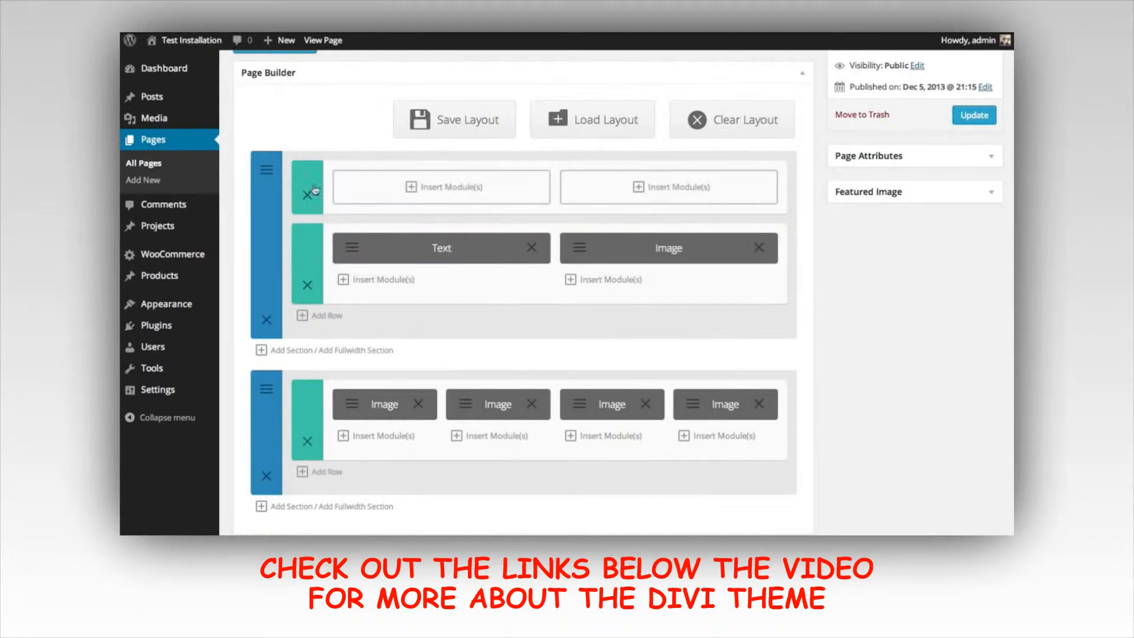
left_click_drag(307, 186, 325, 422)
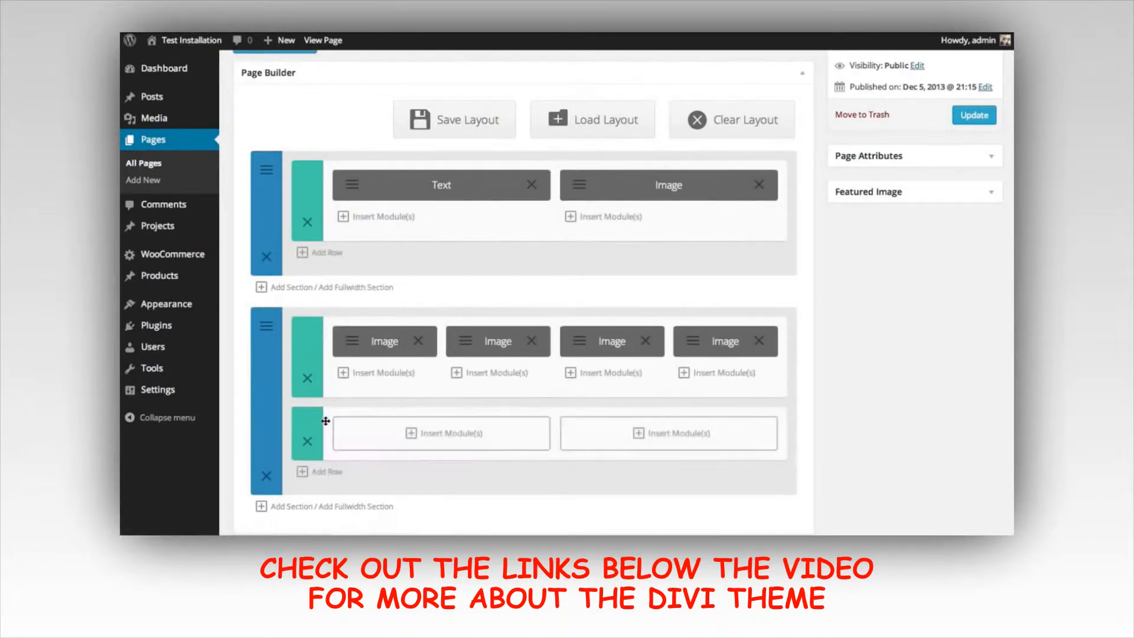
- Move the four-image row above the text and image row in the first section, and preview the page
left_click_drag(311, 359, 321, 198)
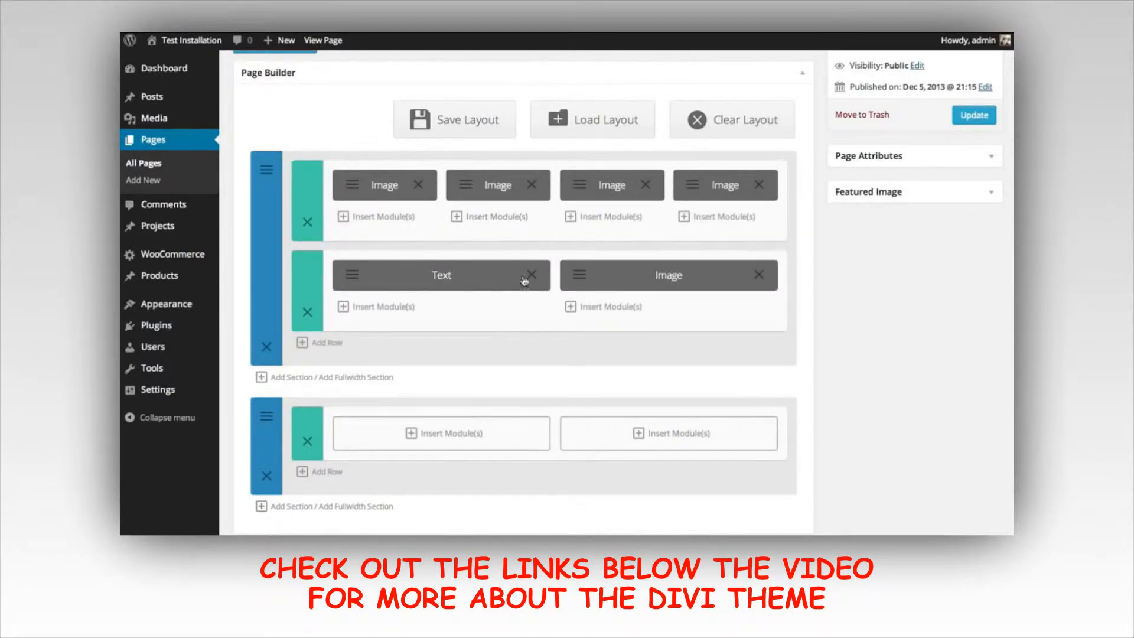
scroll(525, 213, "up", 2)
scroll(525, 213, "up", 4)
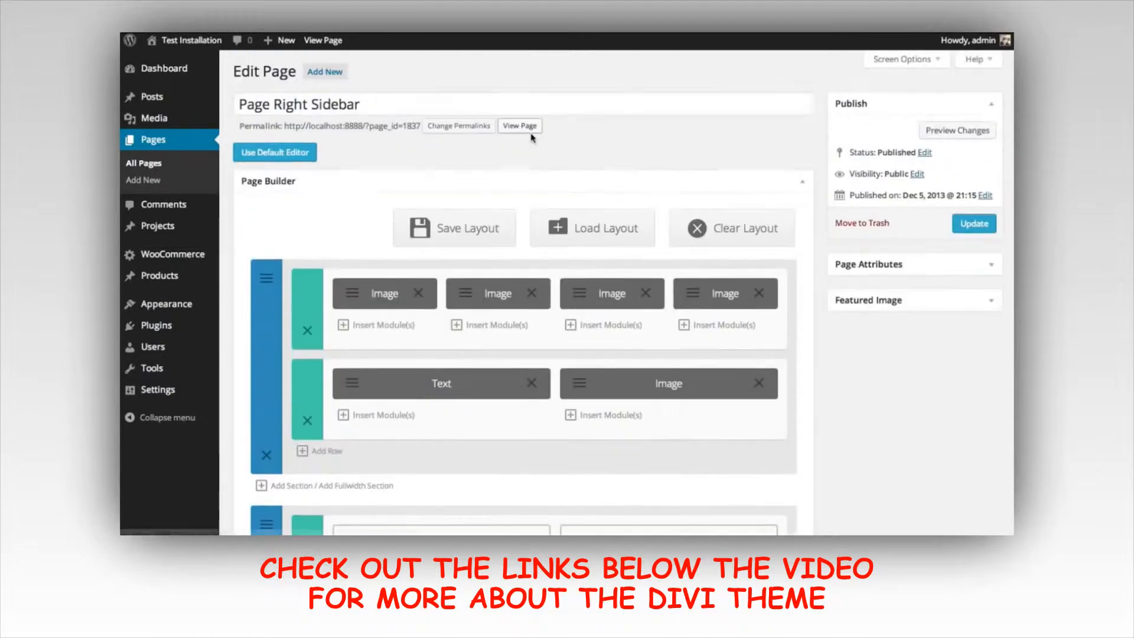
left_click(936, 125)
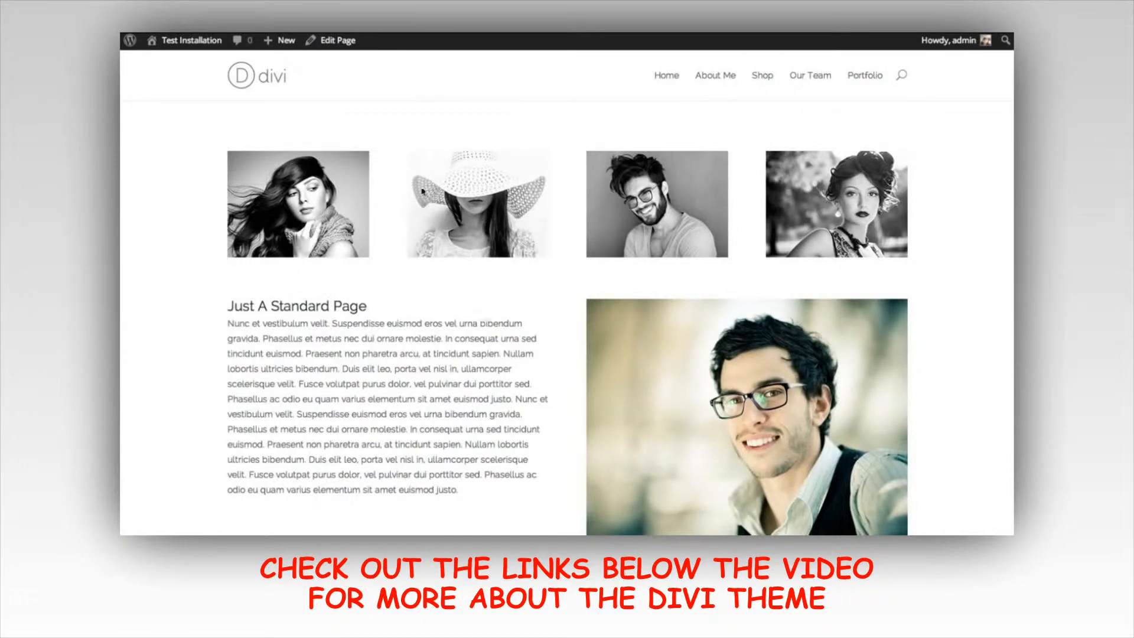
- Return to the page editor and move the four-image row back above the empty row in the second section
left_click(331, 40)
scroll(367, 203, "down", 2)
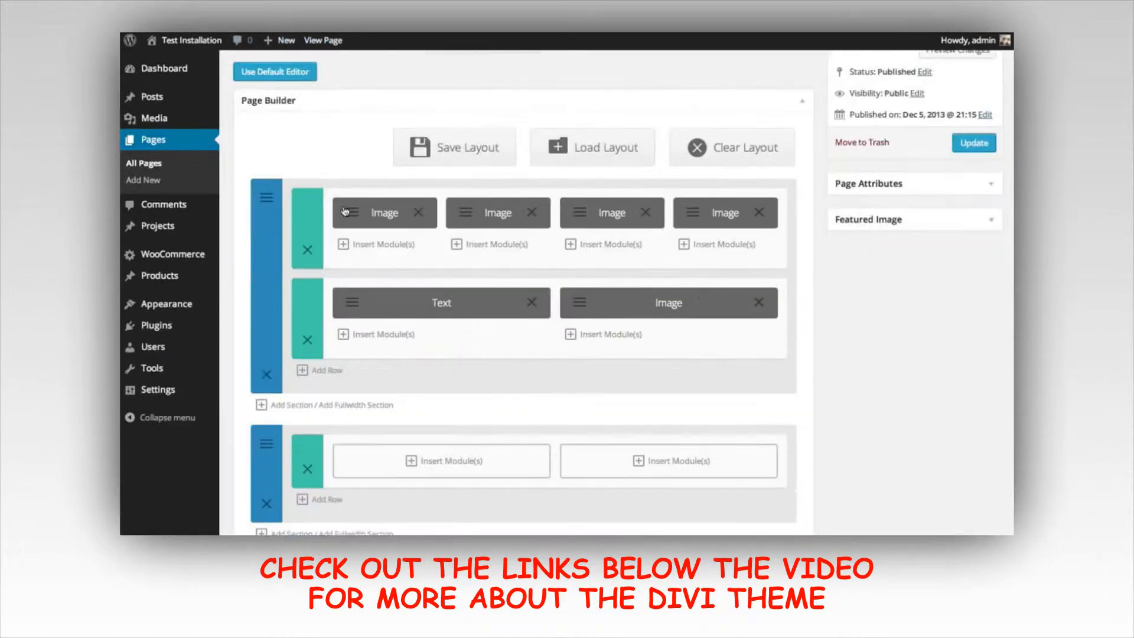
left_click_drag(315, 213, 314, 366)
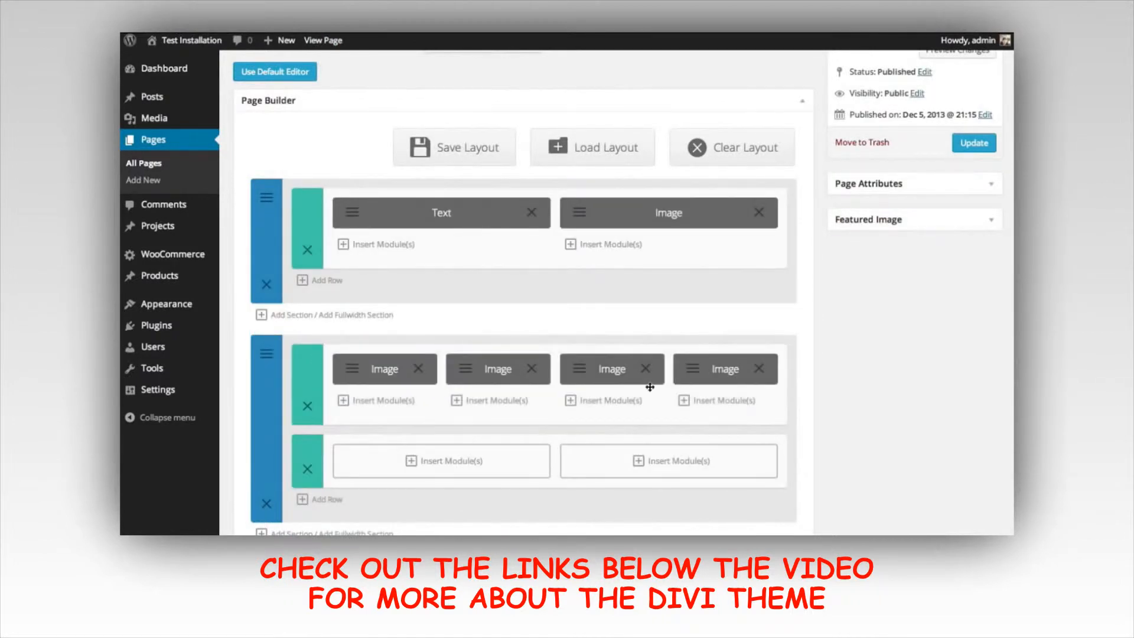
- Insert a Text module in the empty row's first column with the paragraph starting "The use of mobile devices is on the rise", and save it
left_click(463, 464)
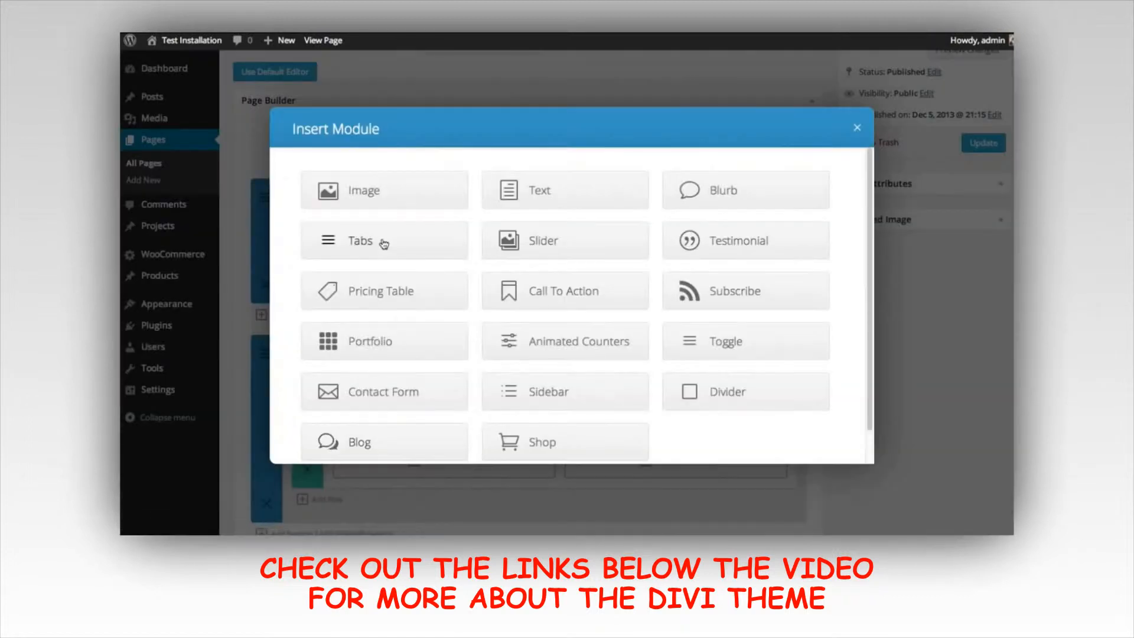
left_click(580, 197)
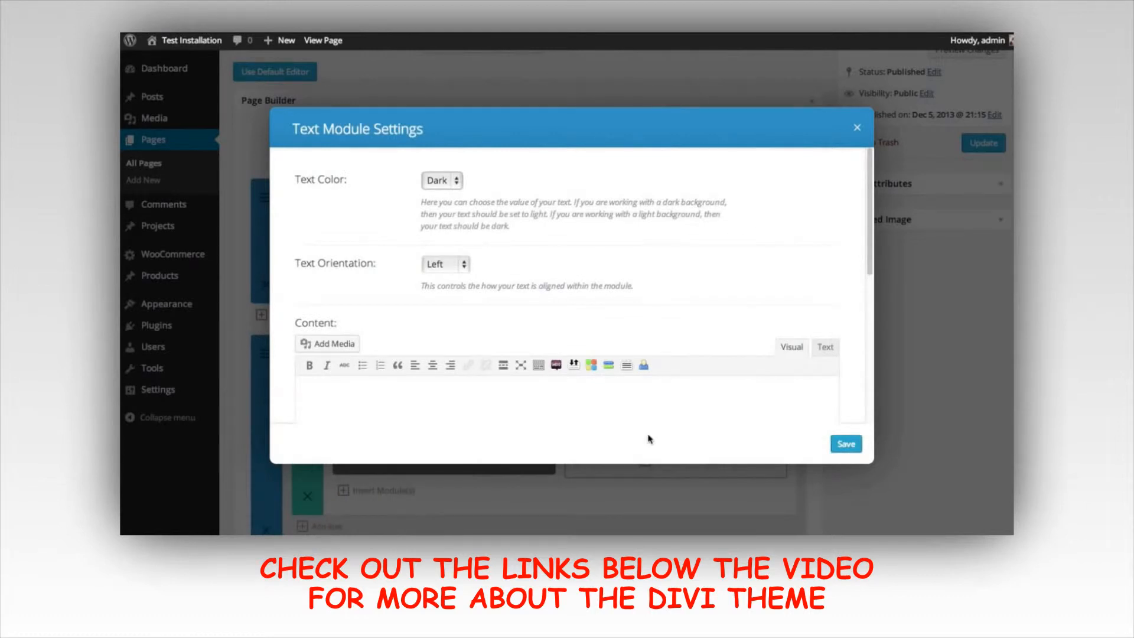
left_click(512, 388)
type("The use of mobile devices is on the rise, and it's important for your website to be ready for those mobile visitors. Divi is fully responsive, which means the design will adapt to whatever screen size is being used to browse. Your website will look great and will be a breeze to read on mobile phones and desktop computers alike.")
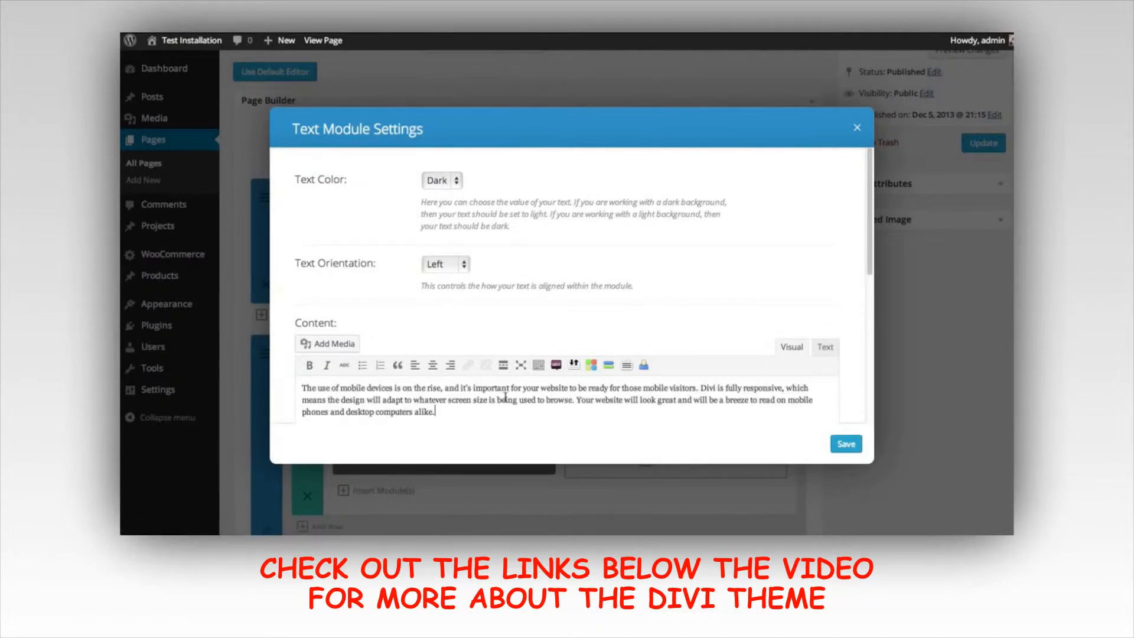
left_click(445, 186)
left_click(443, 180)
scroll(681, 250, "down", 5)
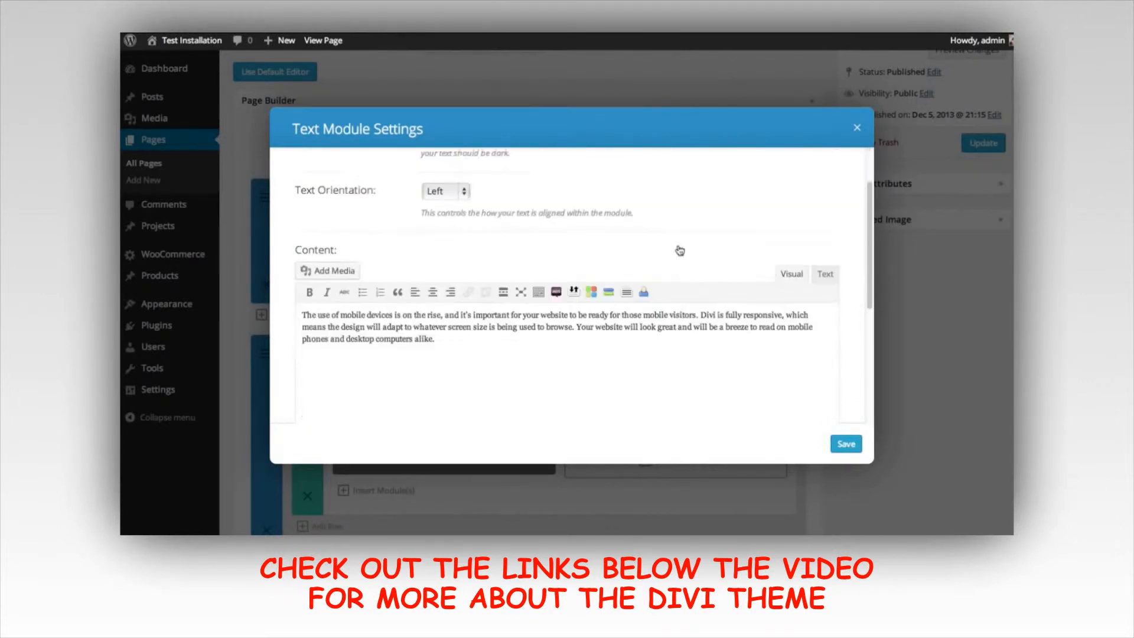
left_click(853, 447)
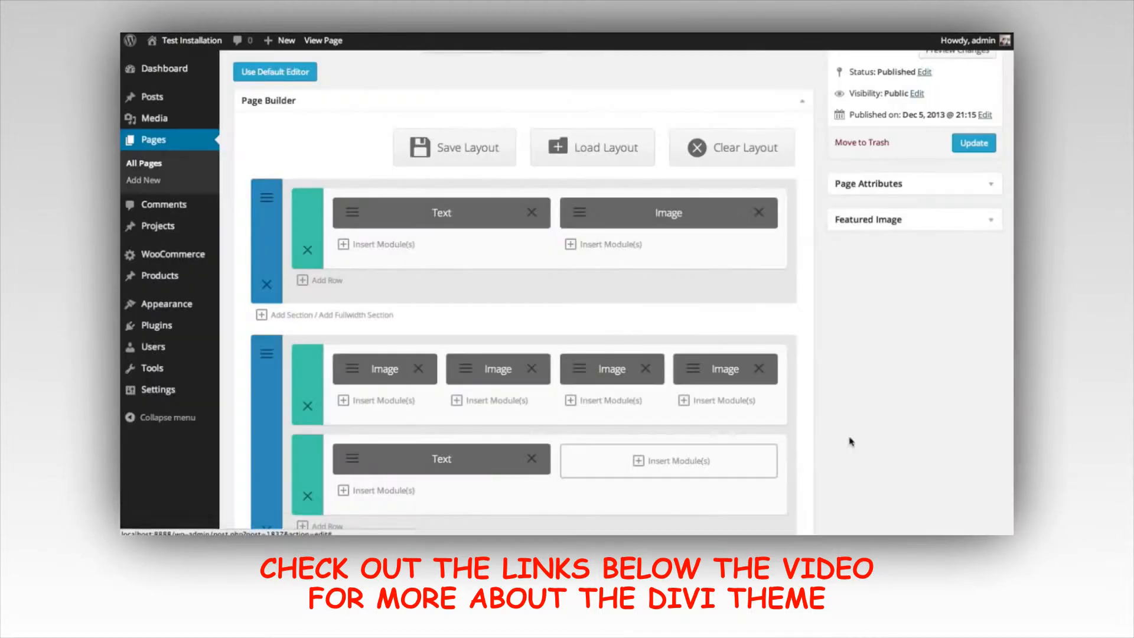
- Insert a Tabs module in the empty second column beside the Text module in the second section
left_click(655, 463)
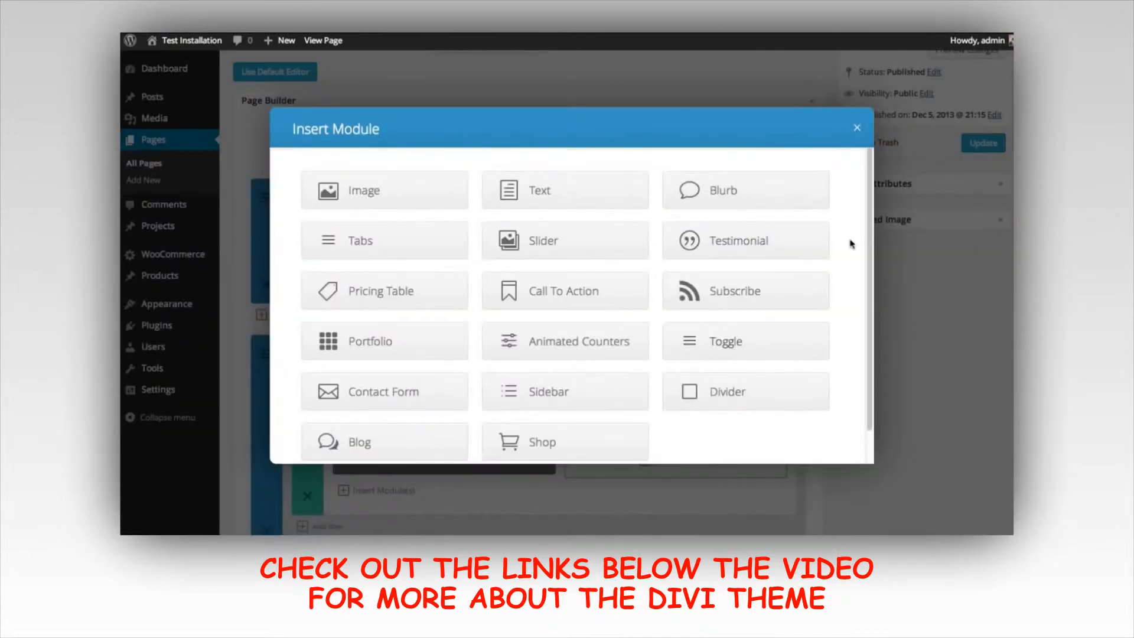
mouse_move(867, 214)
left_mouse_down()
mouse_move(871, 267)
mouse_move(869, 193)
left_mouse_up()
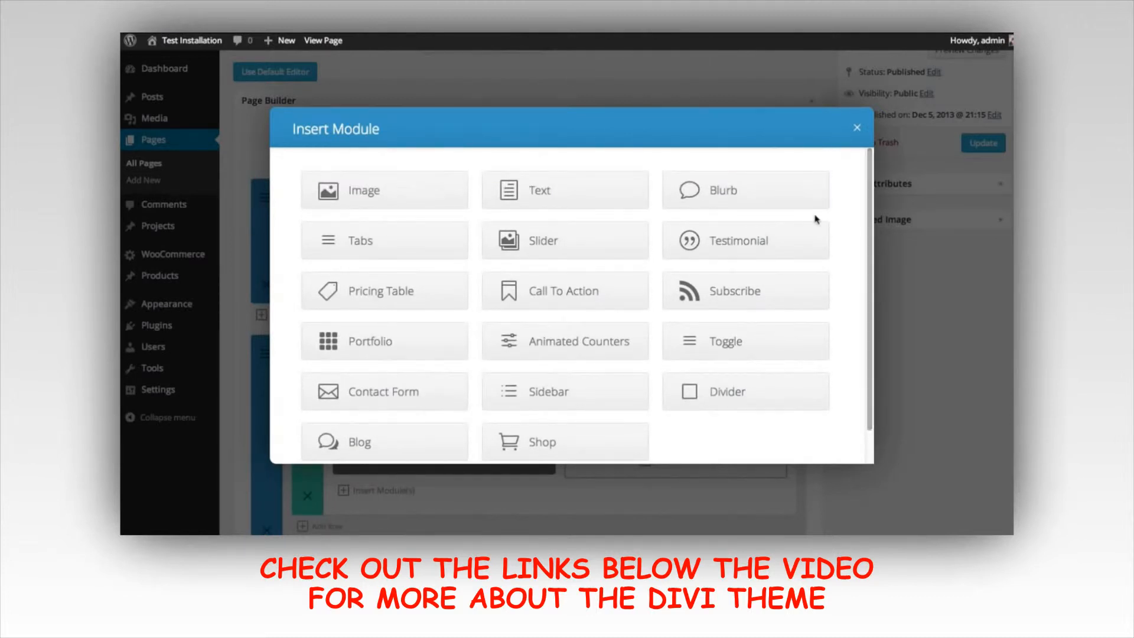
left_click(374, 244)
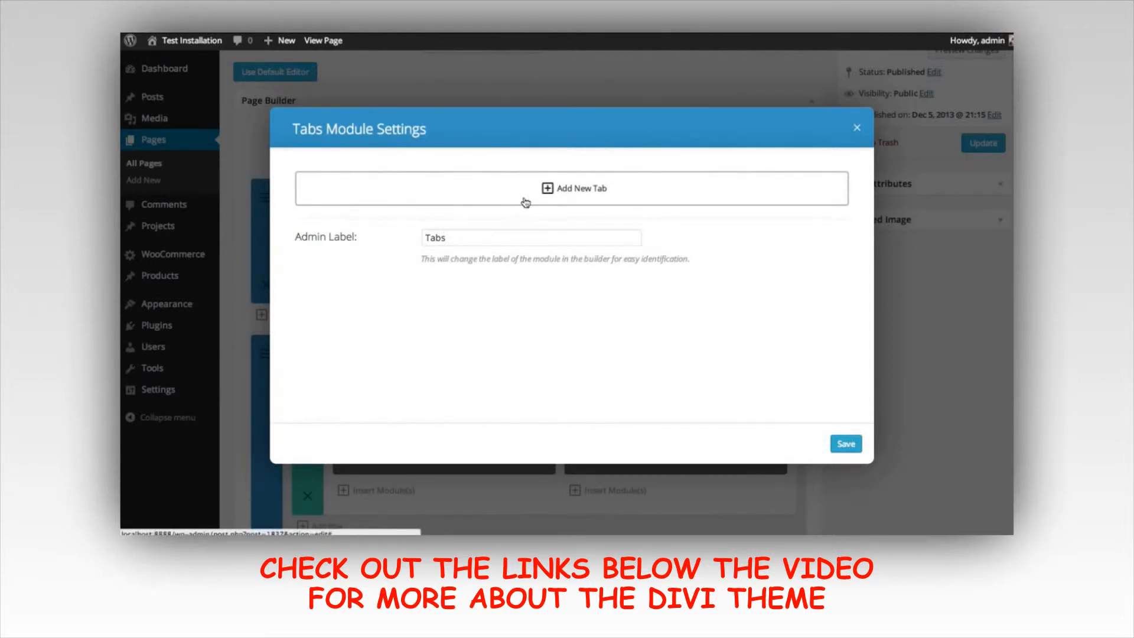
- Add a tab titled "Button" containing the paragraph starting "The use of mobile devices is on the rise", and save it
left_click(442, 195)
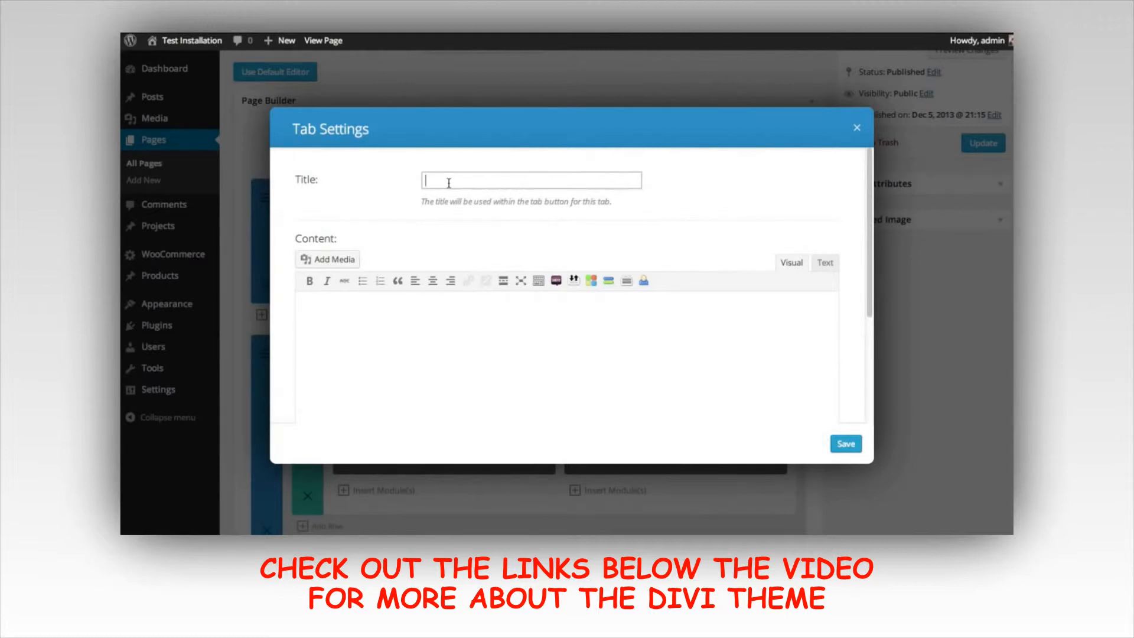
type("Button")
left_click(470, 349)
type("The use of mobile devices is on the rise, and it's important for your website to be ready for those mobile visitors. Divi is fully responsive, which means the design will adapt to whatever screen size is being used to browse. Your website will look great and will be a breeze to read on mobile phones and desktop computers alike.")
left_click(846, 444)
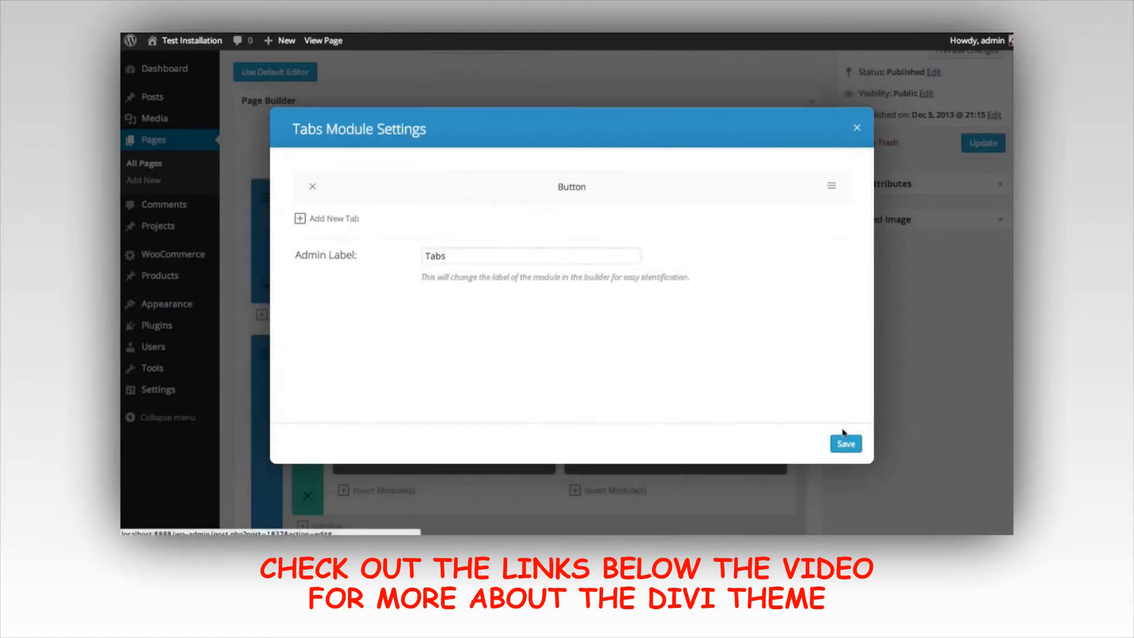
- Add a second tab titled "Button Two" with the same mobile devices paragraph pasted as its content, and save it
left_click(344, 226)
type("BUtton Two")
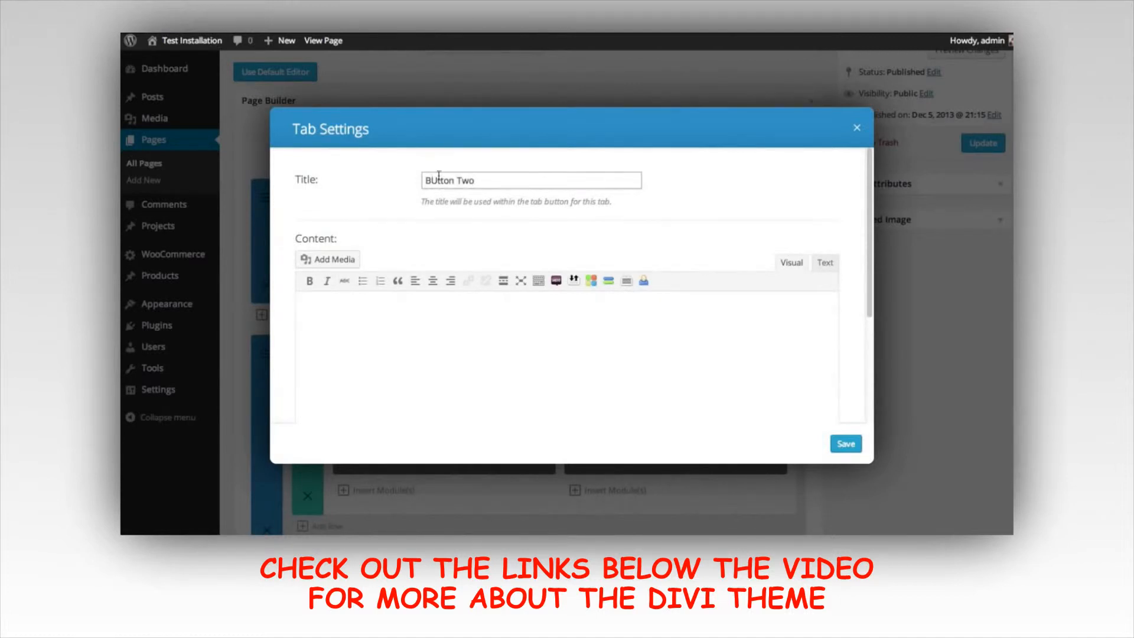
left_click(438, 180)
key("BackSpace")
type("u")
left_click(413, 365)
key("ctrl+v")
left_click(845, 443)
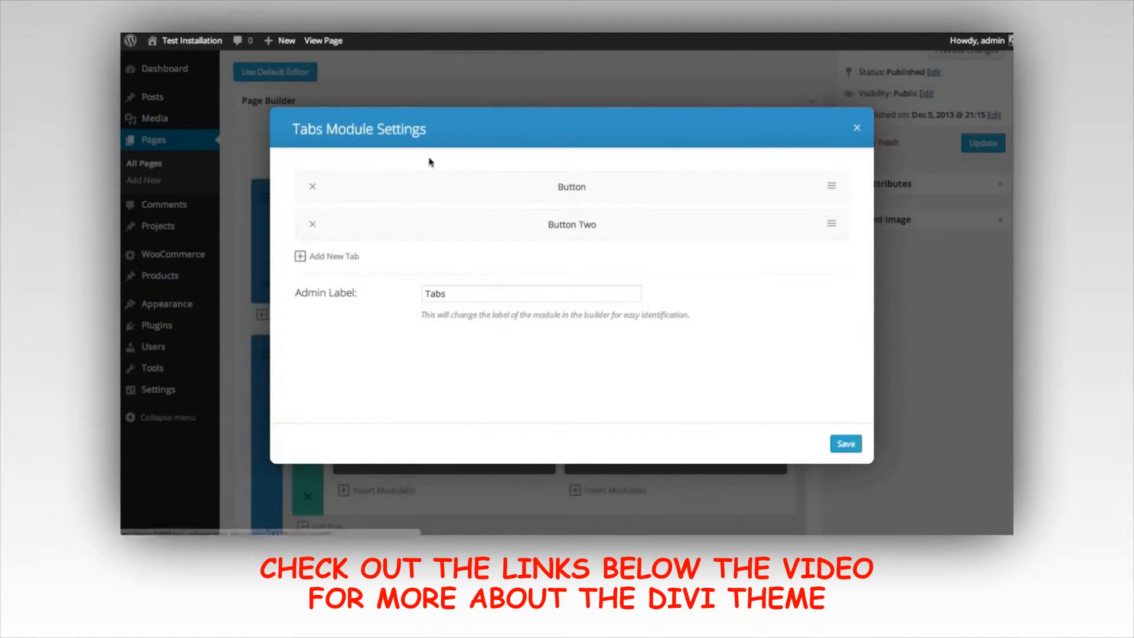
- Set the Tabs module's admin label to "Details" and save the module
left_click_drag(414, 191, 457, 185)
double_click(437, 295)
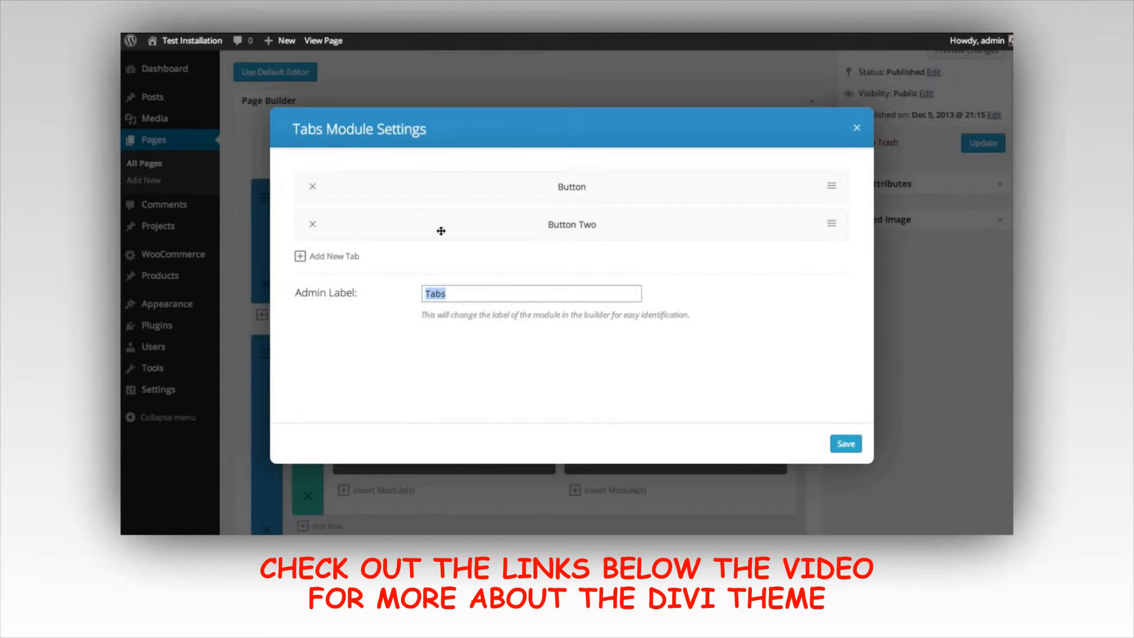
left_click(470, 293)
double_click(472, 293)
type("Detail")
left_click(846, 444)
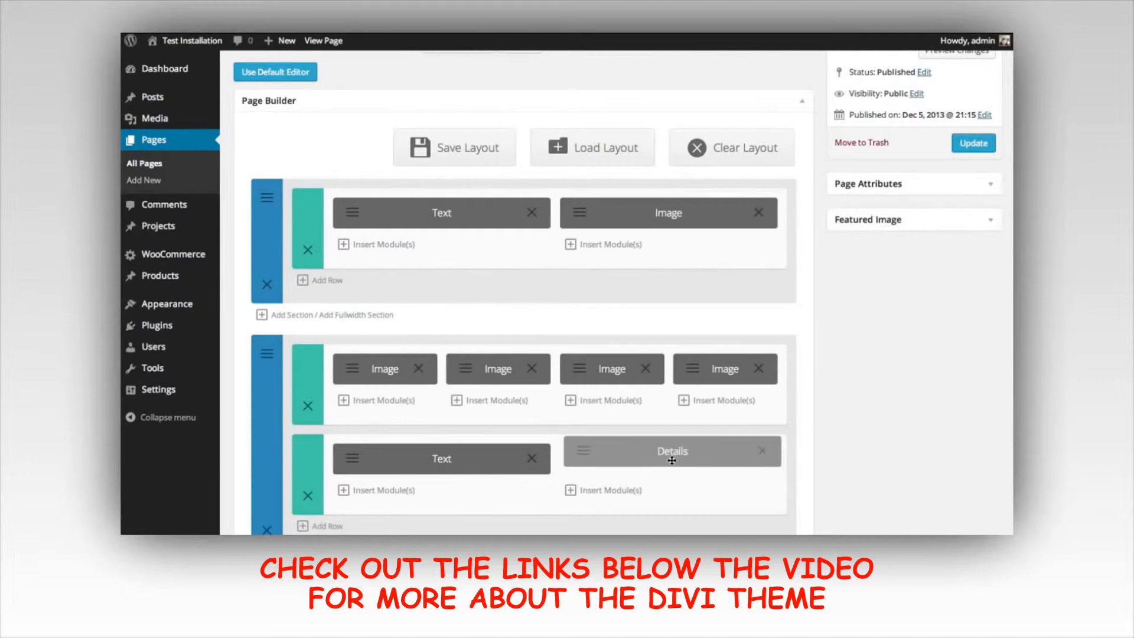
- Preview the page to examine the image row, text and tabs in the second section, and return to the page editor
scroll(848, 417, "up", 2)
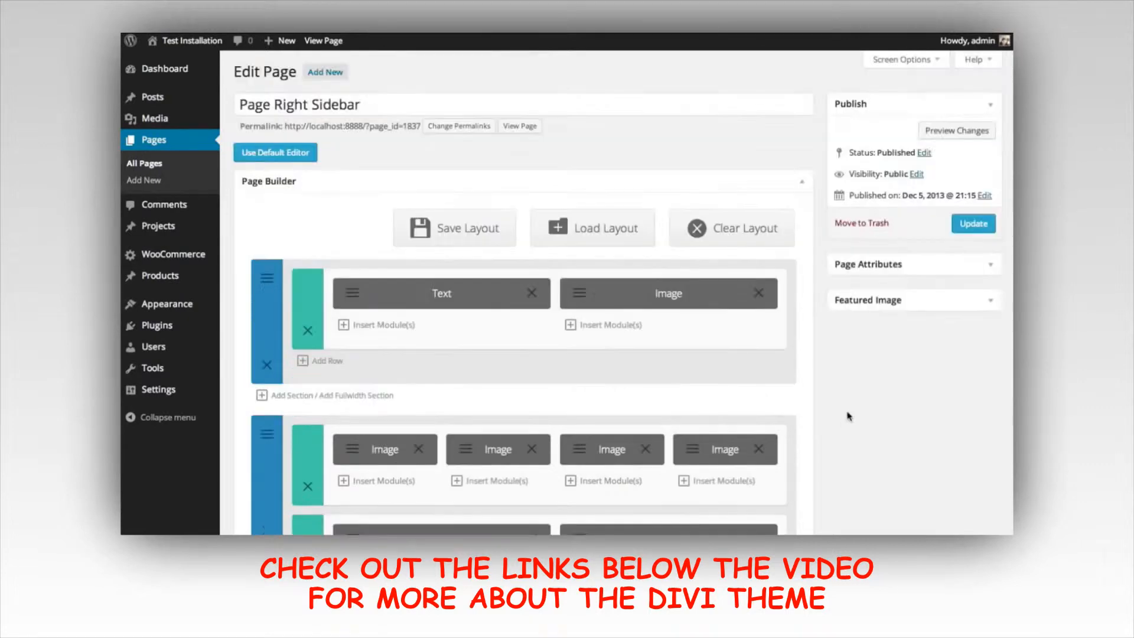
left_click(942, 126)
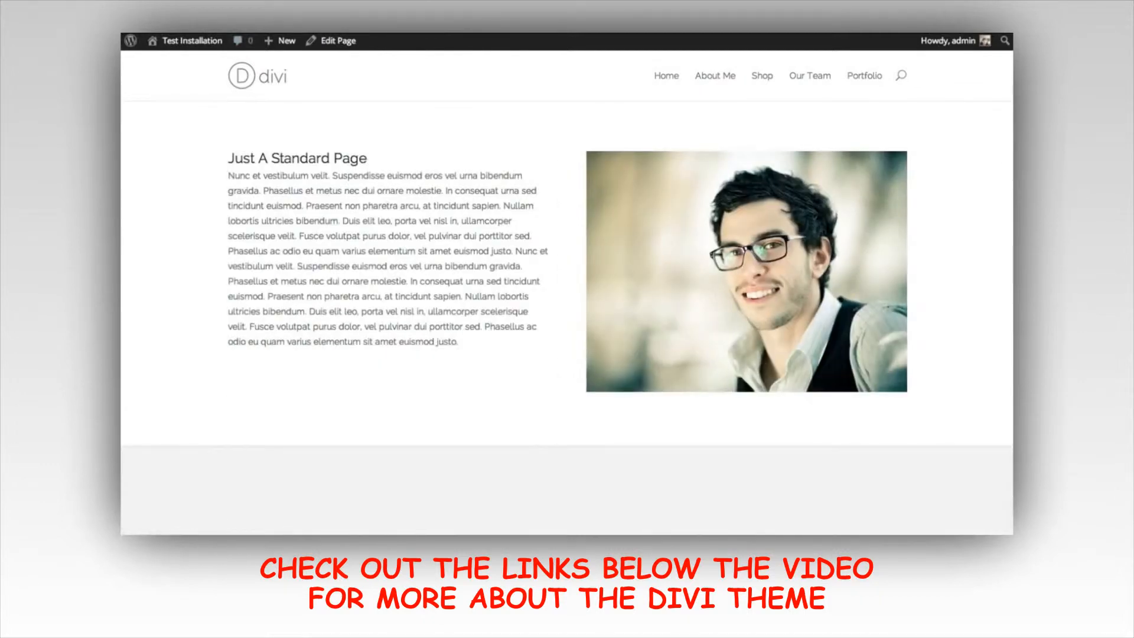
scroll(567, 236, "down", 1)
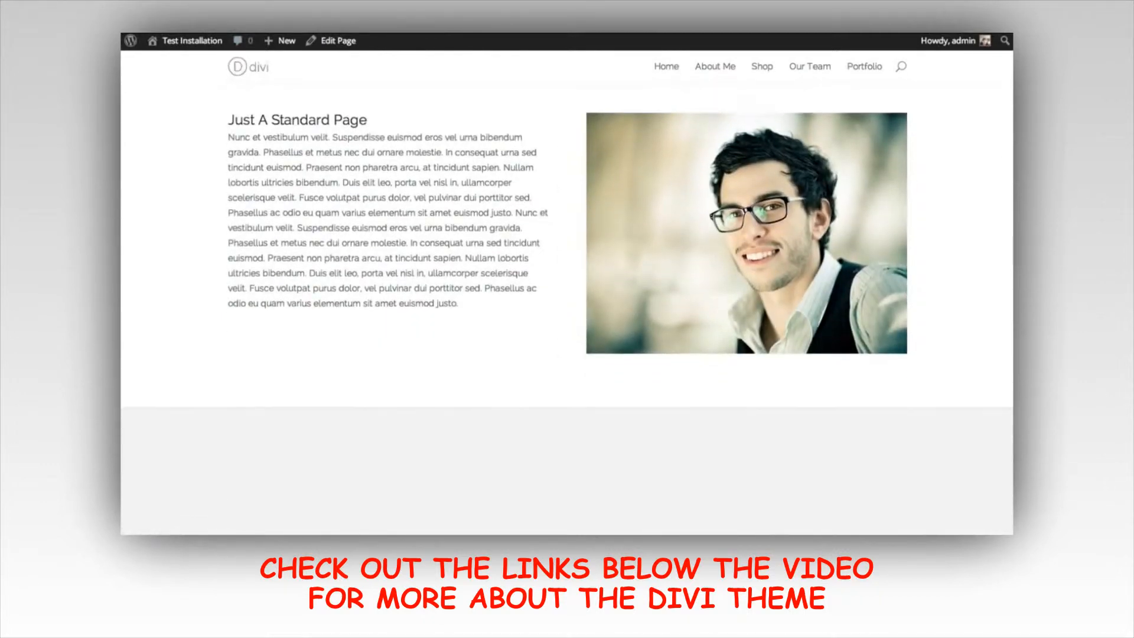
scroll(567, 265, "down", 5)
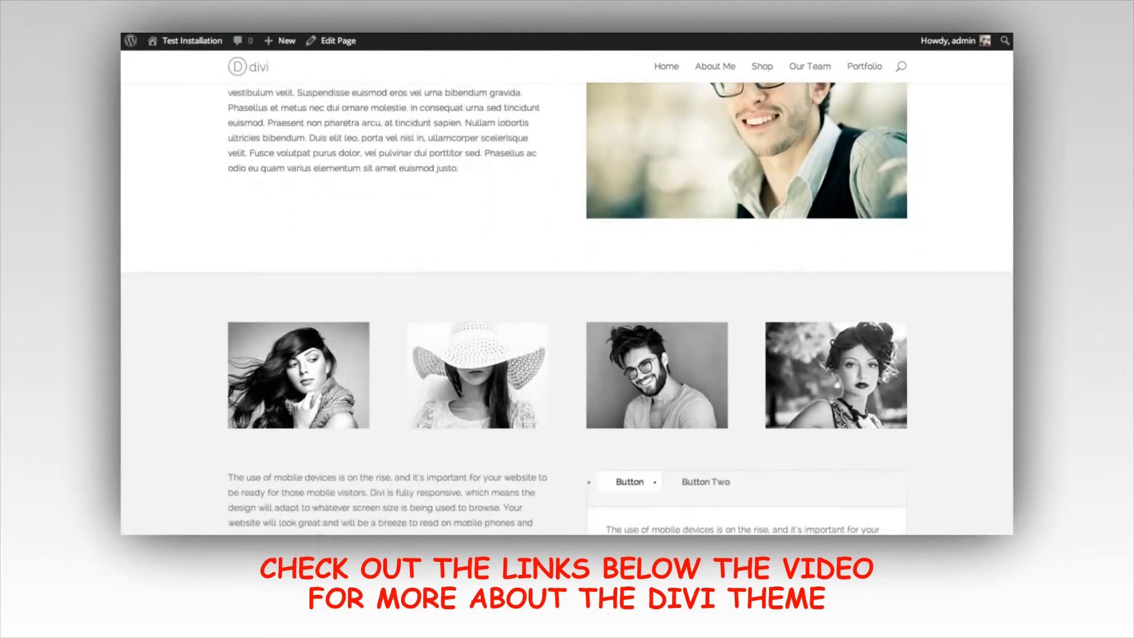
scroll(989, 222, "down", 1)
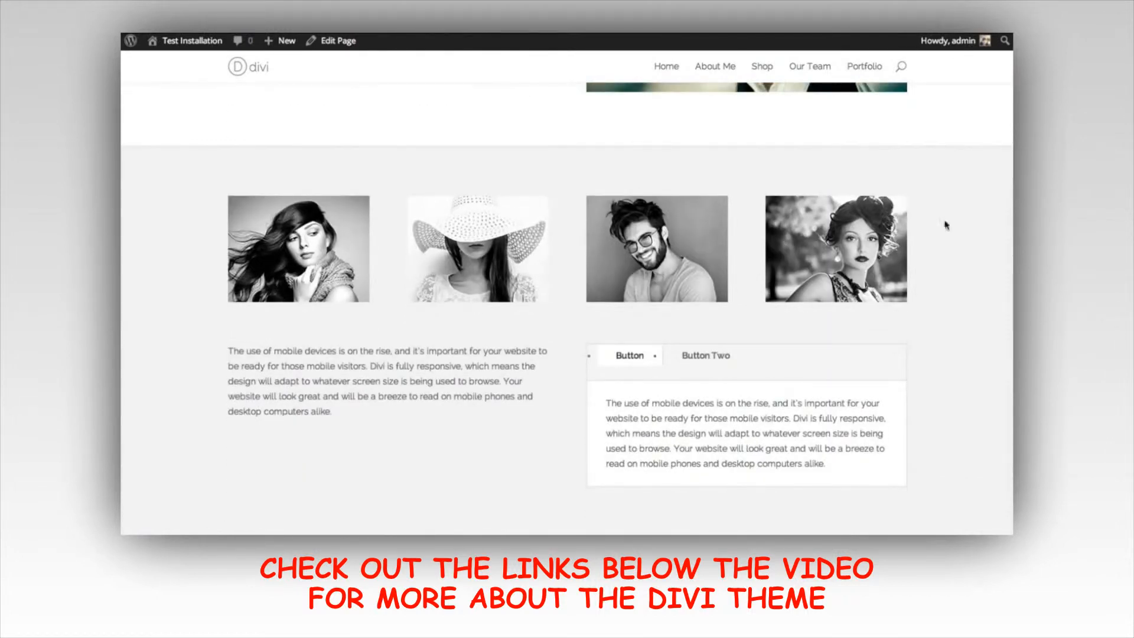
scroll(695, 168, "down", 1)
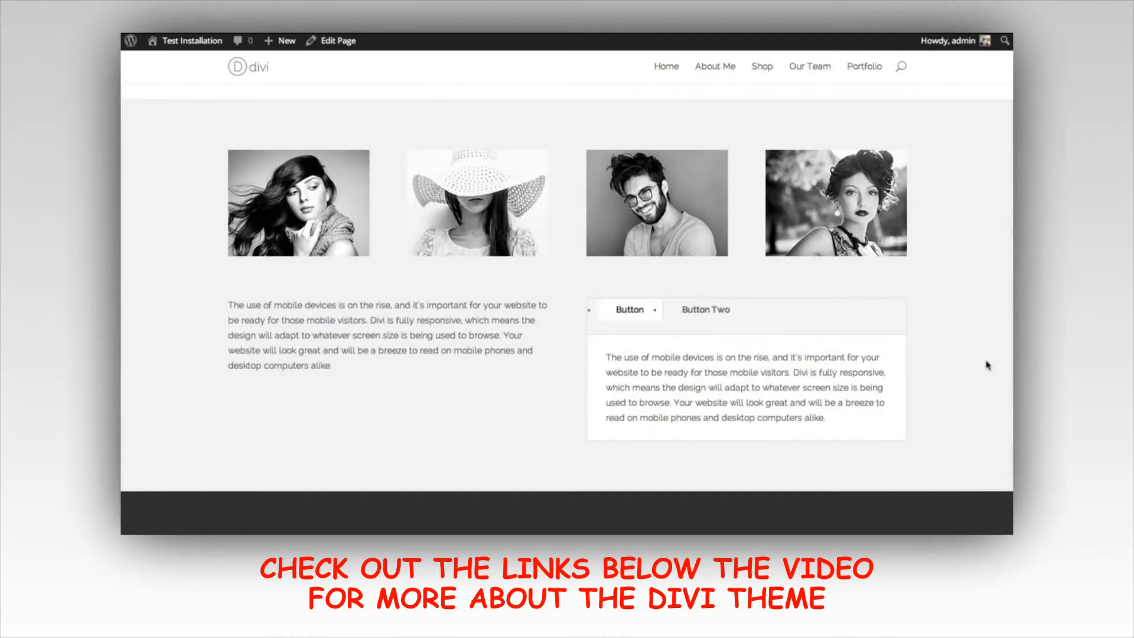
scroll(983, 364, "up", 1)
scroll(979, 367, "up", 6)
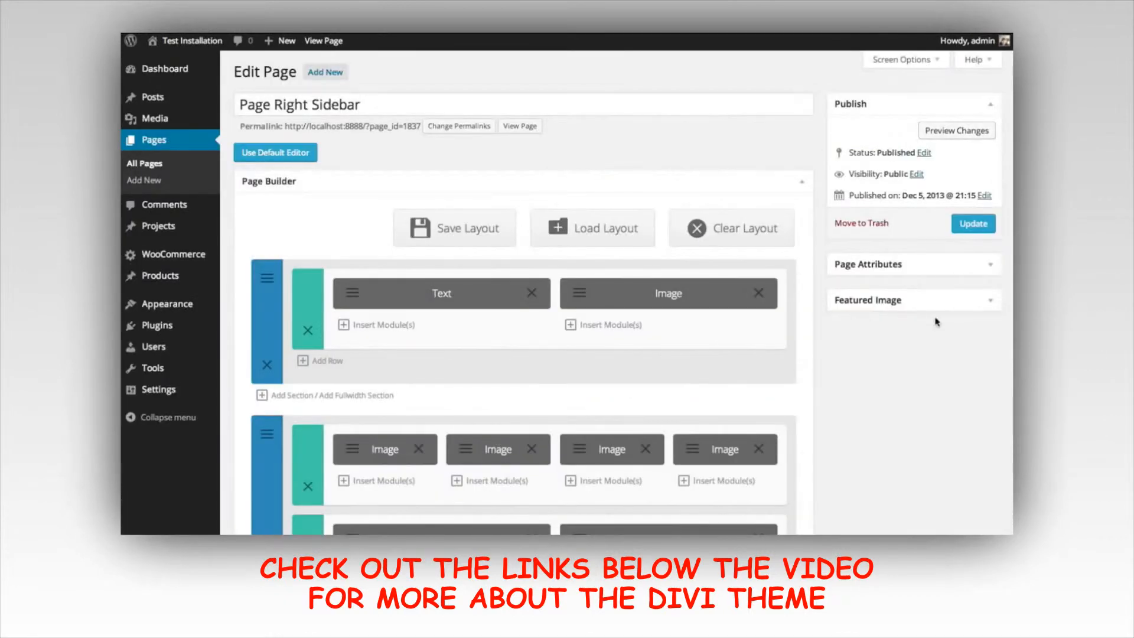
scroll(522, 296, "down", 4)
scroll(522, 295, "up", 4)
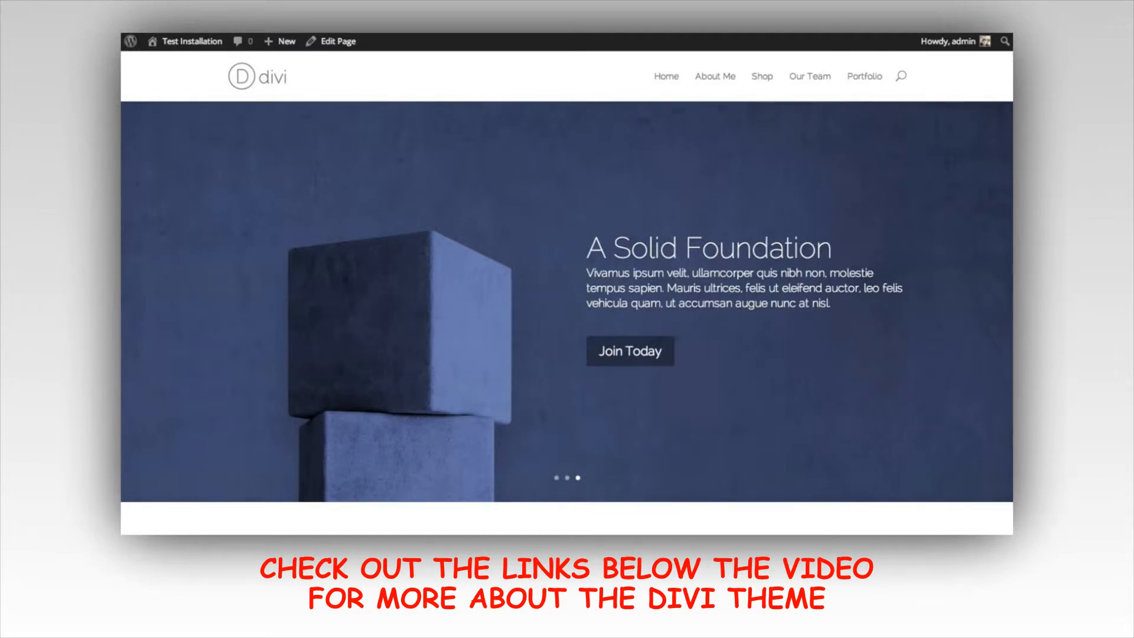
- Examine the sample homepage's sections from the full-width slider down to the signup banner and footer
scroll(567, 295, "down", 4)
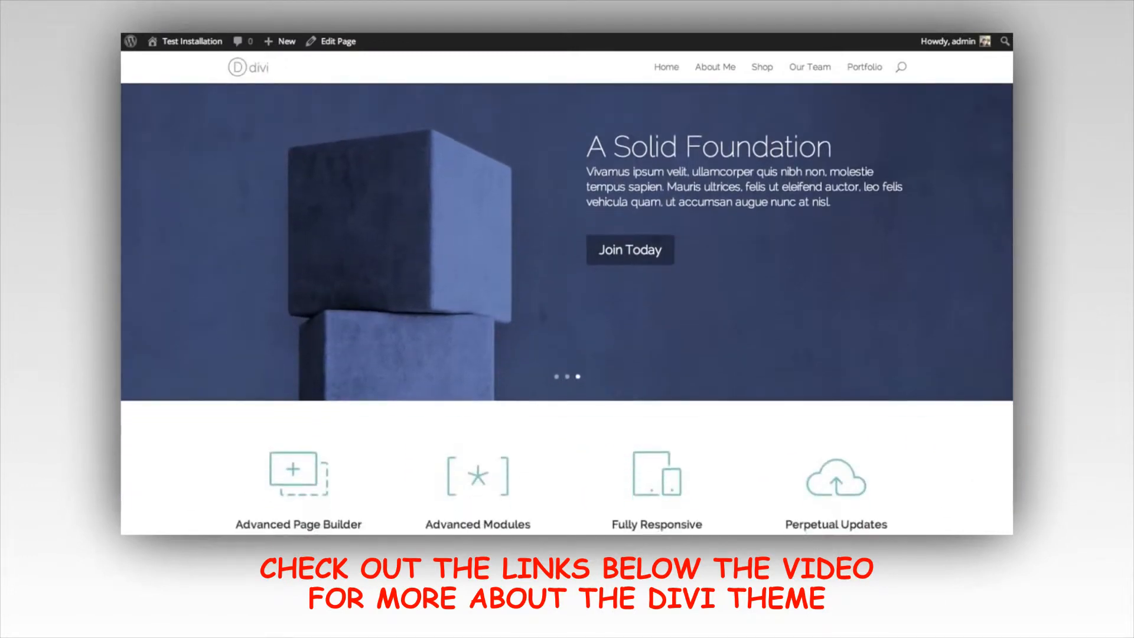
scroll(567, 295, "down", 3)
scroll(567, 296, "up", 7)
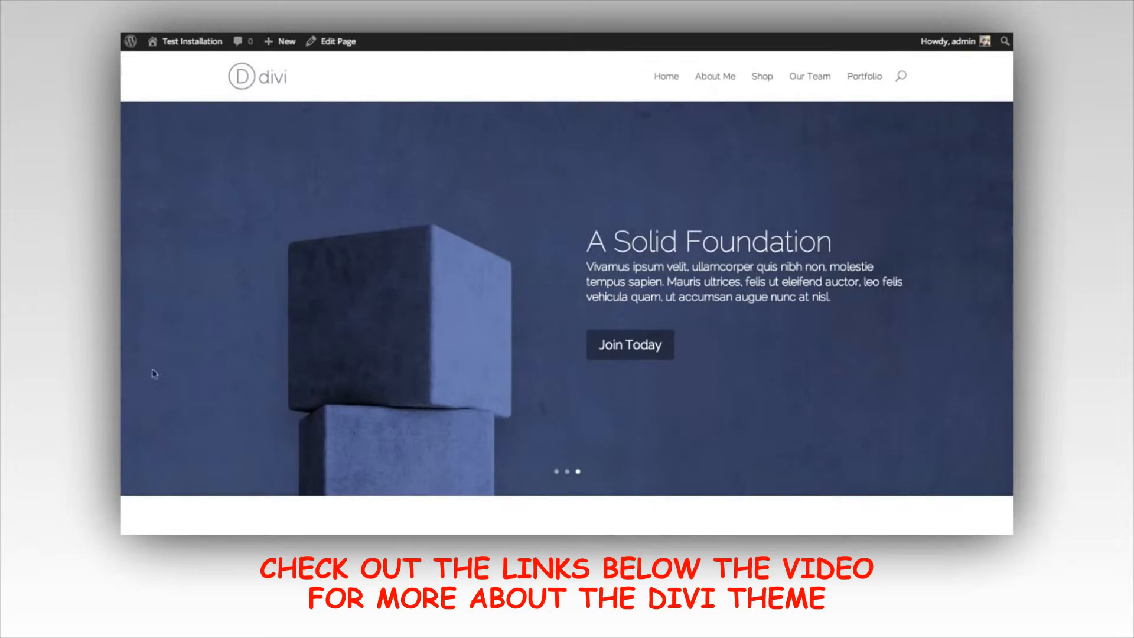
scroll(1007, 149, "down", 5)
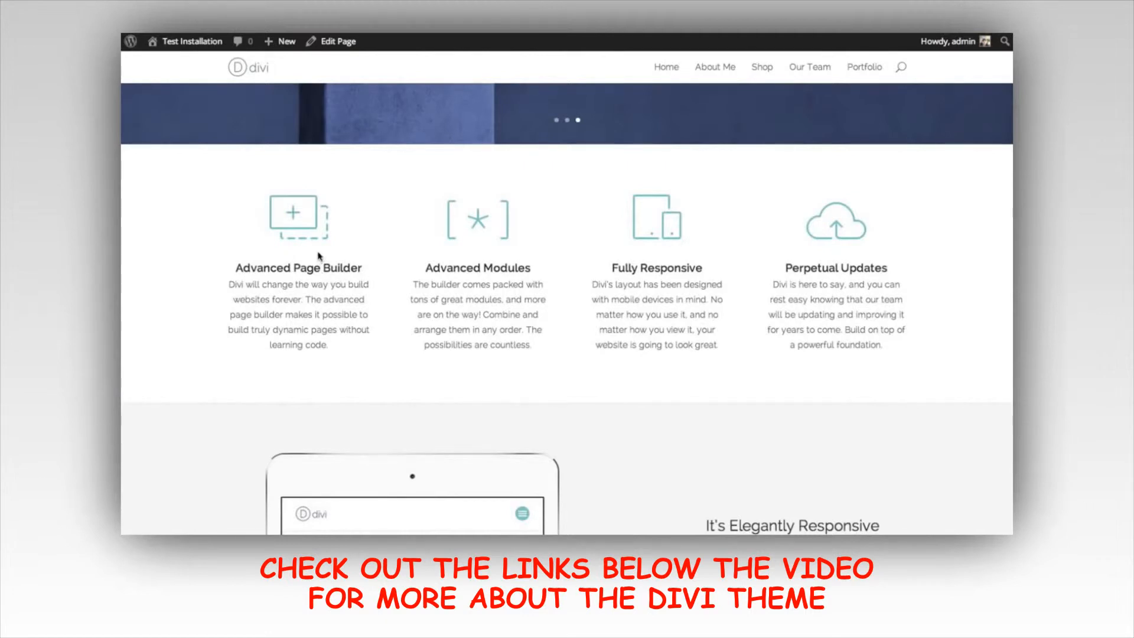
scroll(567, 307, "down", 5)
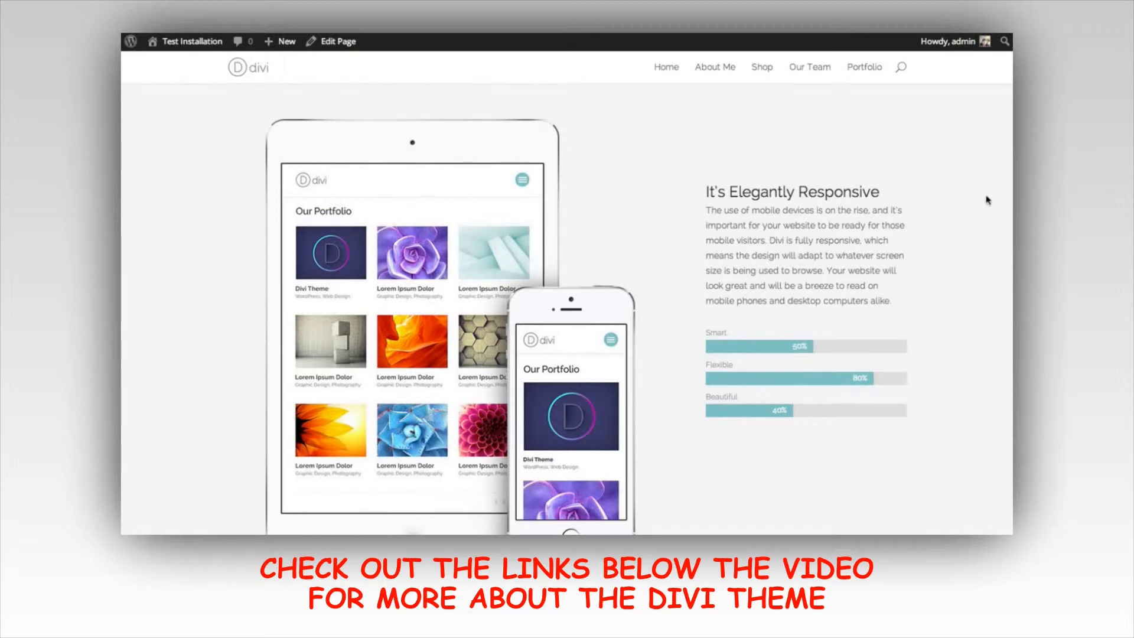
scroll(567, 307, "down", 6)
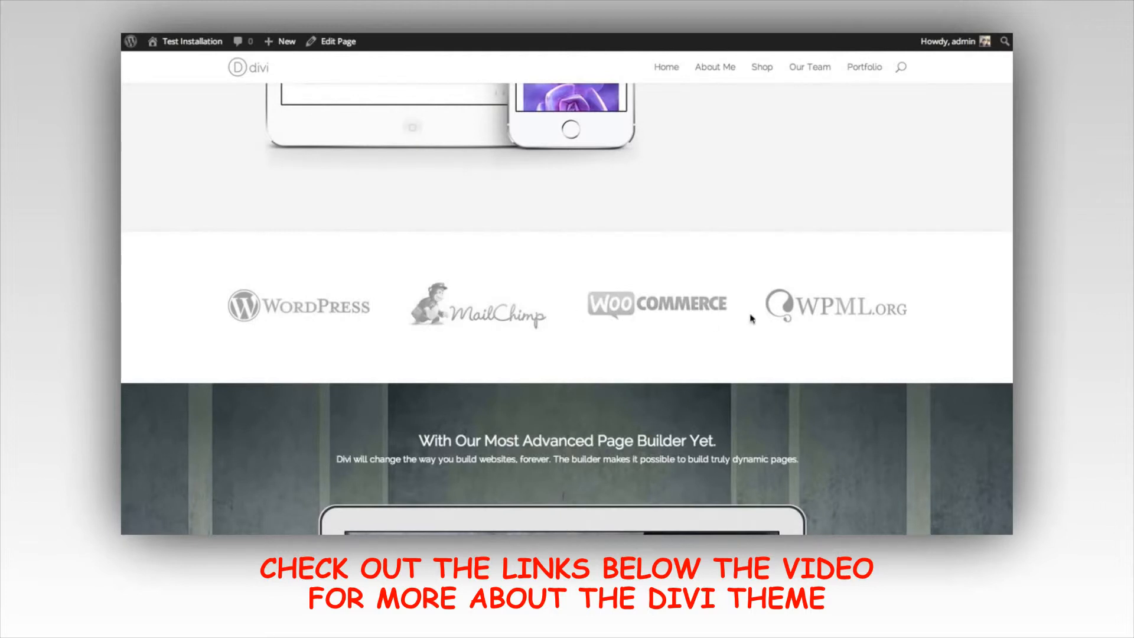
scroll(566, 307, "down", 5)
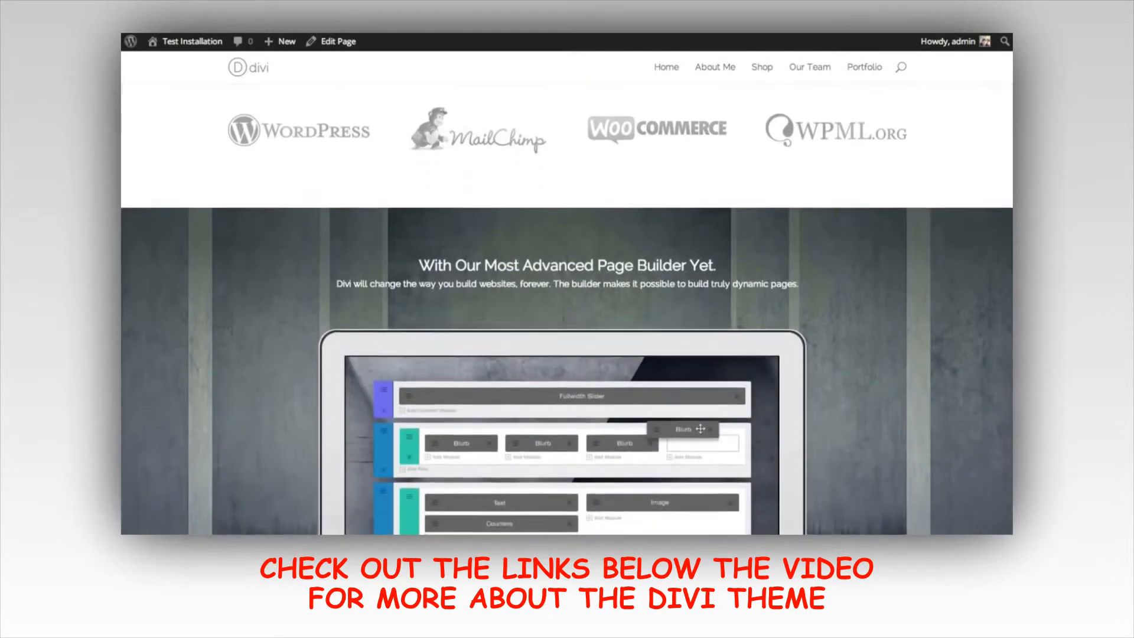
scroll(964, 226, "up", 1)
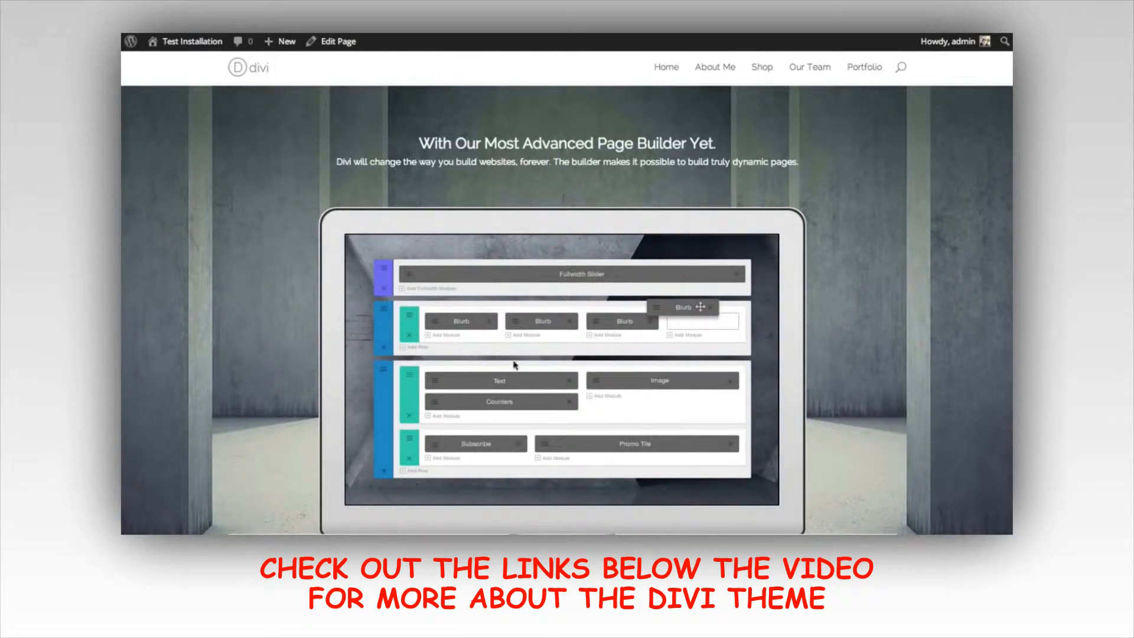
scroll(567, 307, "down", 10)
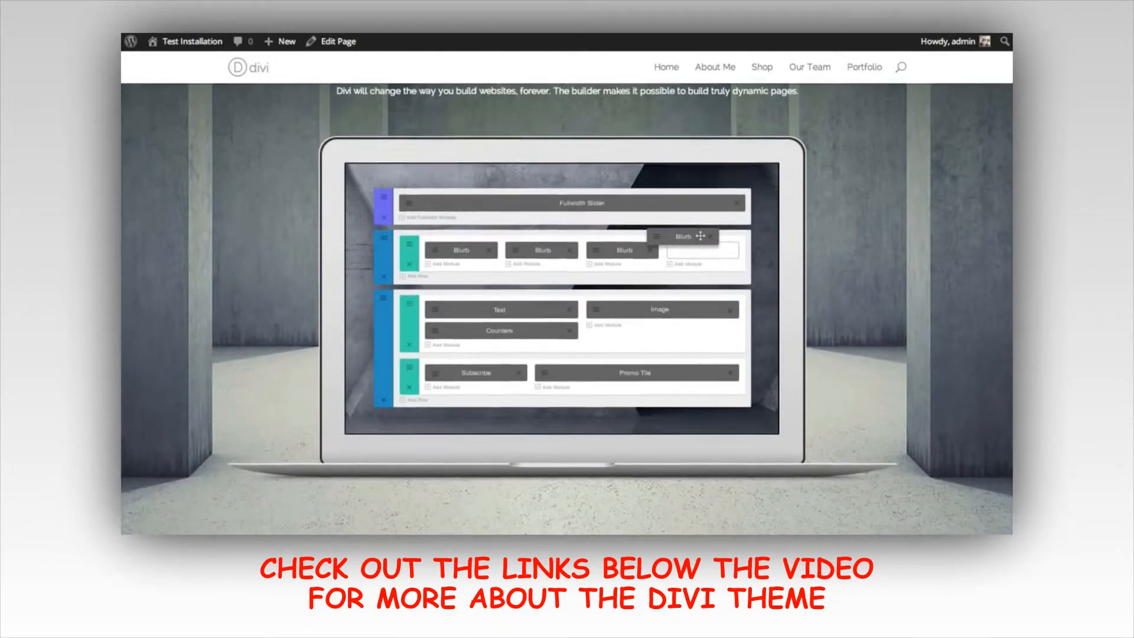
scroll(567, 307, "down", 3)
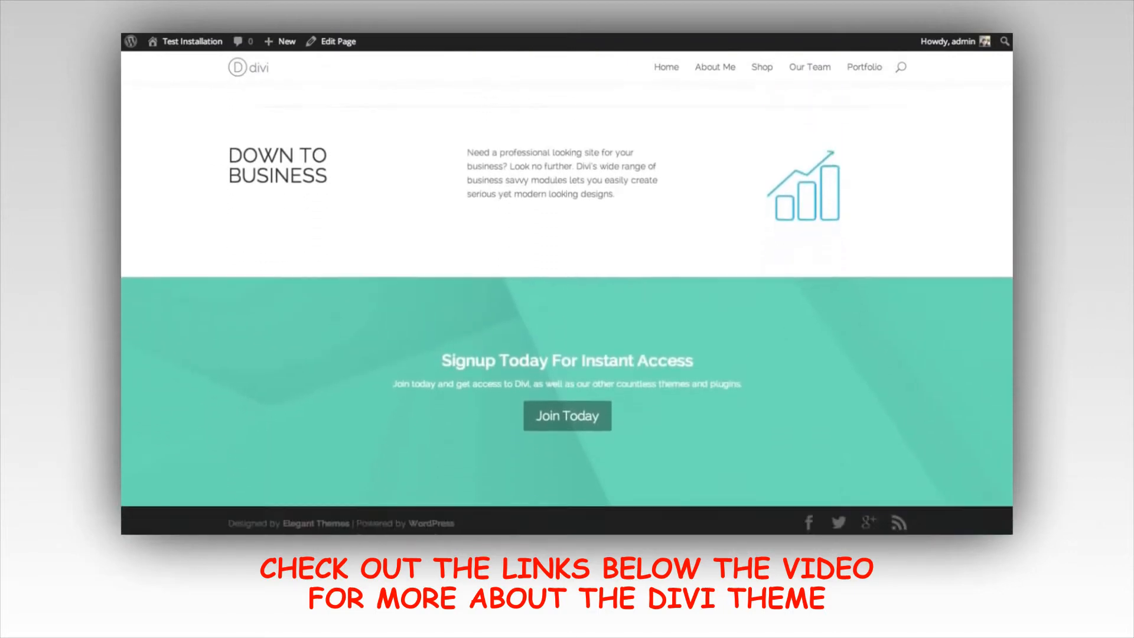
scroll(566, 307, "up", 15)
scroll(567, 307, "up", 2)
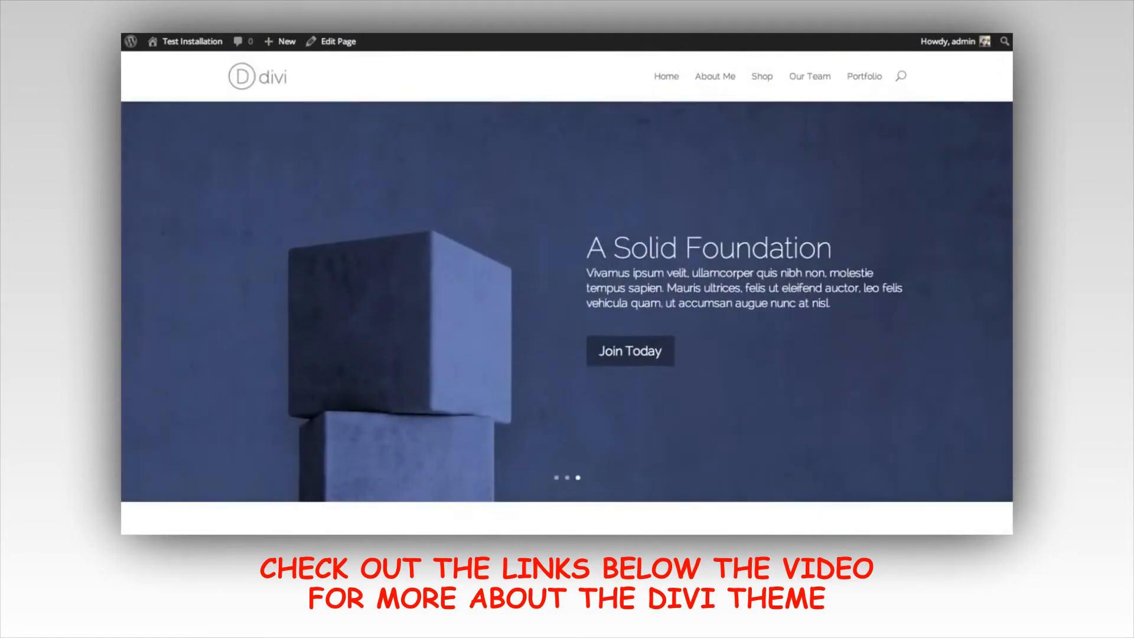
- Return to the page editor and create a new page titled "Homepage Test"
mouse_move(948, 41)
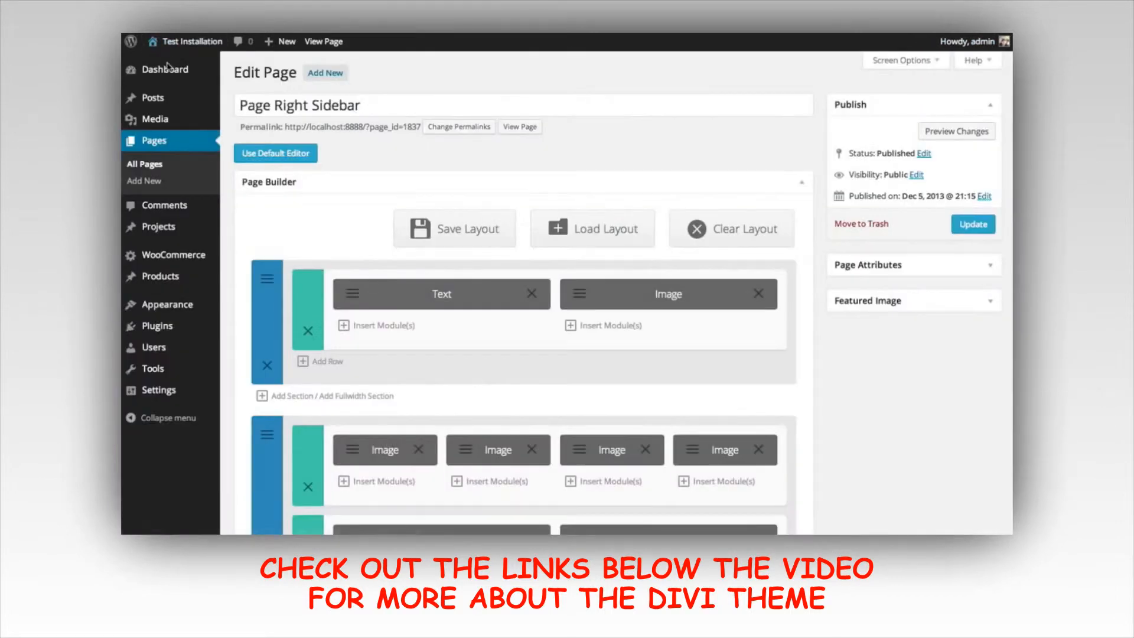
left_click(339, 71)
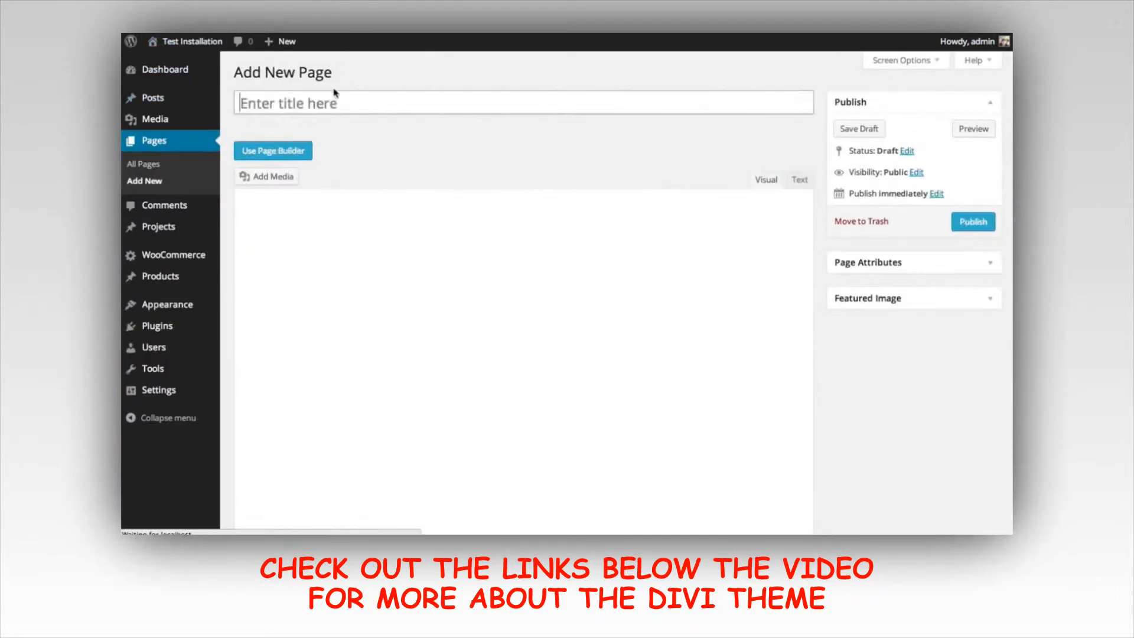
type("Home ")
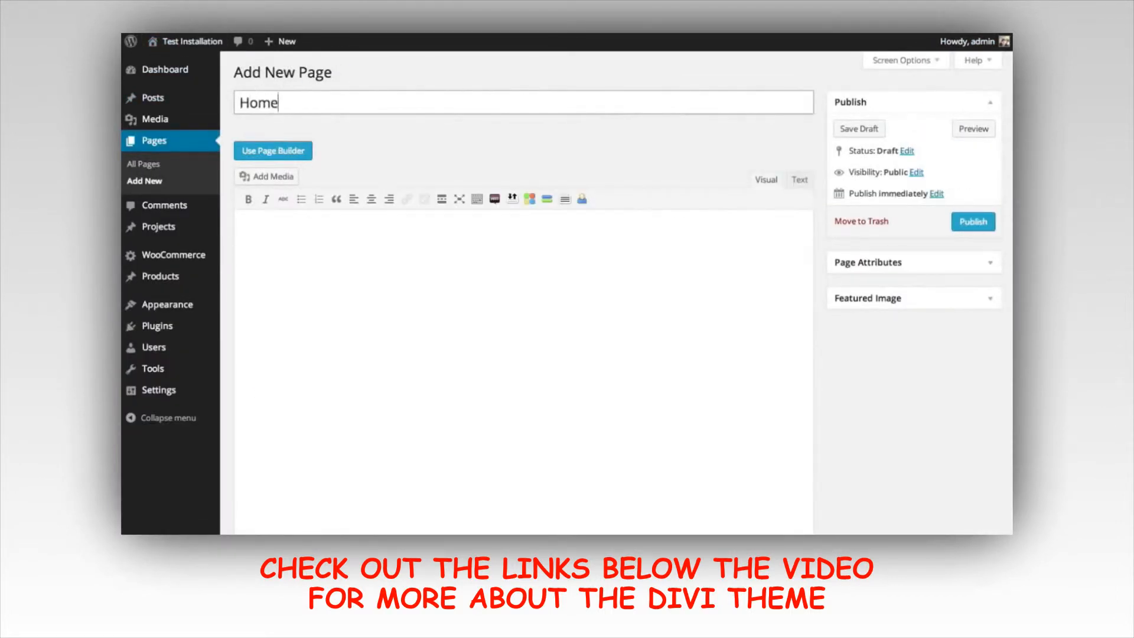
type("page Tex")
type("t")
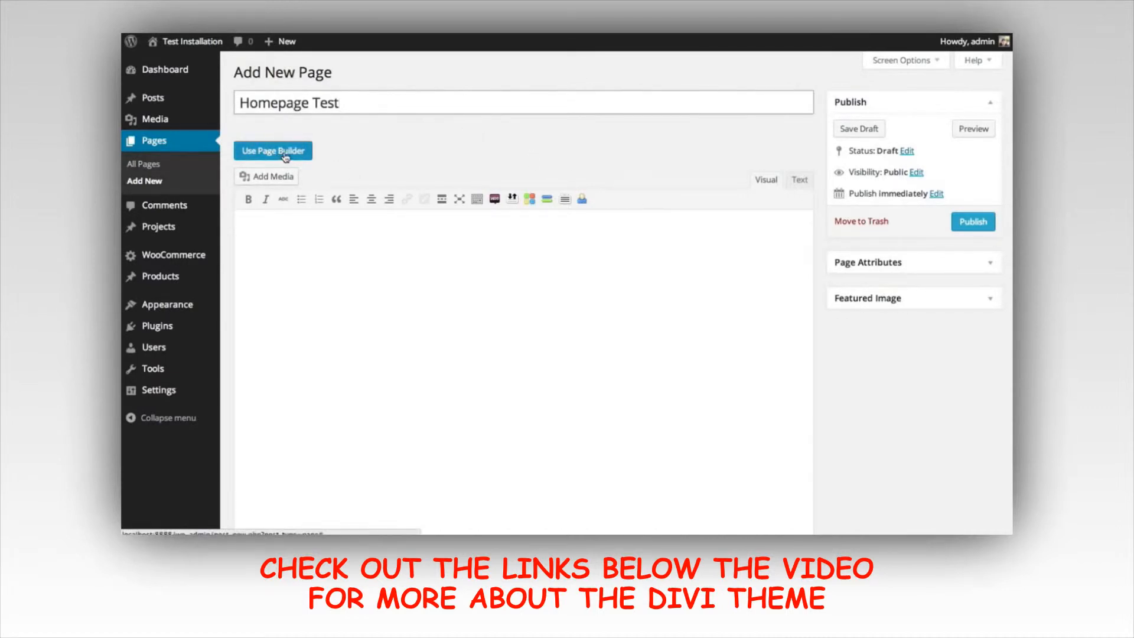
- Enter "Test test test." as the new page's body text and switch the page to the Page Builder
left_click(426, 303)
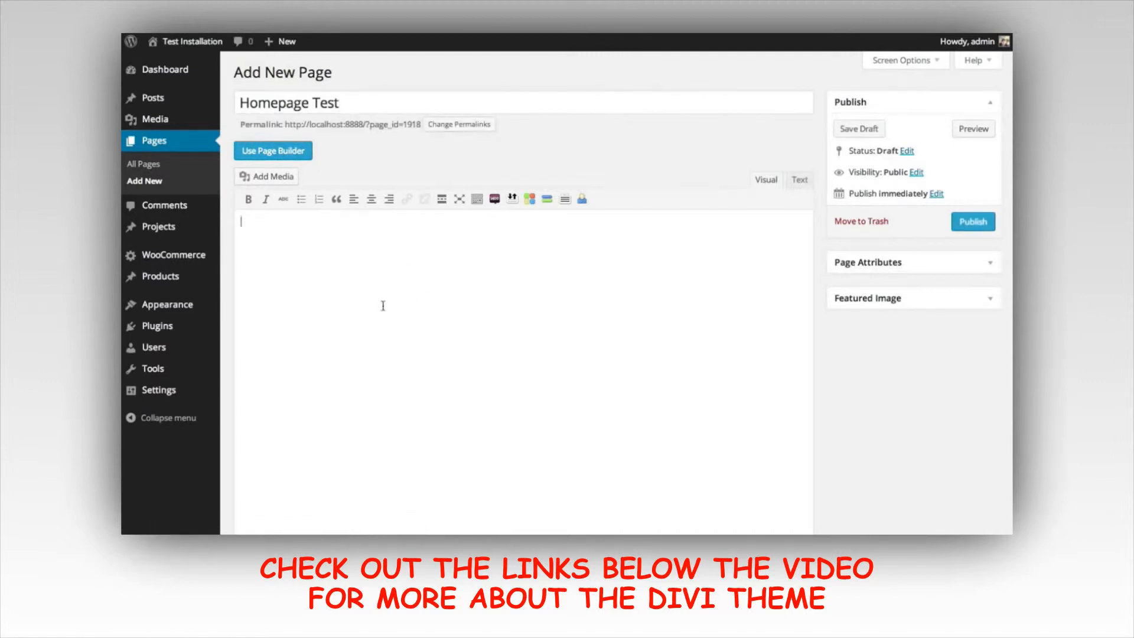
type("Test test test.")
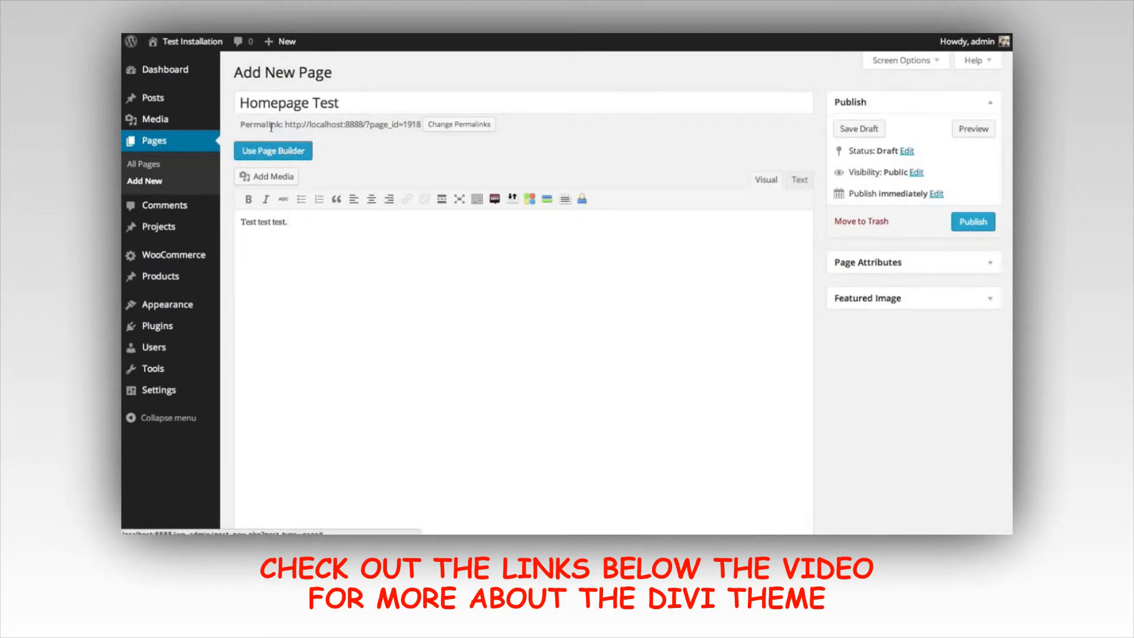
left_click(294, 154)
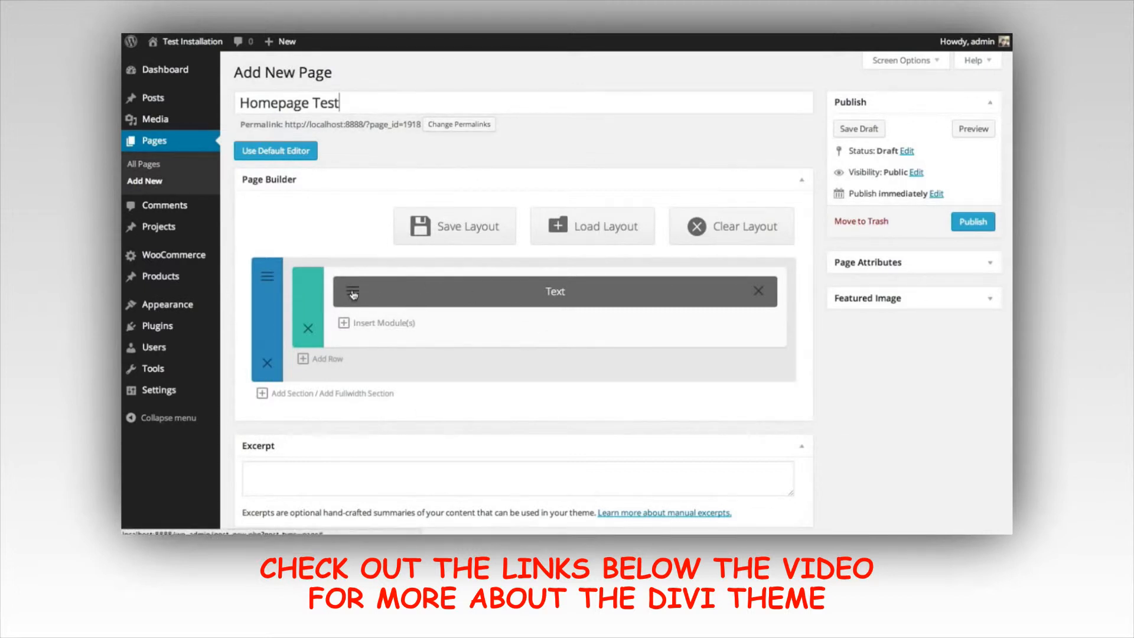
mouse_move(395, 296)
left_mouse_down()
mouse_move(398, 281)
mouse_move(414, 305)
mouse_move(392, 304)
left_mouse_up()
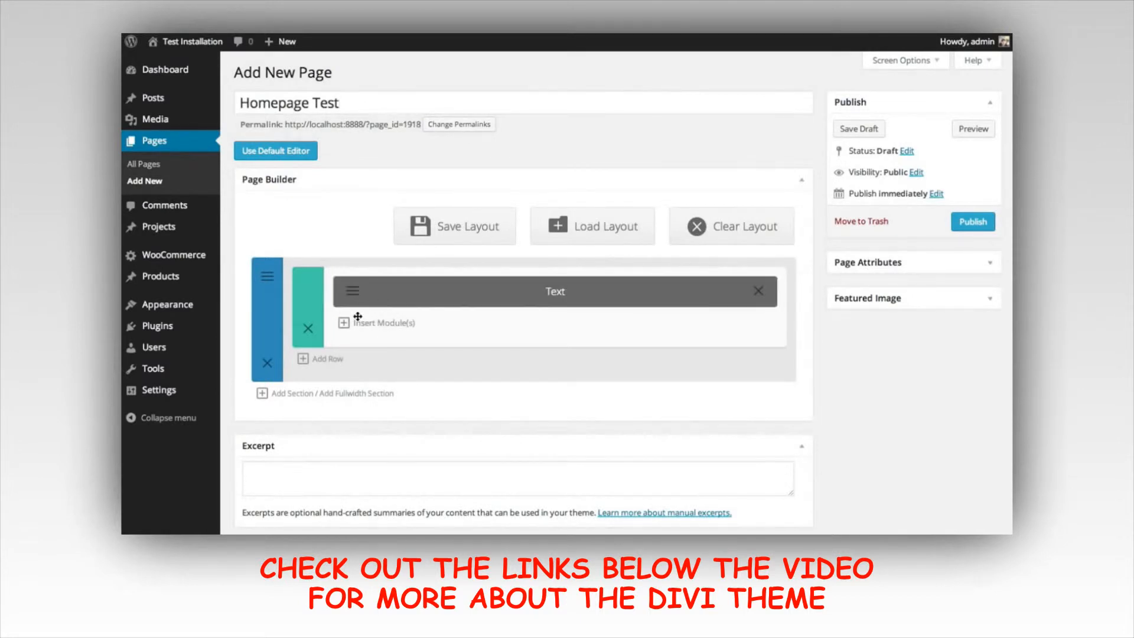
- Examine the settings and content of the page's Text module, and close them without changes
left_click(357, 293)
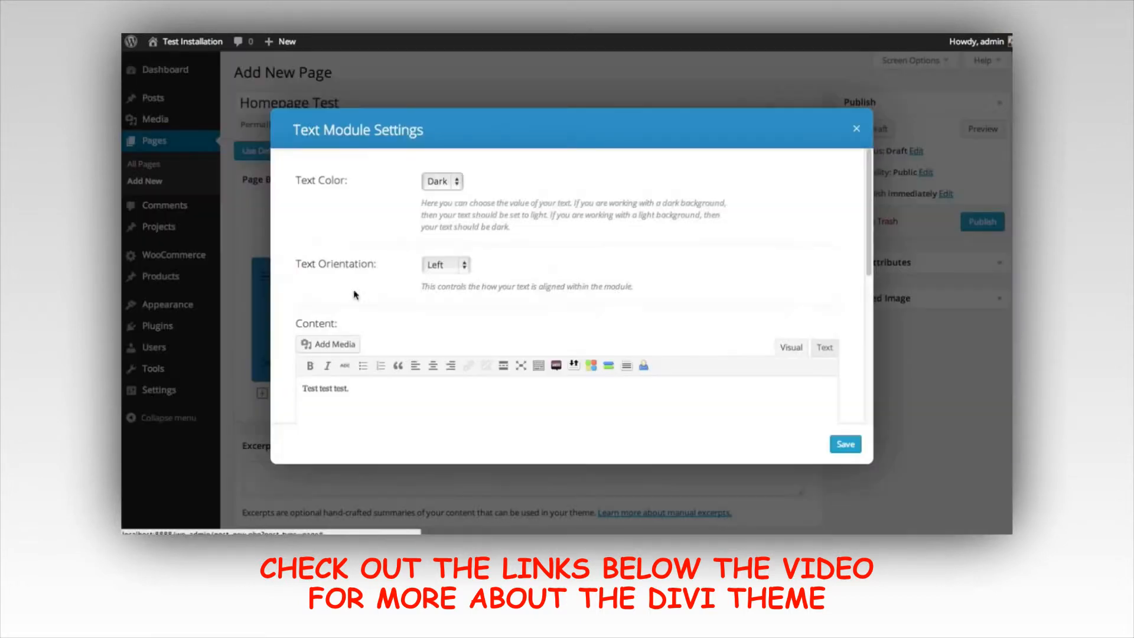
scroll(740, 321, "down", 1)
scroll(740, 321, "down", 1)
left_click(337, 305)
left_click(856, 129)
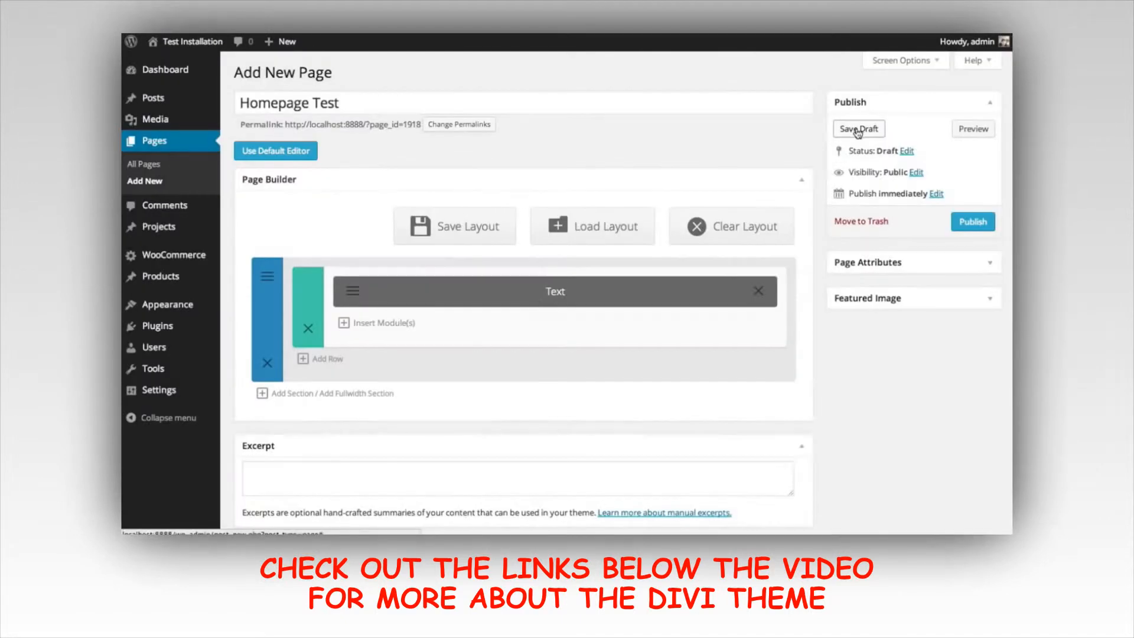
- Switch back to the default editor, delete the "Test test test." body text, and return to the Page Builder
left_click(287, 155)
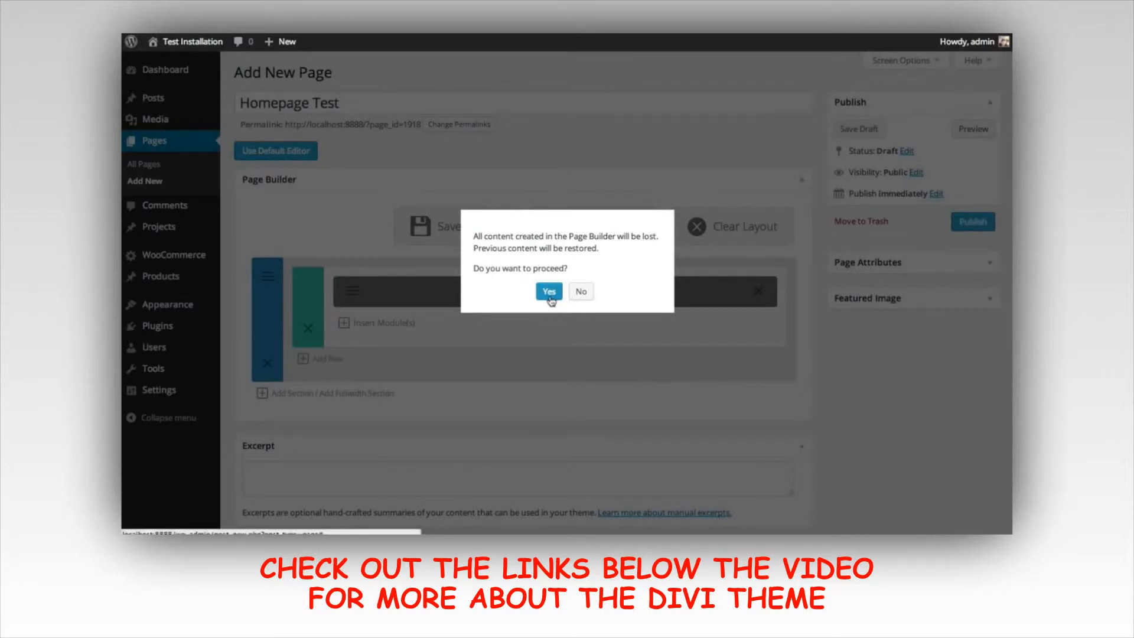
left_click(549, 292)
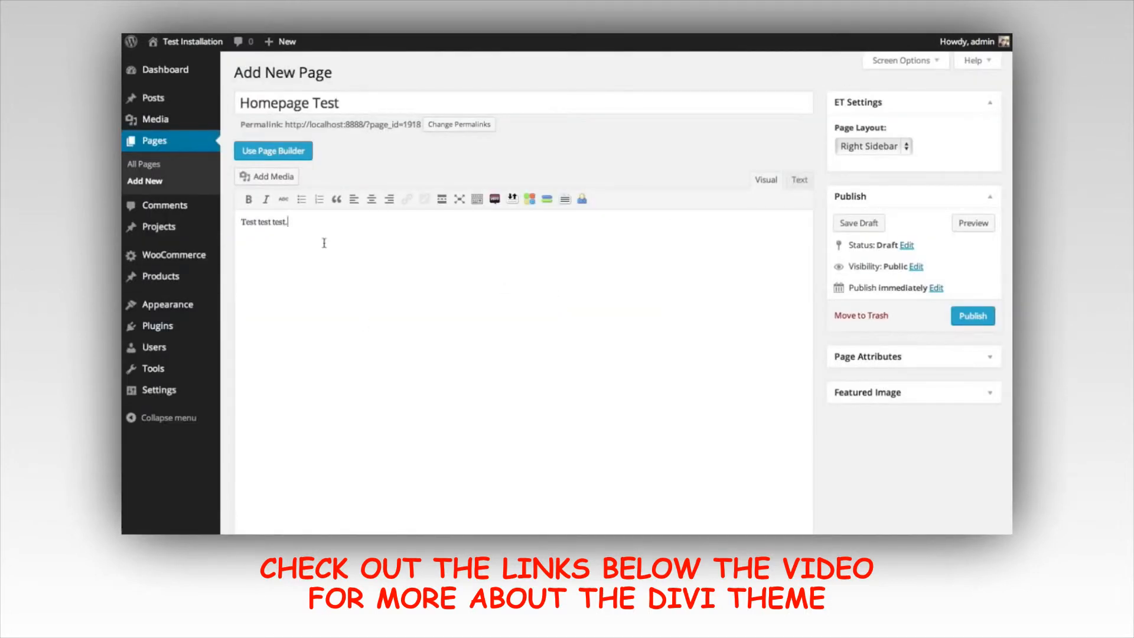
left_click_drag(229, 233, 300, 227)
key("BackSpace")
left_click(287, 152)
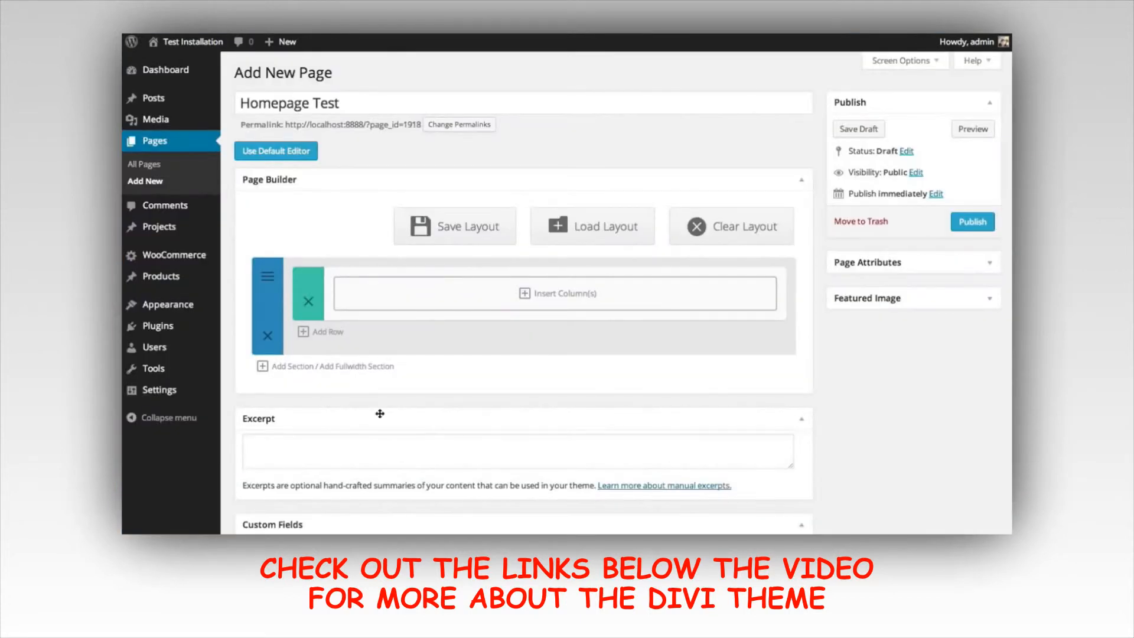
- Add a fullwidth section below the first section and insert a Fullwidth Slider module into it
left_click(369, 368)
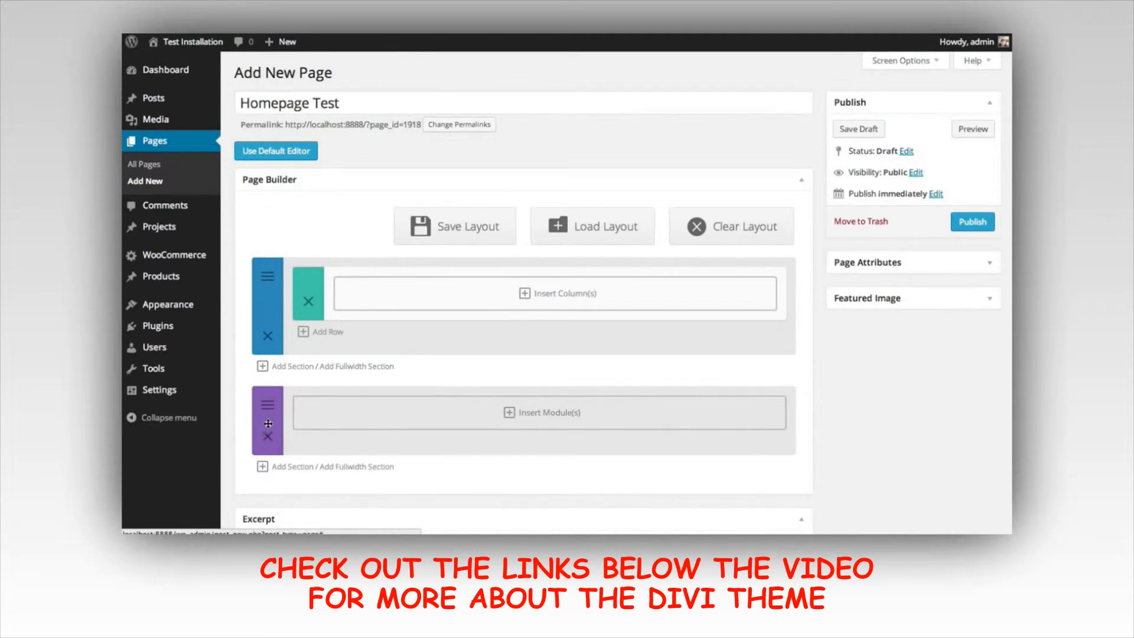
left_click_drag(268, 424, 271, 423)
mouse_move(271, 425)
left_mouse_down()
mouse_move(305, 435)
mouse_move(253, 413)
mouse_move(272, 422)
left_mouse_up()
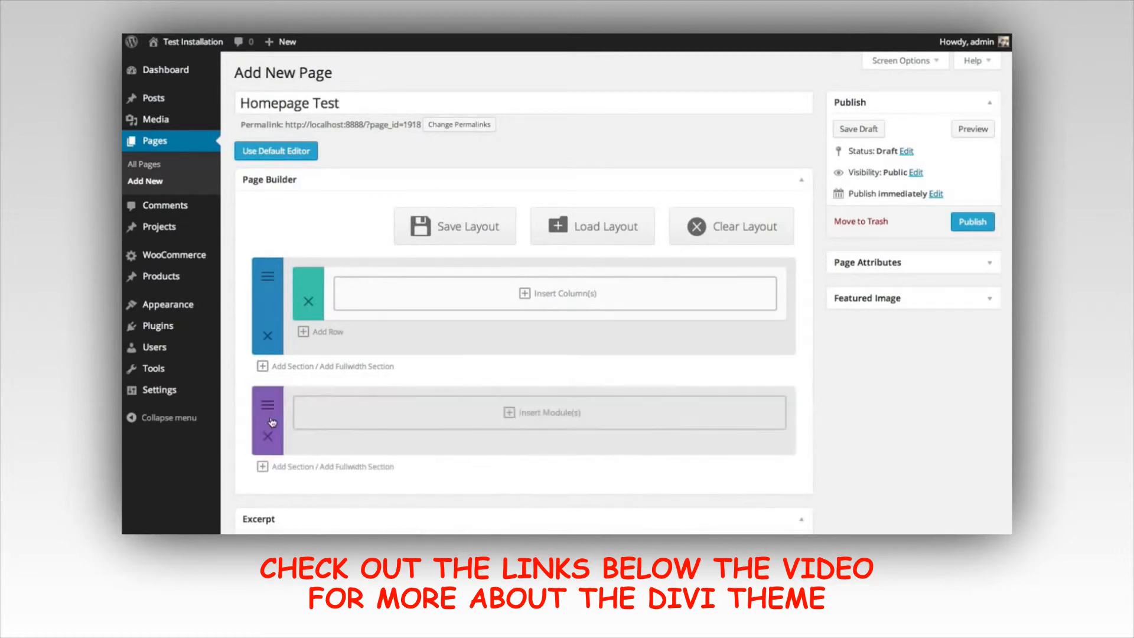
left_click(509, 415)
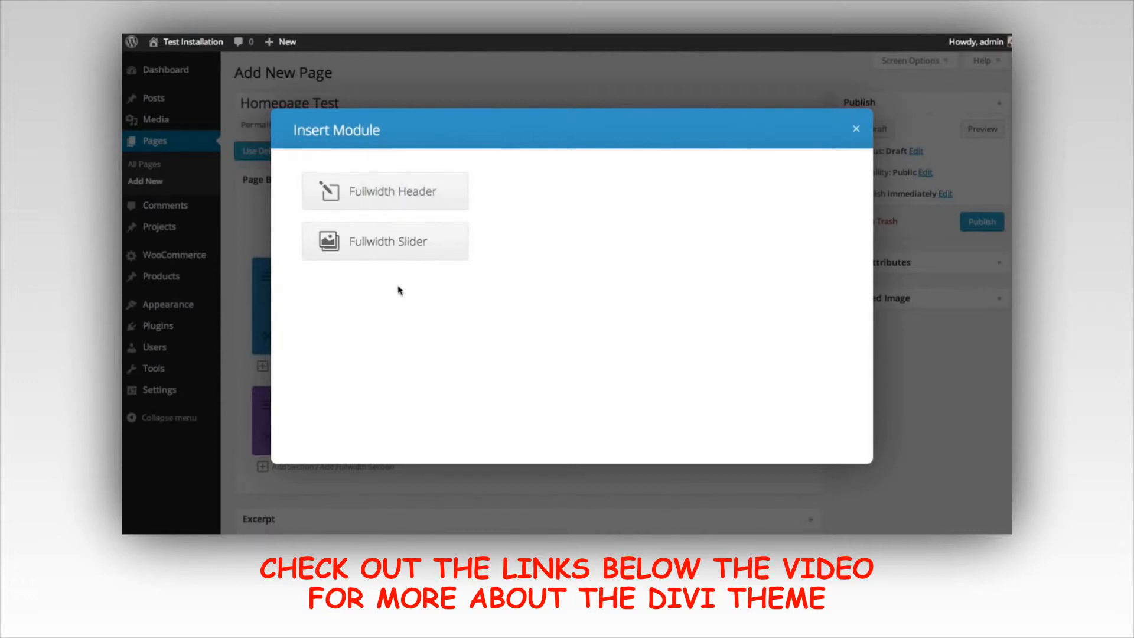
left_click(407, 246)
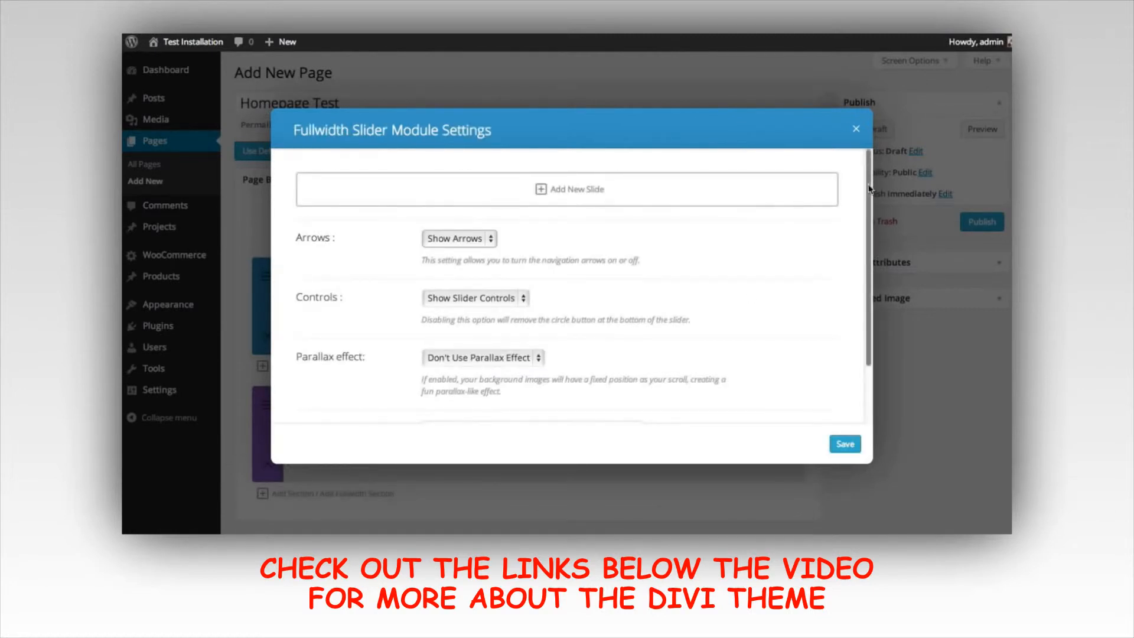
- Review the fullwidth slider's arrows, controls, parallax effect and admin label settings
scroll(870, 198, "down", 1)
scroll(870, 198, "down", 2)
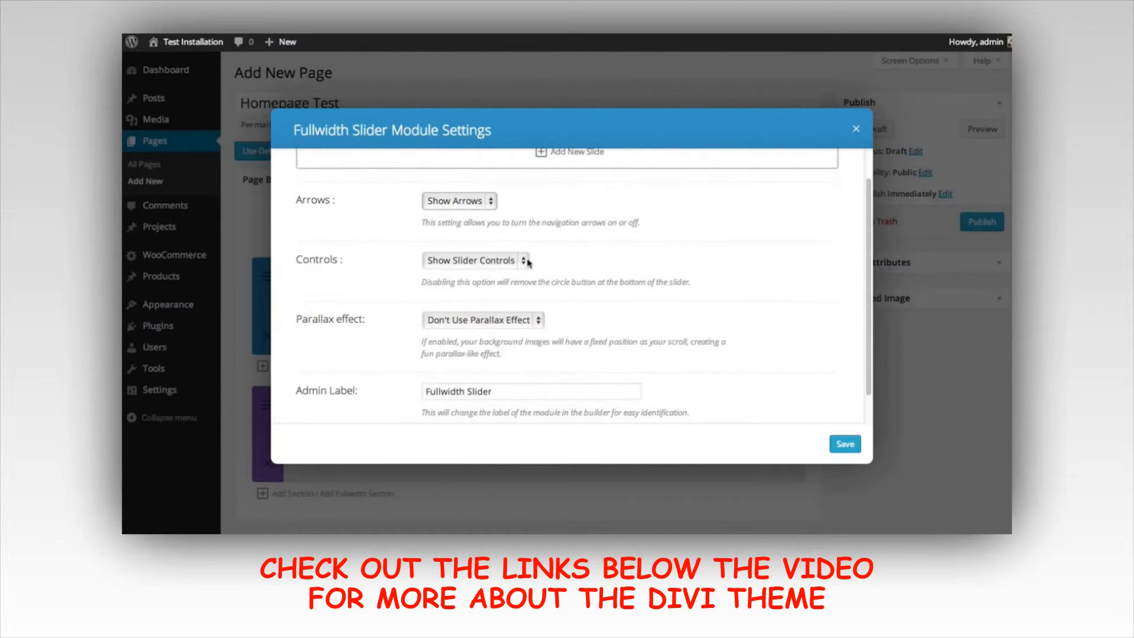
scroll(471, 249, "down", 1)
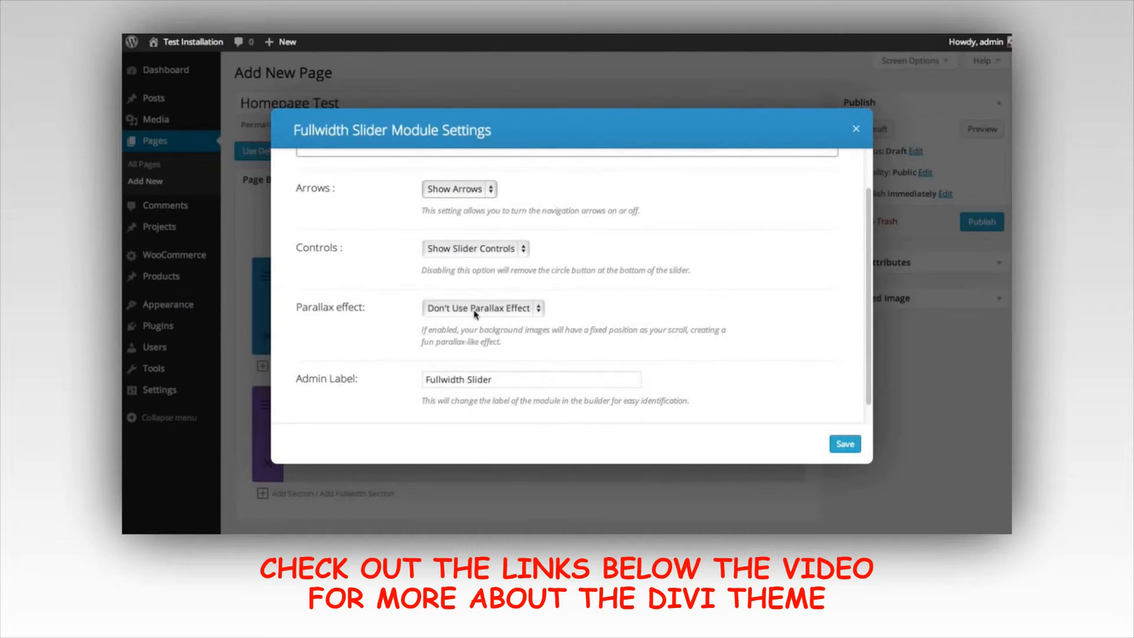
scroll(691, 295, "down", 1)
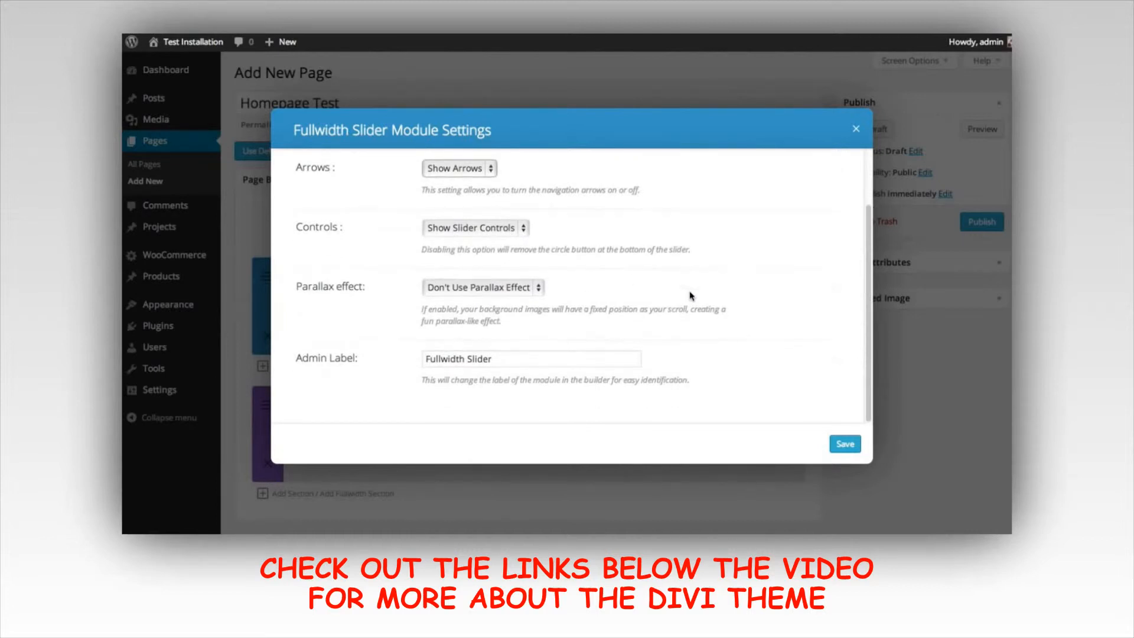
double_click(485, 359)
left_click(679, 348)
scroll(699, 333, "up", 3)
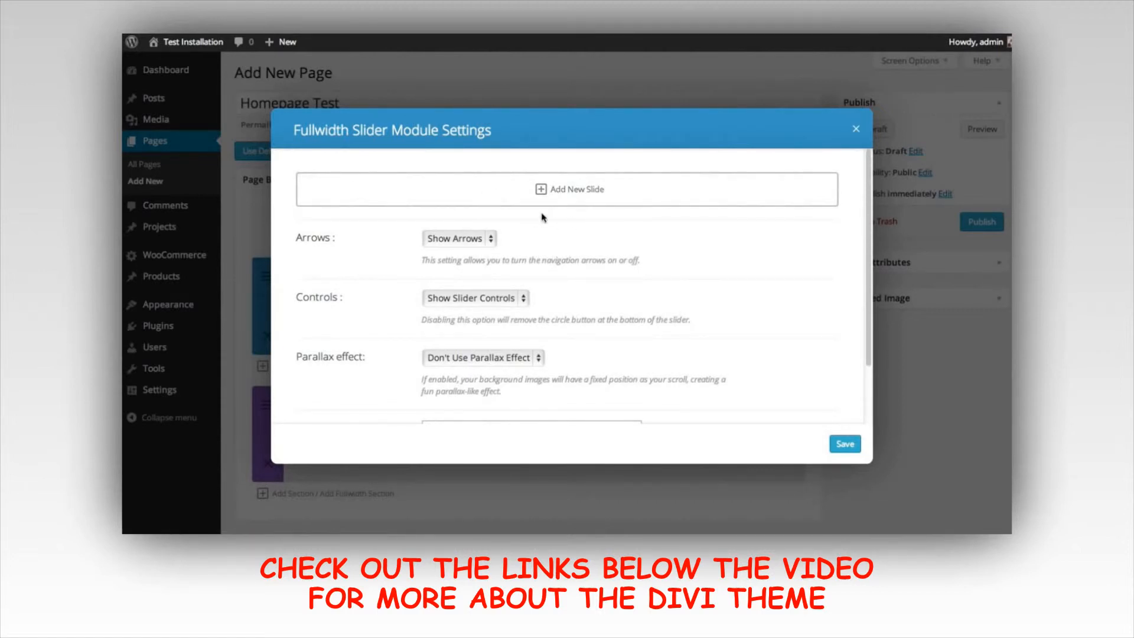
left_click(583, 192)
left_click(450, 184)
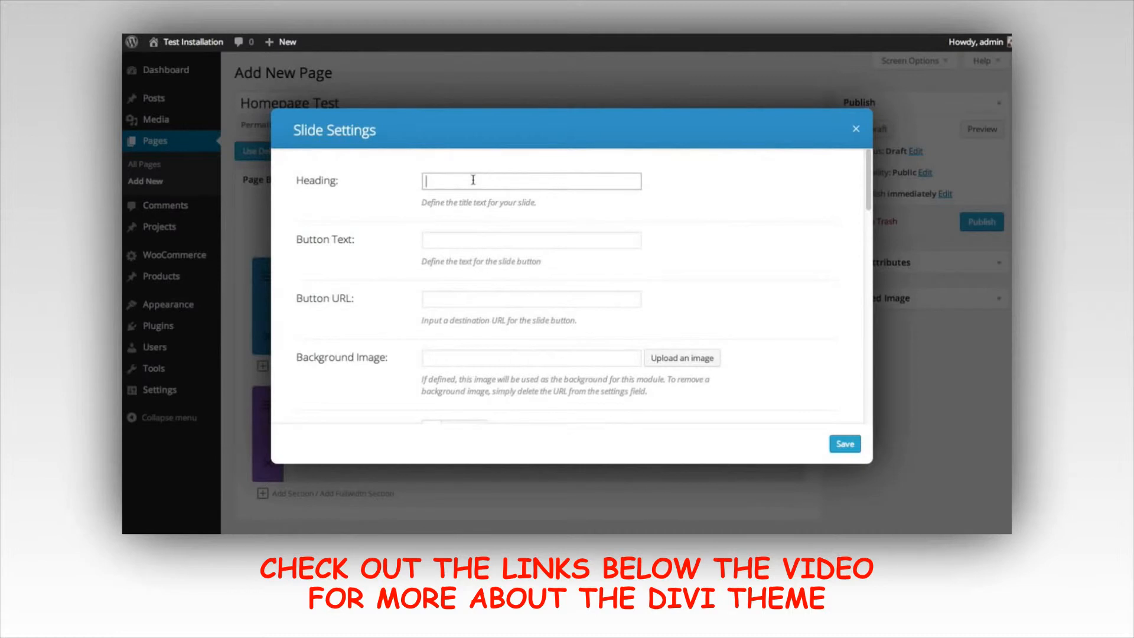
type("THis Is A Heading")
key("Tab")
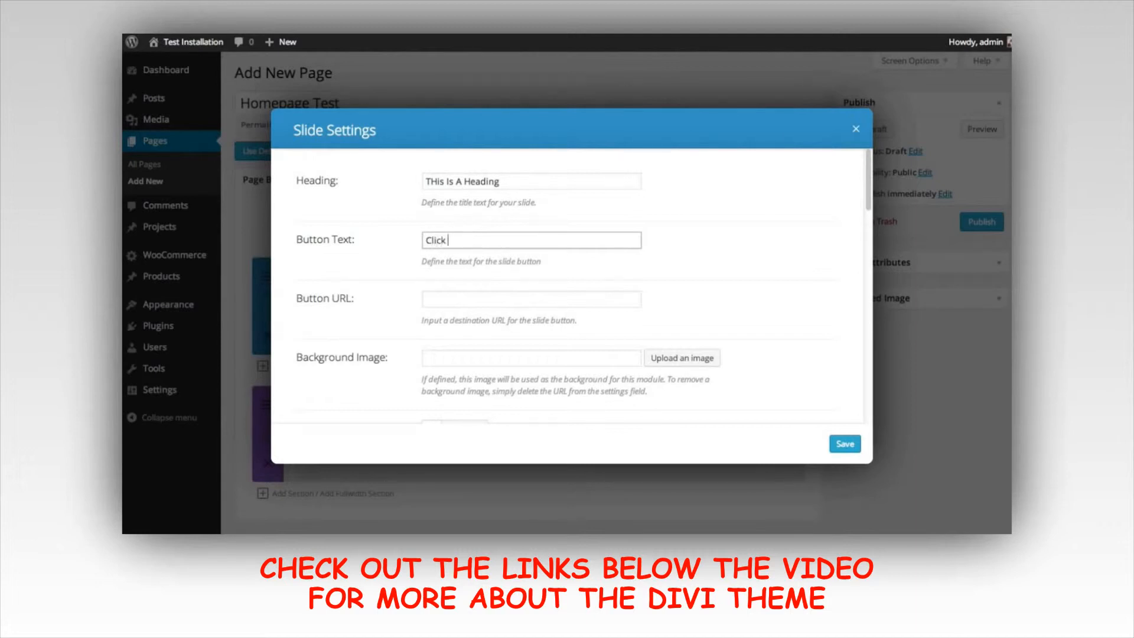
left_click(454, 302)
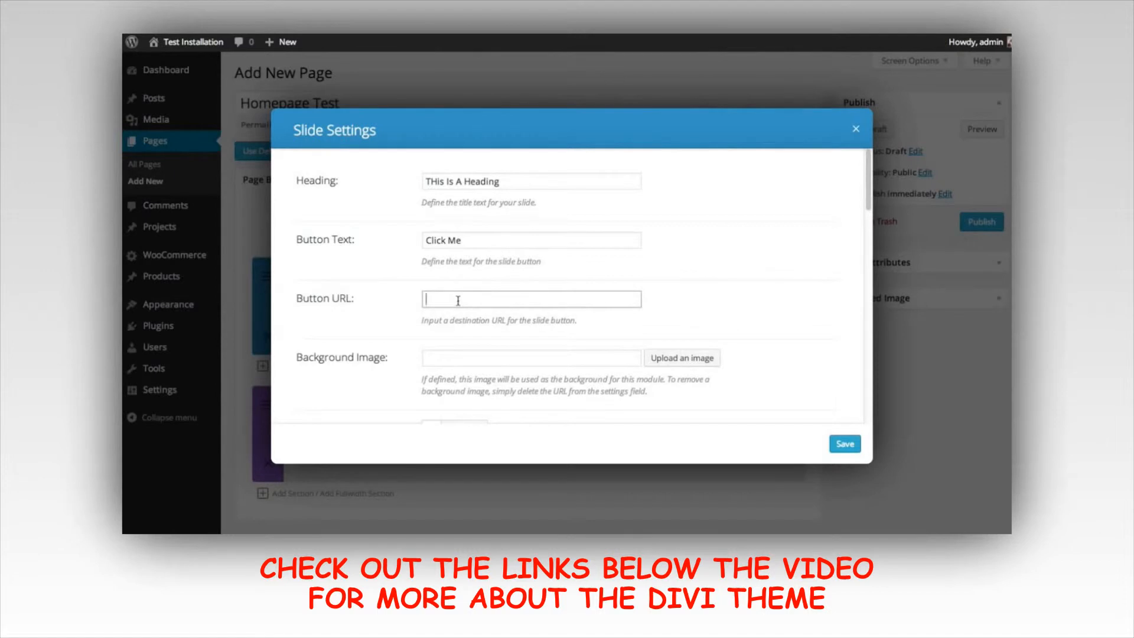
type("http://www.google.com")
- Start a file upload for the slide's background image and browse to the Builder Overview folder inside Tutorials
left_click(479, 353)
scroll(733, 270, "down", 1)
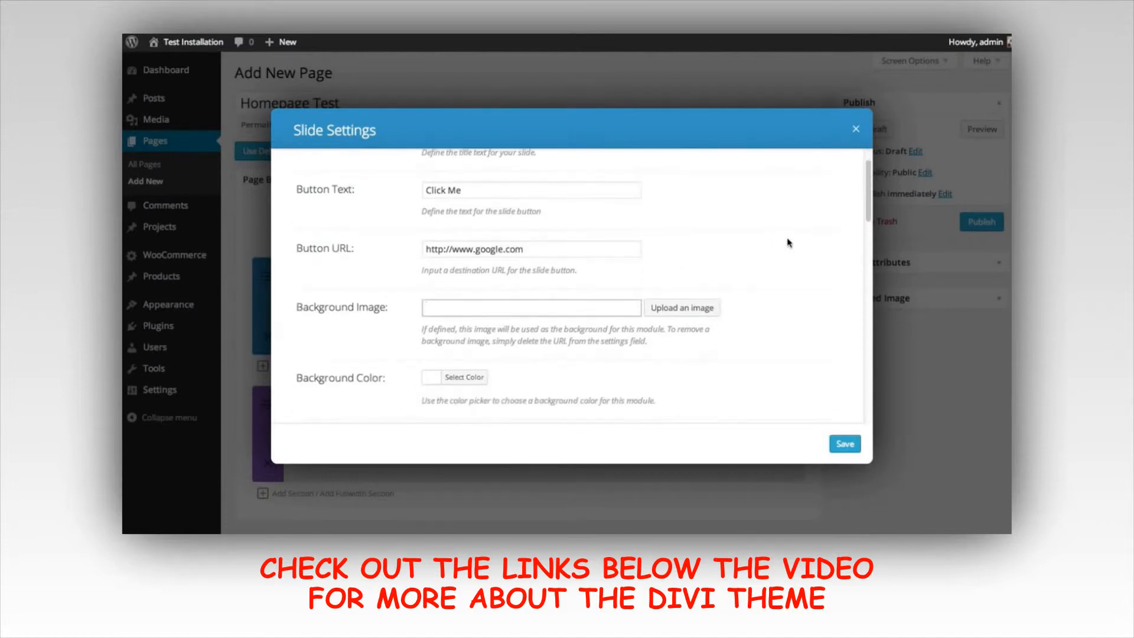
mouse_move(868, 216)
left_mouse_down()
mouse_move(873, 322)
mouse_move(866, 197)
left_mouse_up()
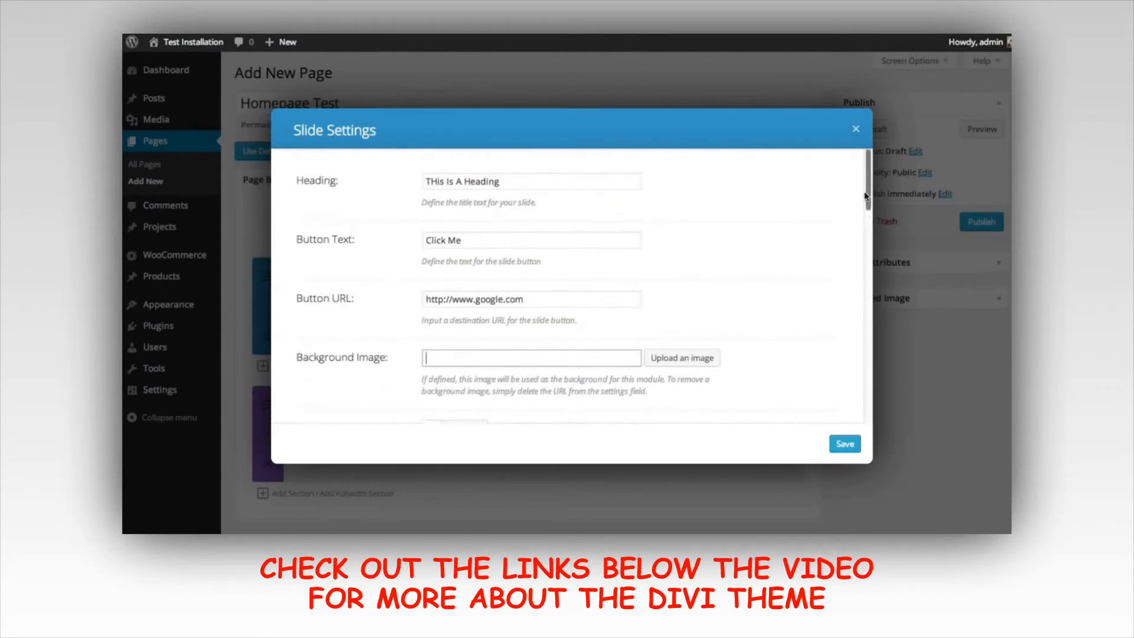
left_click(691, 365)
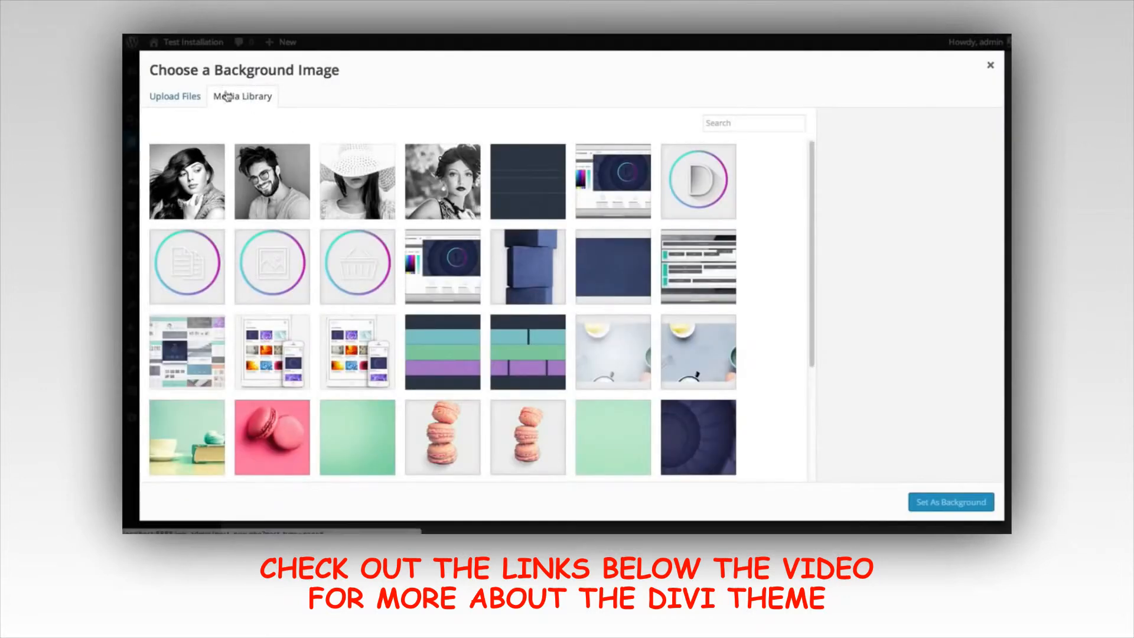
left_click(171, 97)
left_click(570, 296)
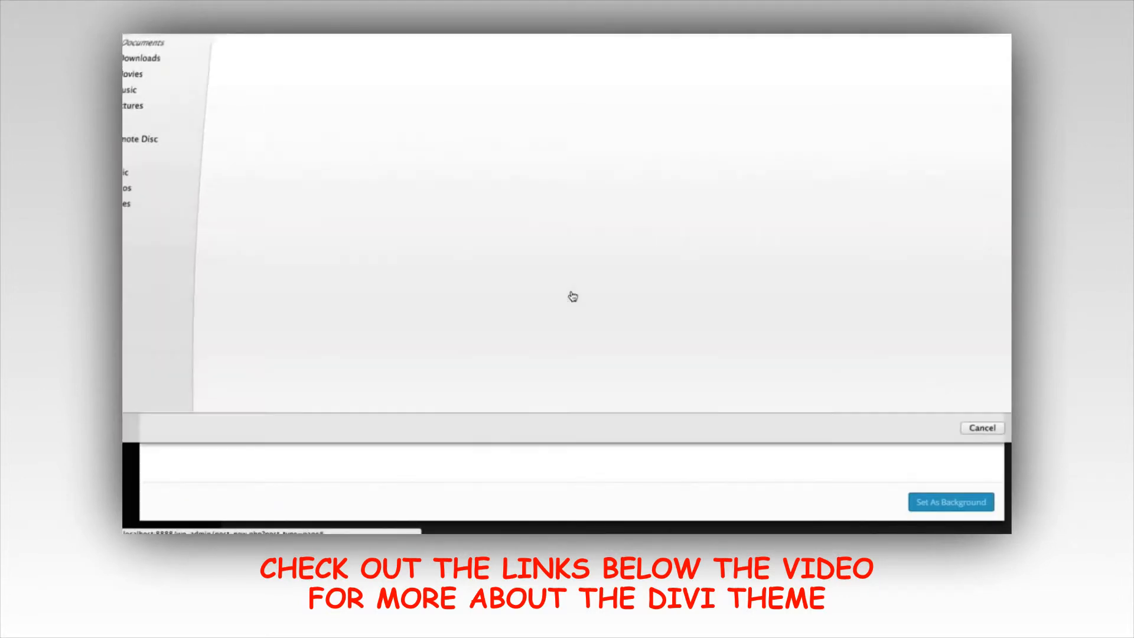
left_click(257, 45)
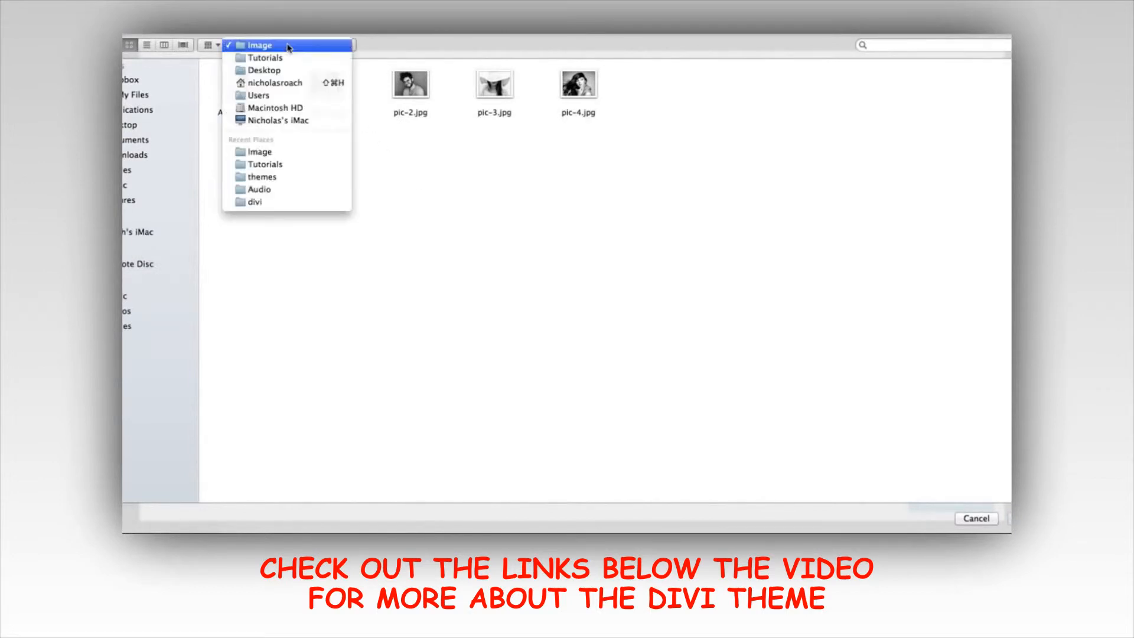
left_click(278, 57)
left_click(253, 94)
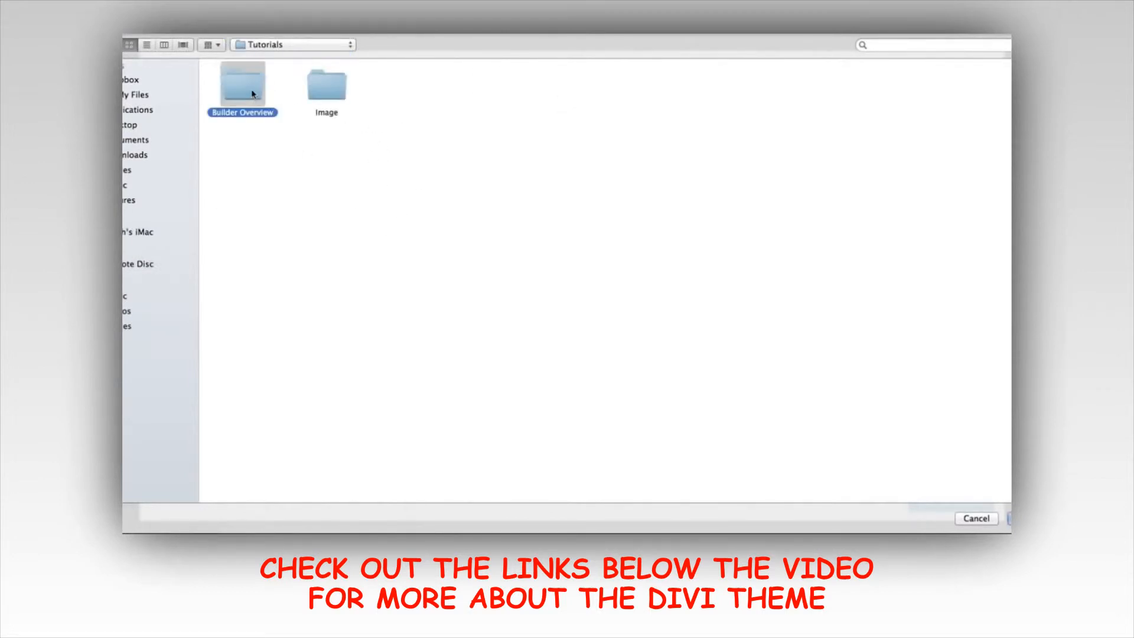
double_click(253, 93)
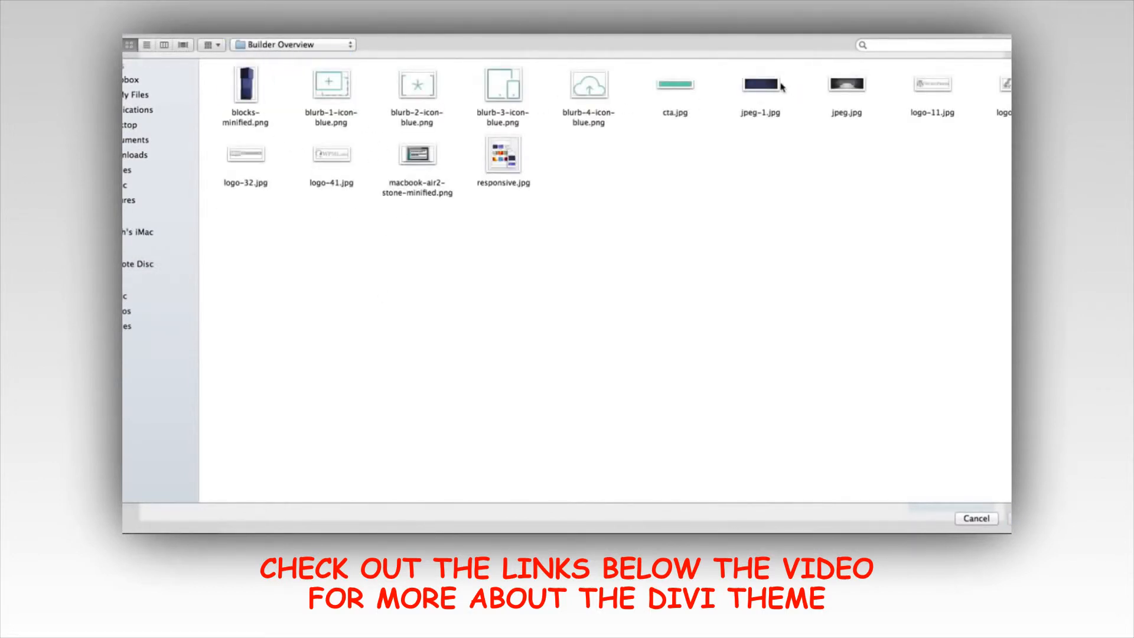
- Upload all images from the Builder Overview folder and set jpeg-1.jpg as the slide's background image
left_click_drag(234, 246, 1009, 49)
key("Return")
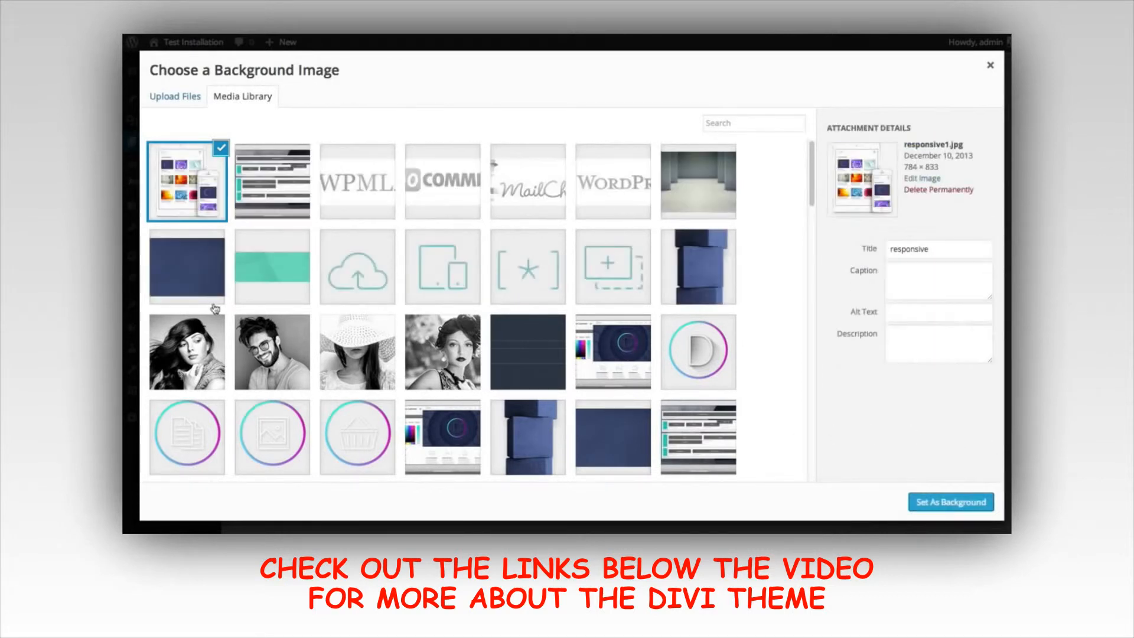
left_click(176, 271)
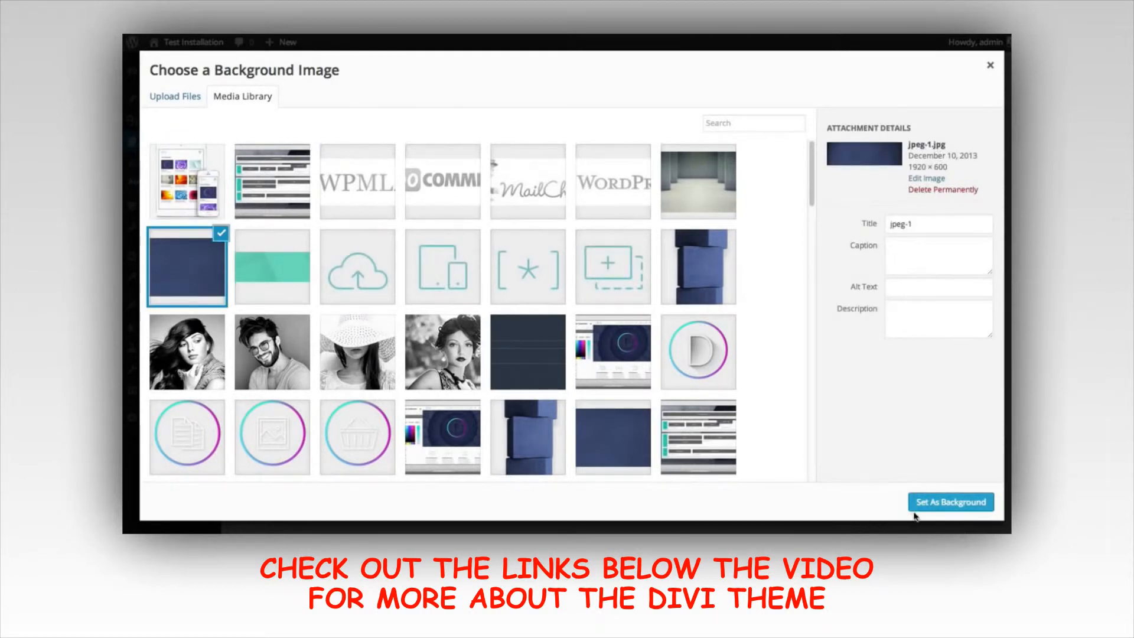
left_click(946, 506)
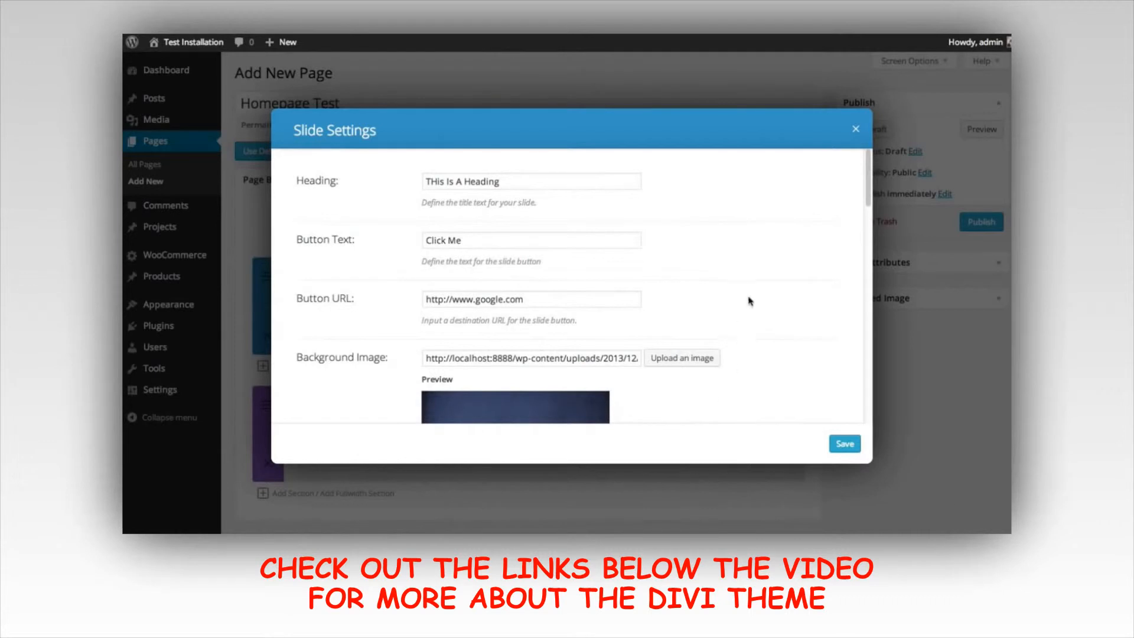
- Set blocks-minified1.png from the media library as the slide image
scroll(758, 293, "down", 5)
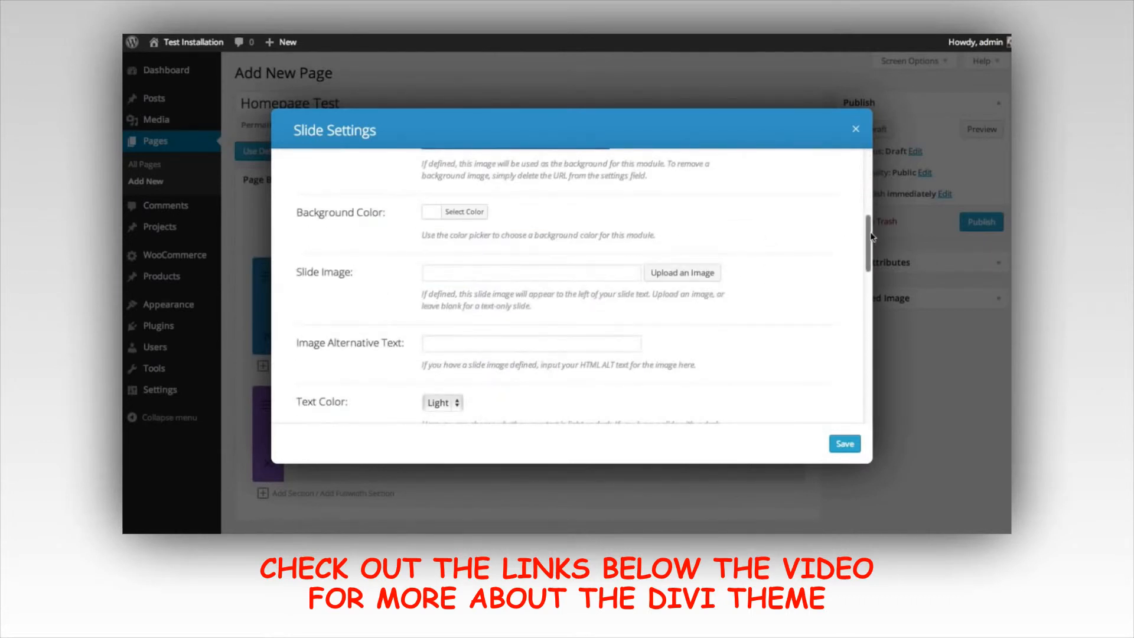
left_click(512, 273)
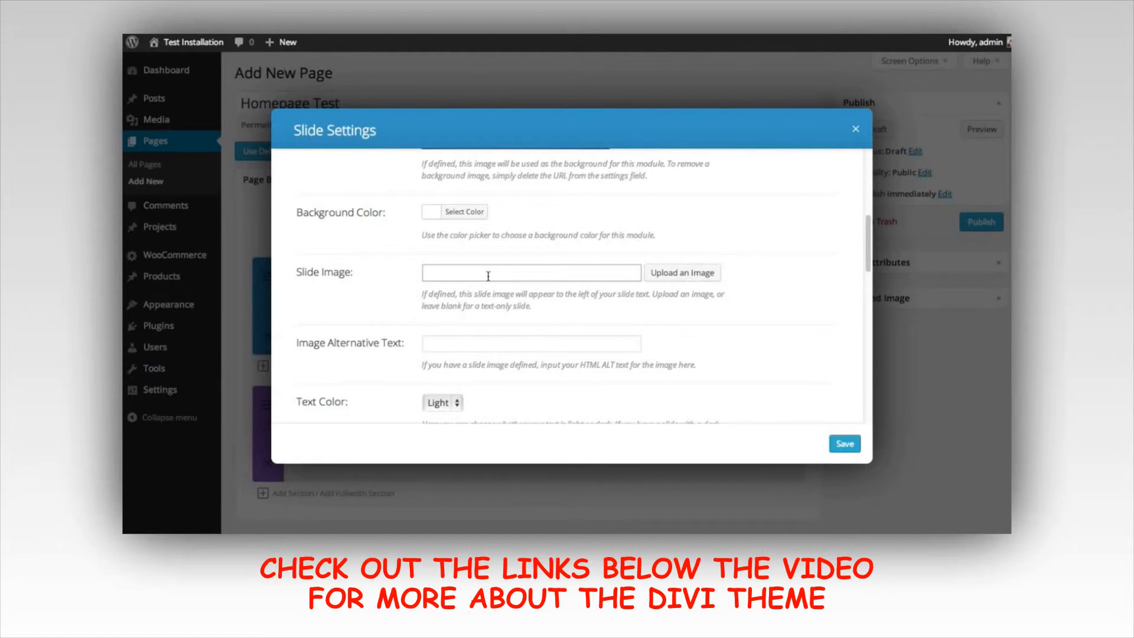
left_click(684, 274)
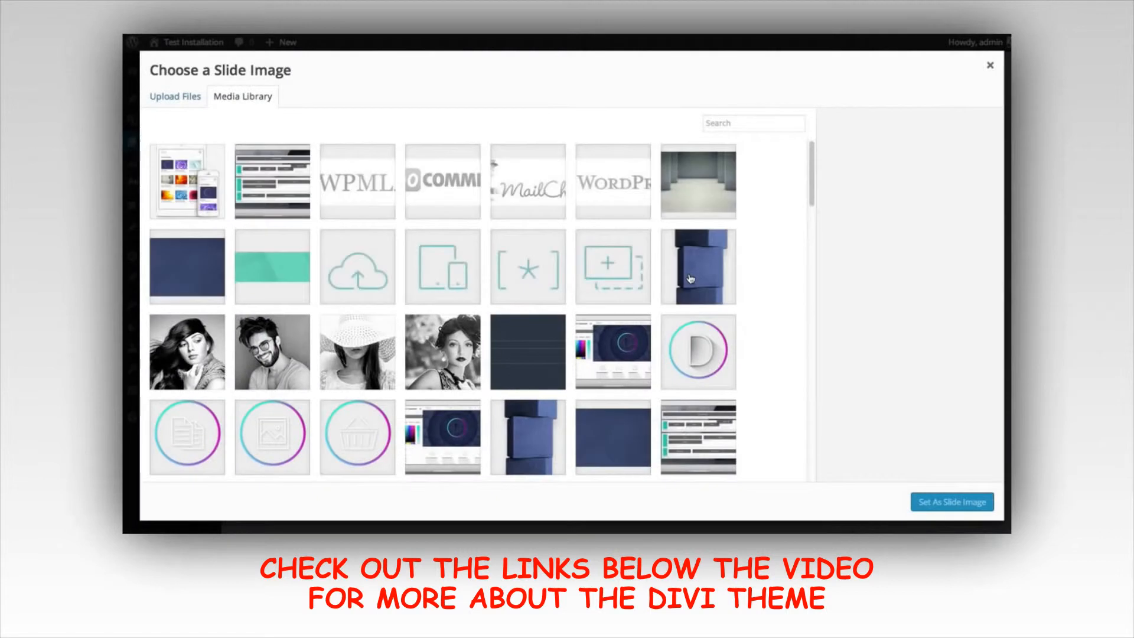
left_click(697, 266)
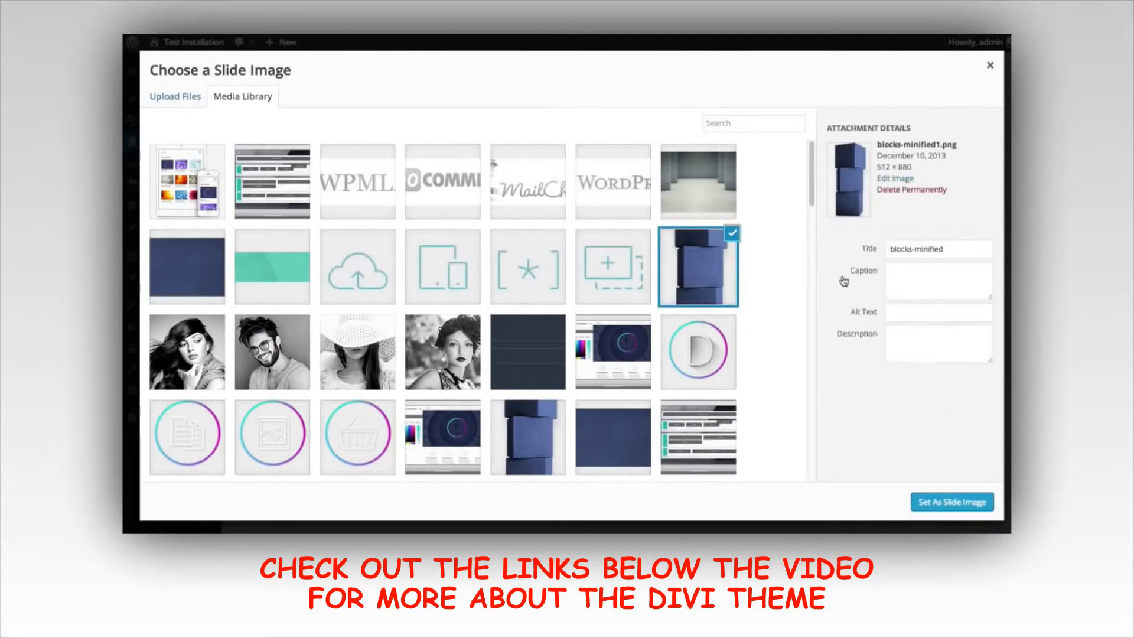
left_click(954, 502)
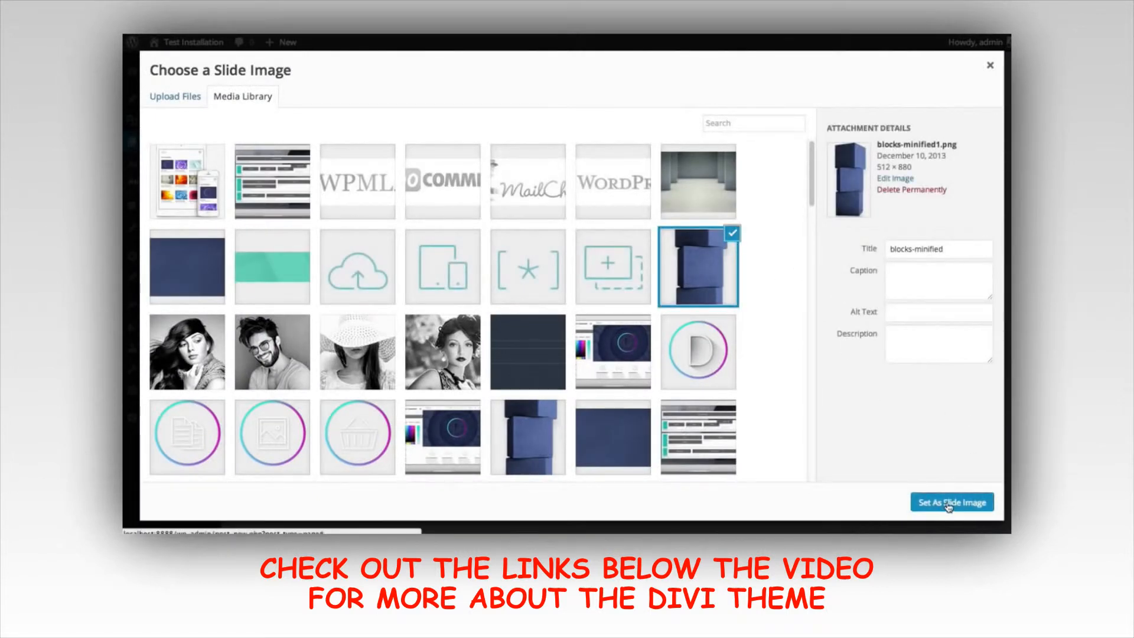
- Set the slide's text color to Light
scroll(809, 328, "down", 10)
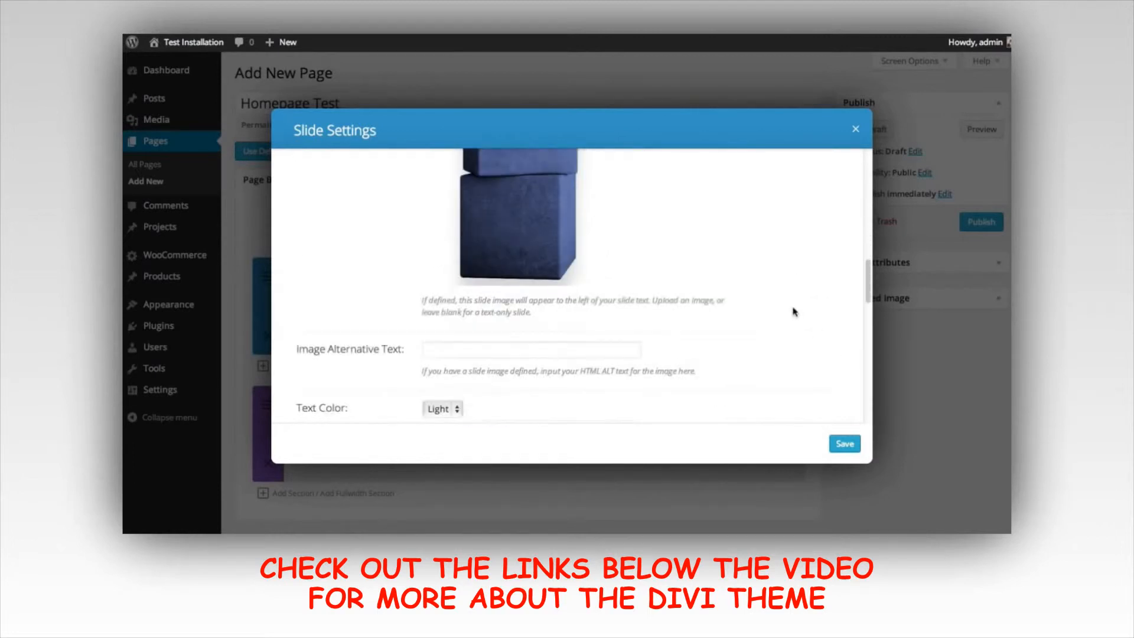
scroll(830, 369, "down", 5)
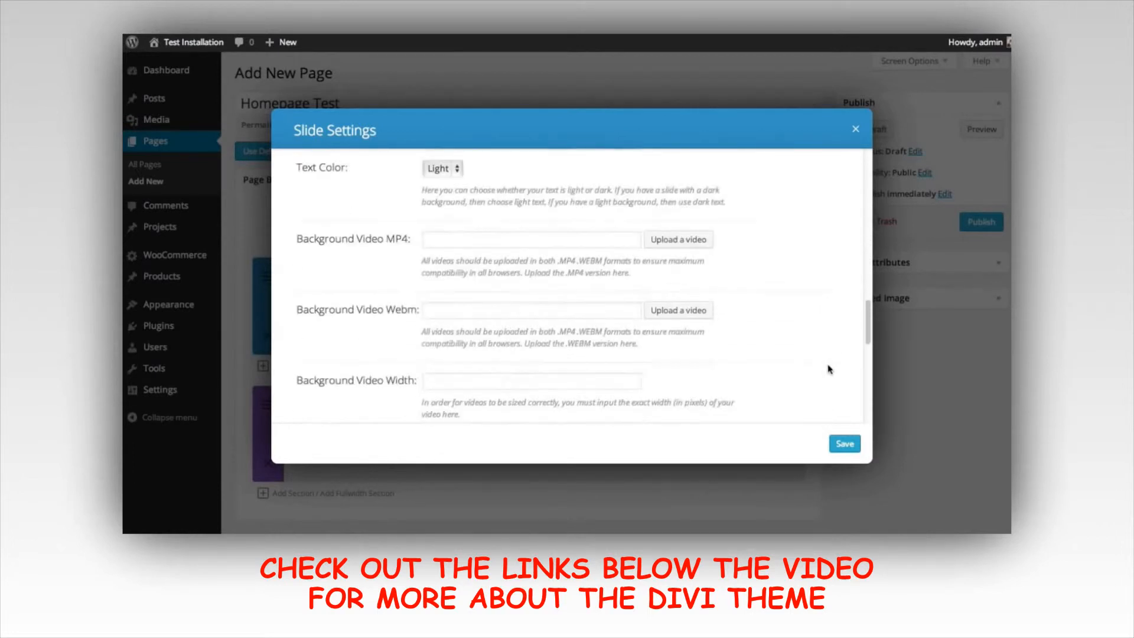
scroll(829, 369, "up", 3)
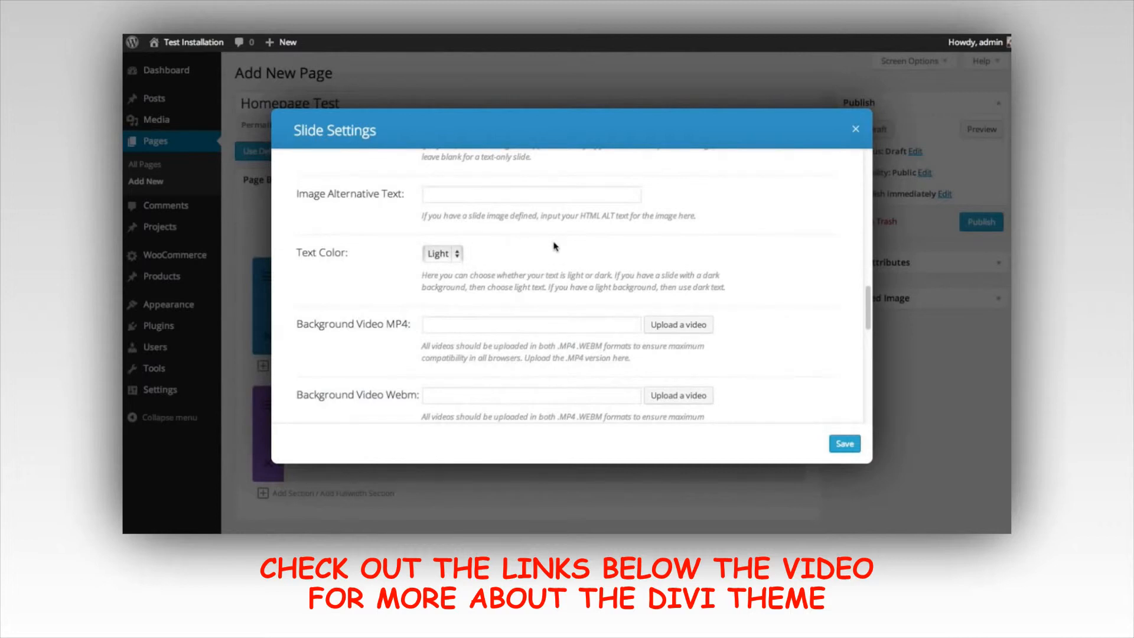
left_click(424, 258)
left_click(449, 256)
- Add the mobile-devices paragraph as the slide's content, cut it off after "being used to browse.", and save the slide
scroll(742, 264, "down", 8)
left_click(590, 341)
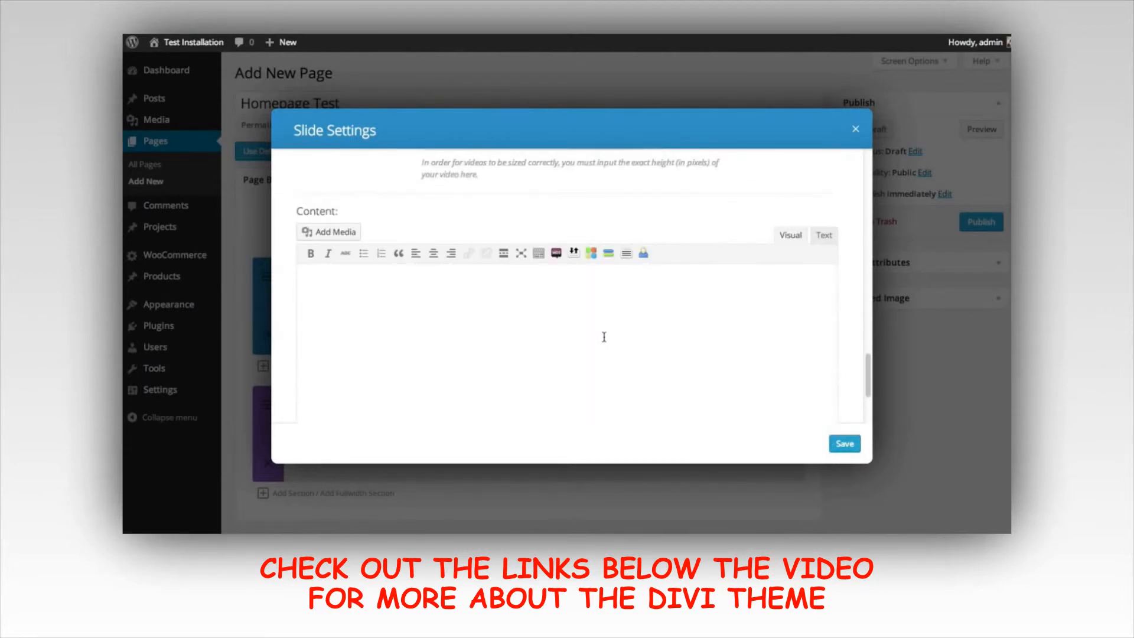
type("The use of mobile devices is on the rise, and it's important for your website to be ready for those mobile visitors. Divi is fully responsive, which means the design will adapt to whatever screen size is being used to browse. Your website will look great and will be a breeze to read on mobile phones and desktop computers alike.")
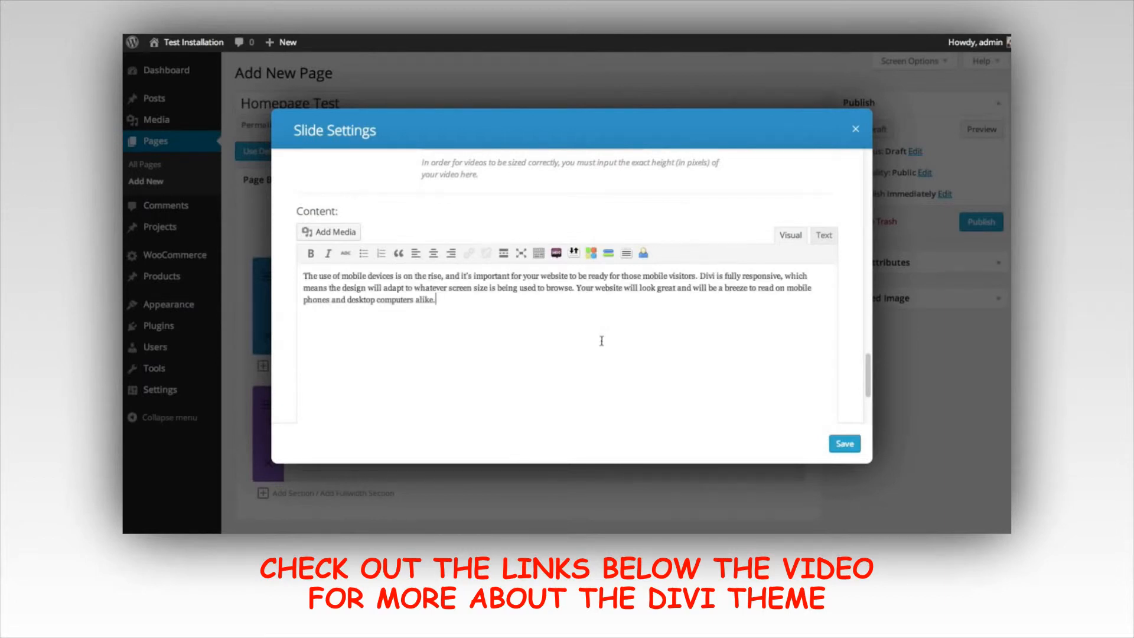
left_click(575, 288, "shift")
key("BackSpace")
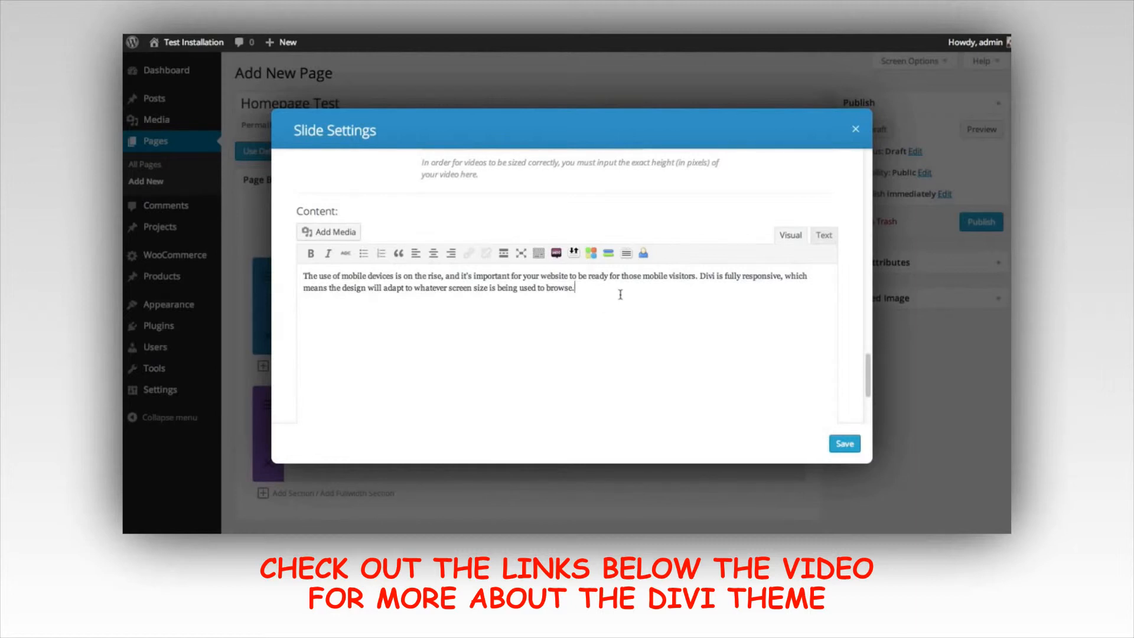
left_click(844, 446)
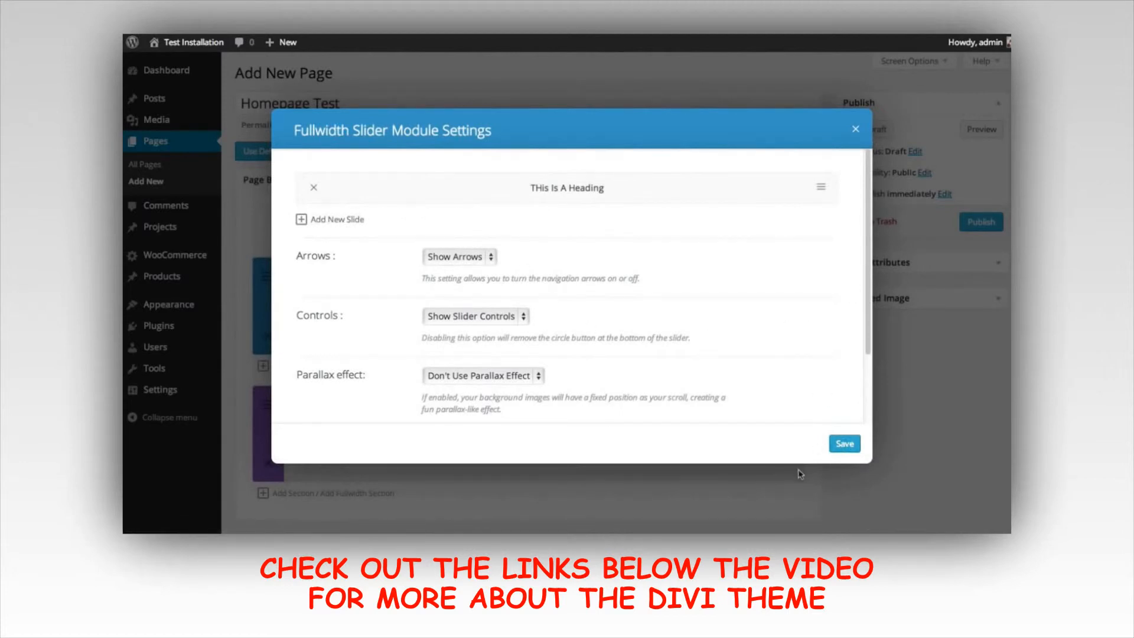
left_click(336, 220)
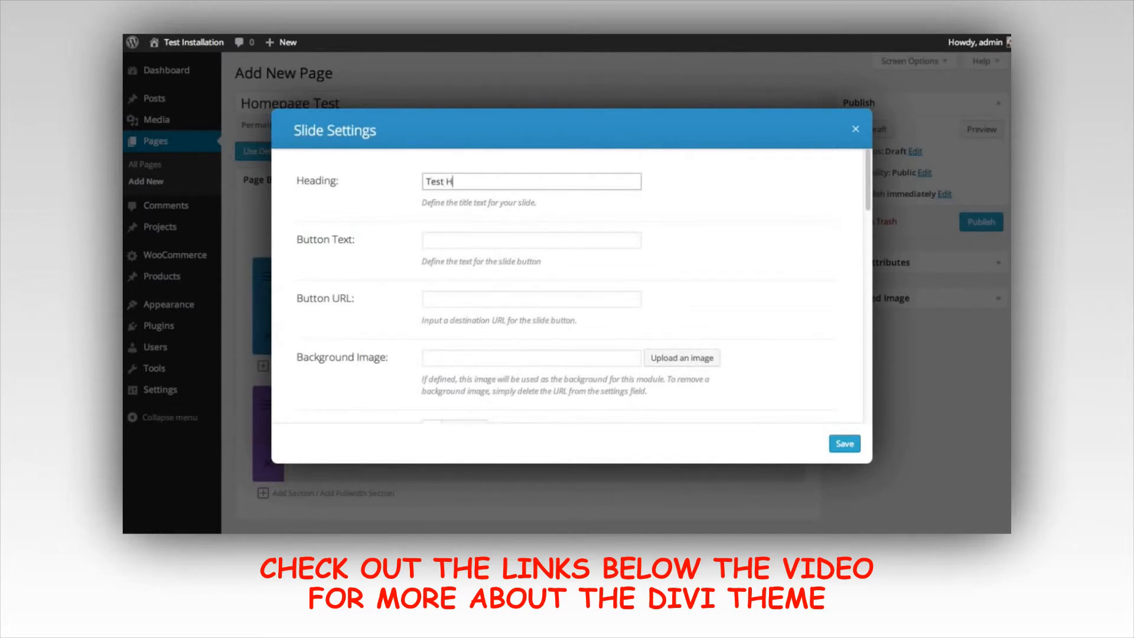
left_click(456, 233)
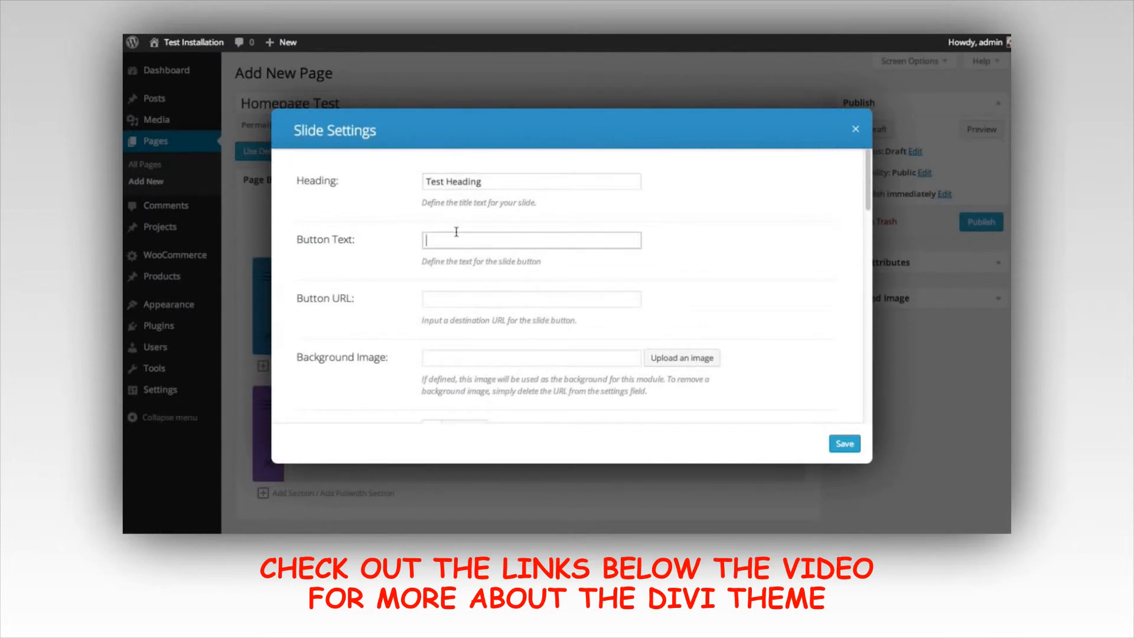
type("BUtton Text")
left_click(441, 298)
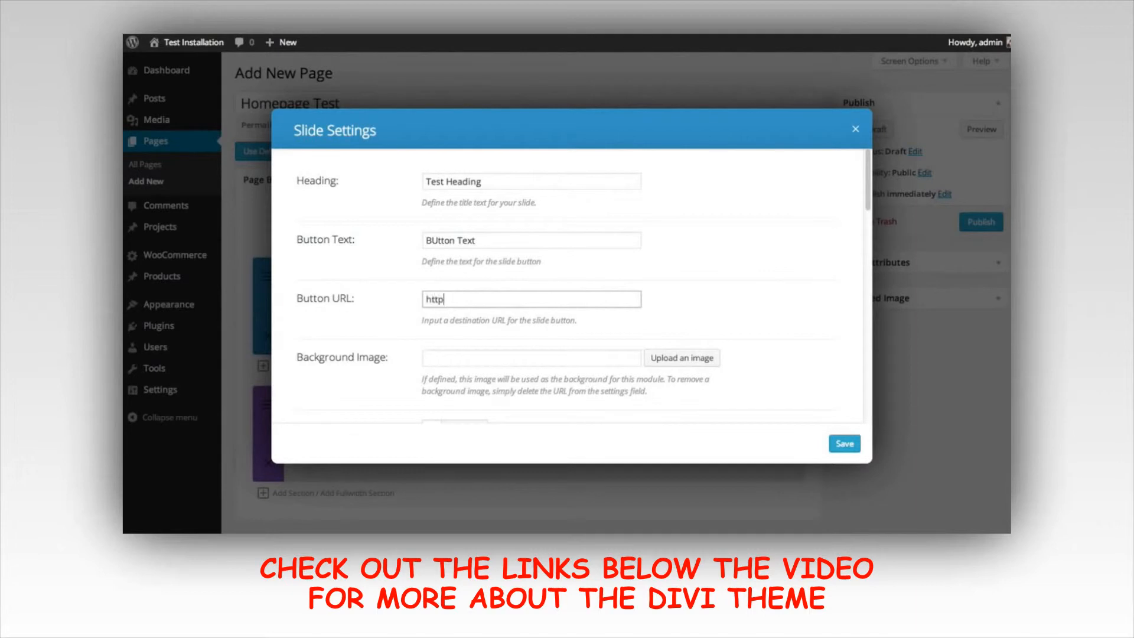
type("http://www.elegantthemescomcom")
- Give the second slide a soft green background color, adjusting its hue, saturation and brightness in the color picker
scroll(626, 253, "down", 3)
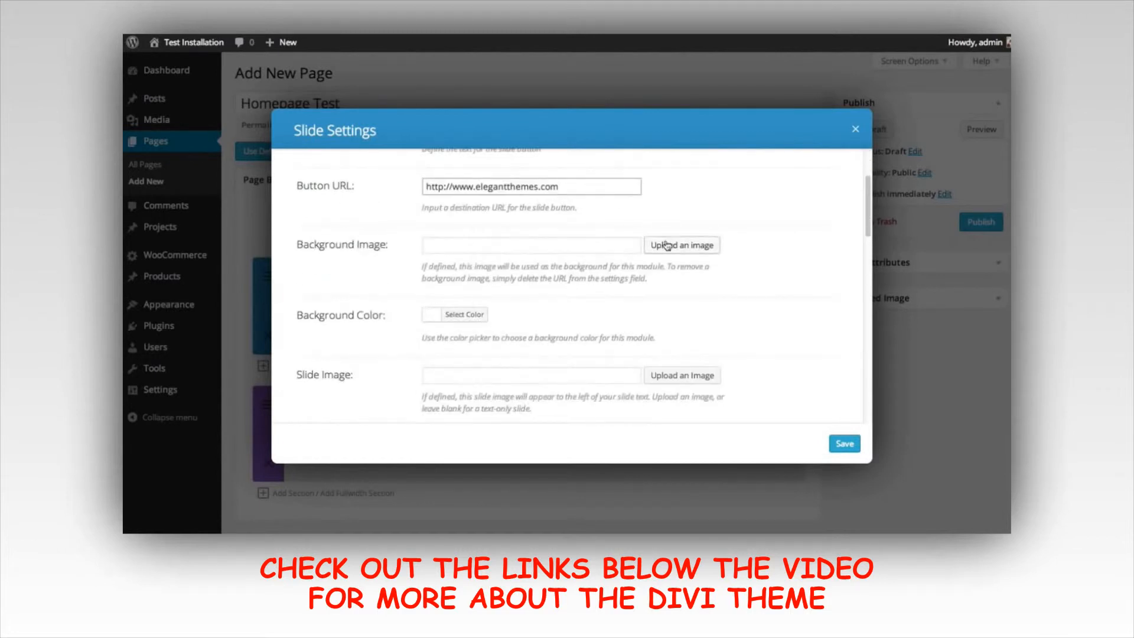
left_click(436, 315)
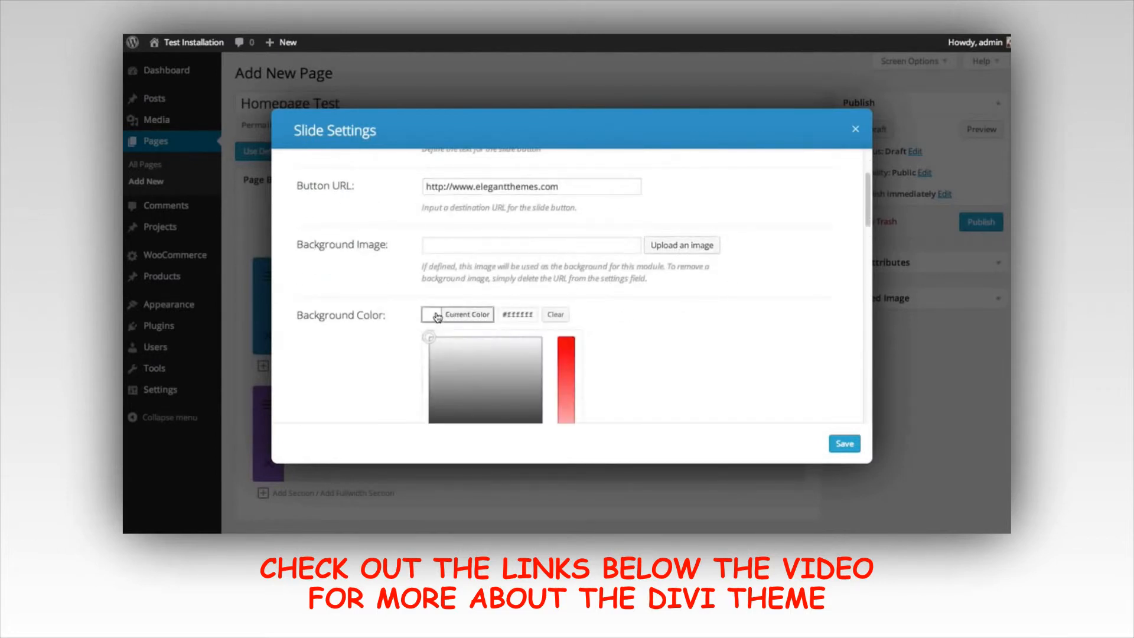
scroll(636, 300, "down", 3)
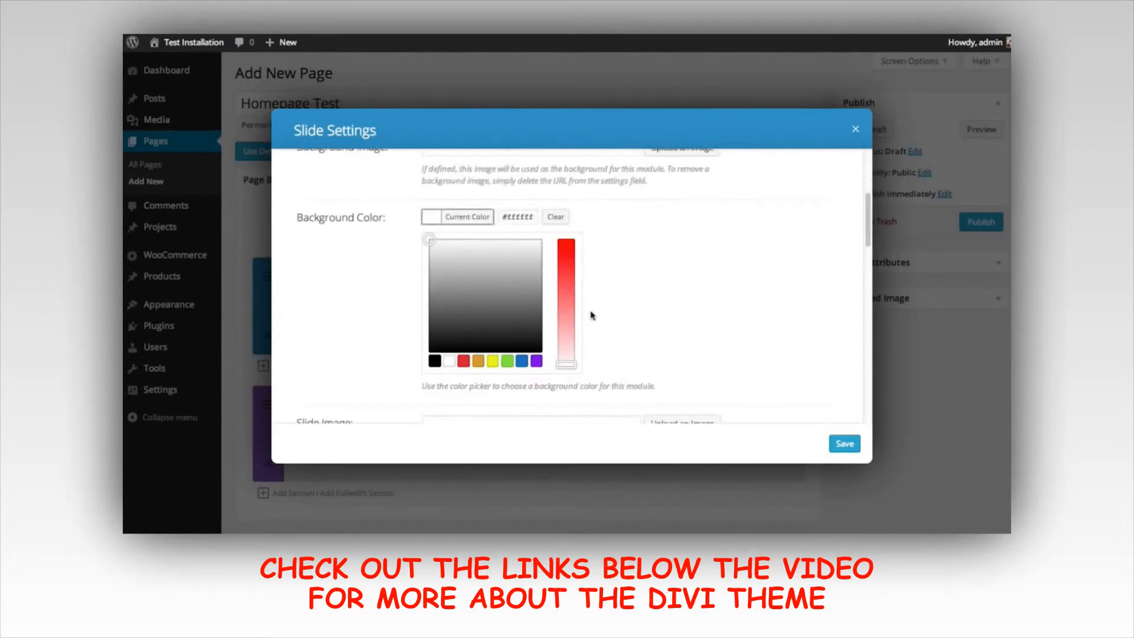
scroll(584, 312, "up", 2)
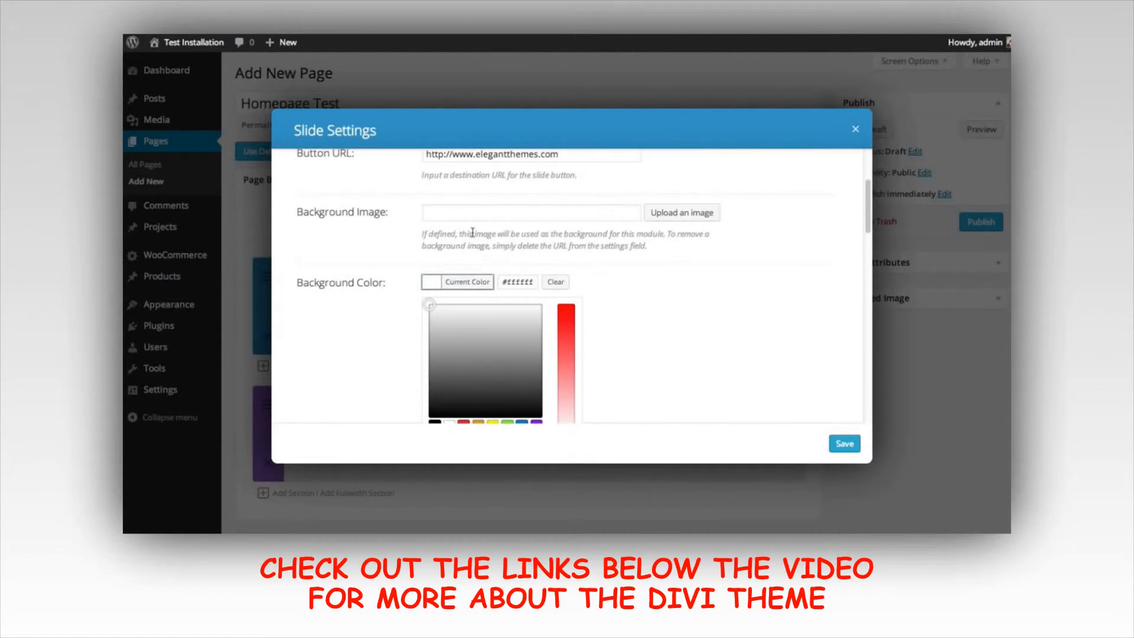
scroll(570, 313, "down", 1)
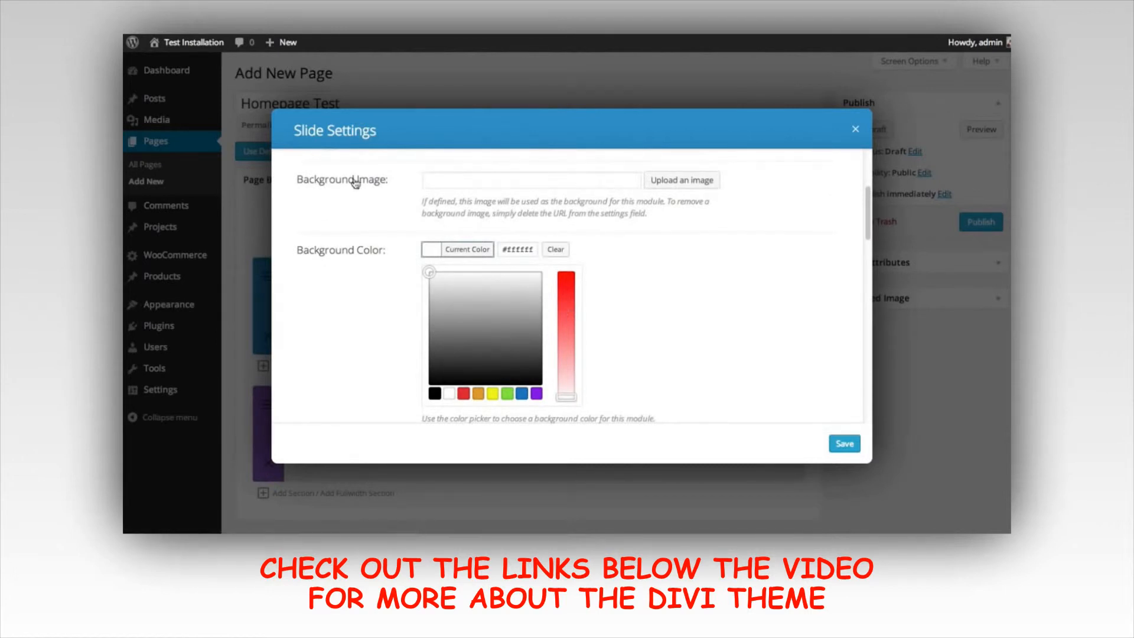
left_click(506, 394)
left_click_drag(453, 290, 476, 280)
left_click_drag(563, 310, 566, 342)
left_click(469, 279)
left_click_drag(564, 341, 566, 347)
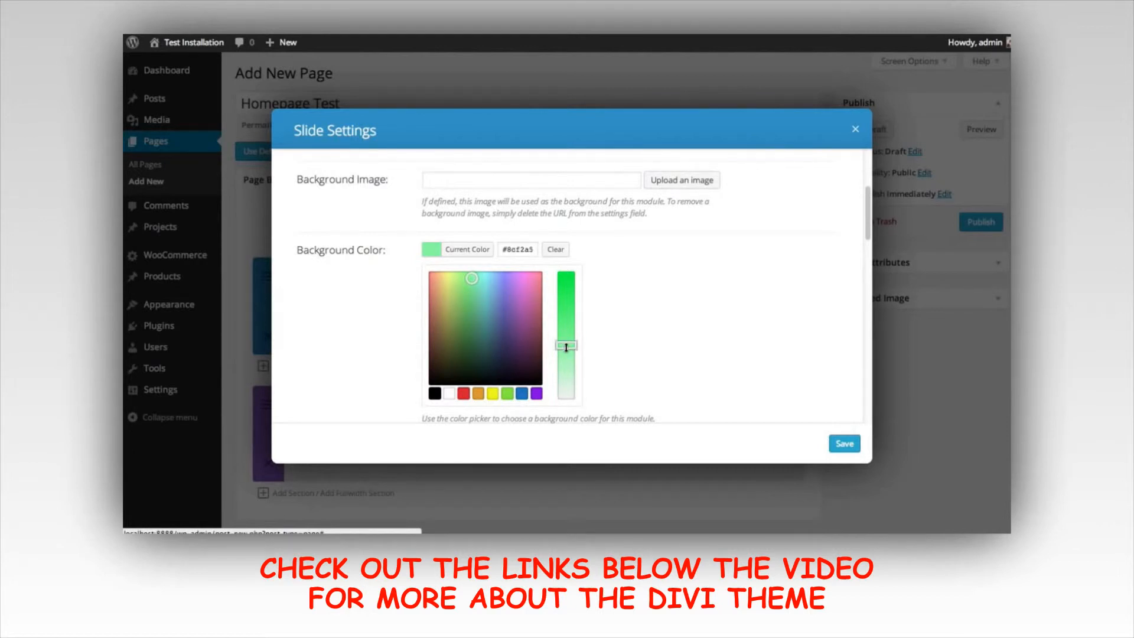
left_click_drag(472, 284, 473, 293)
- Add the full mobile-devices paragraph, ending in "desktop computers alike.", as the second slide's content and save the slide
scroll(725, 301, "down", 10)
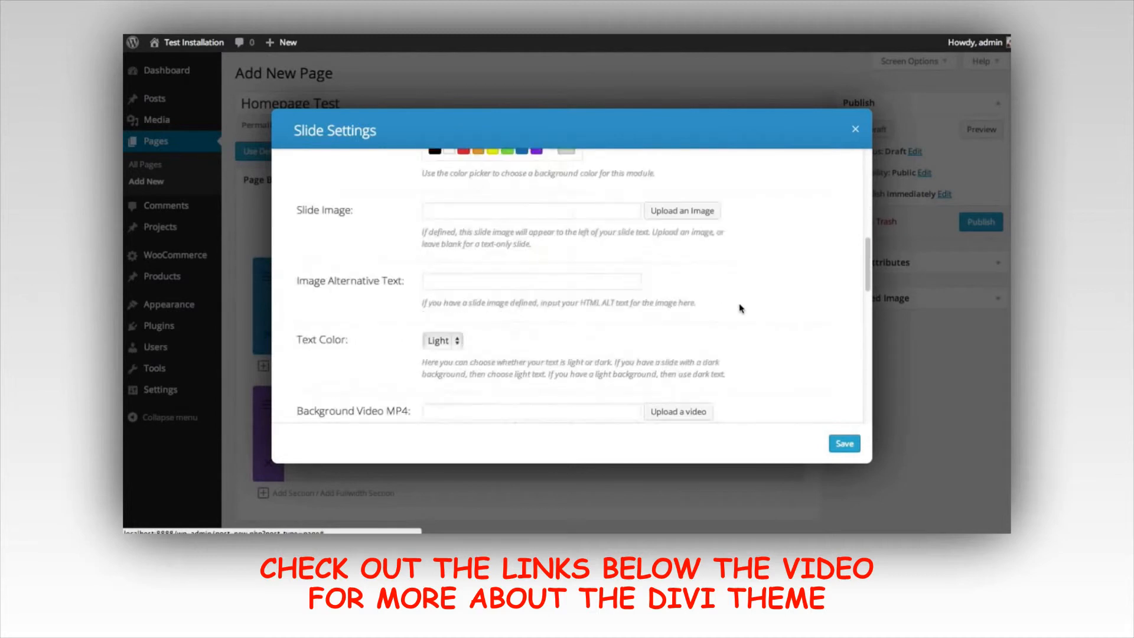
type("The use of mobile devices is on the rise, and it's important for your website to be ready for those mobile visitors. Divi is fully responsive, which means the design will adapt to whatever screen size is being used to browse. Your website will look great and will be a breeze to read on mobile phones and desktop computers alike.")
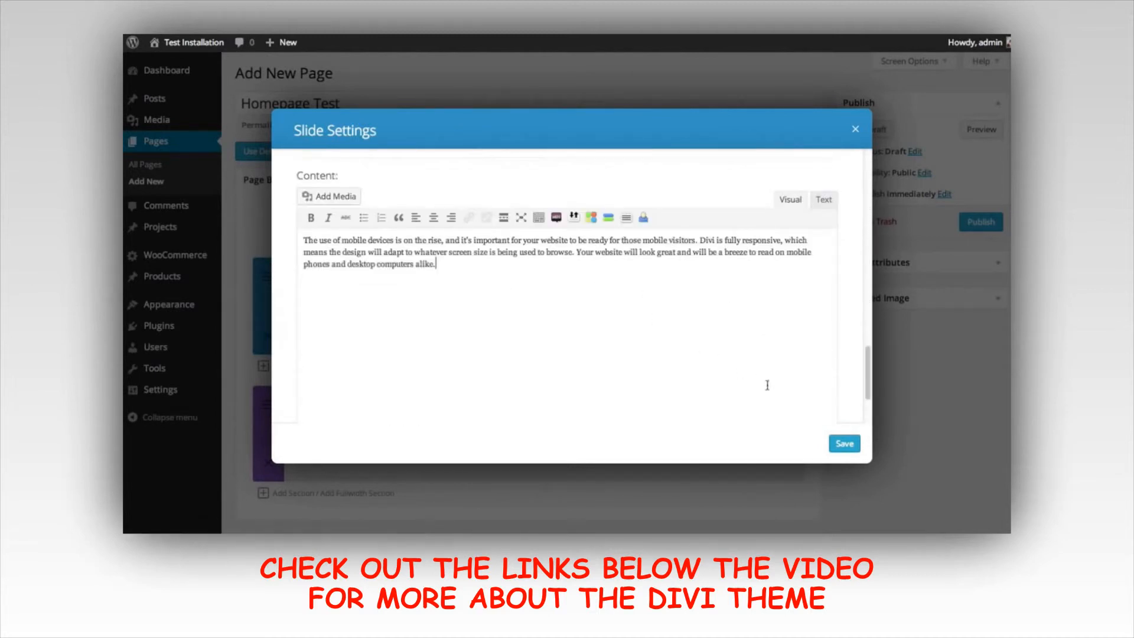
left_click(843, 443)
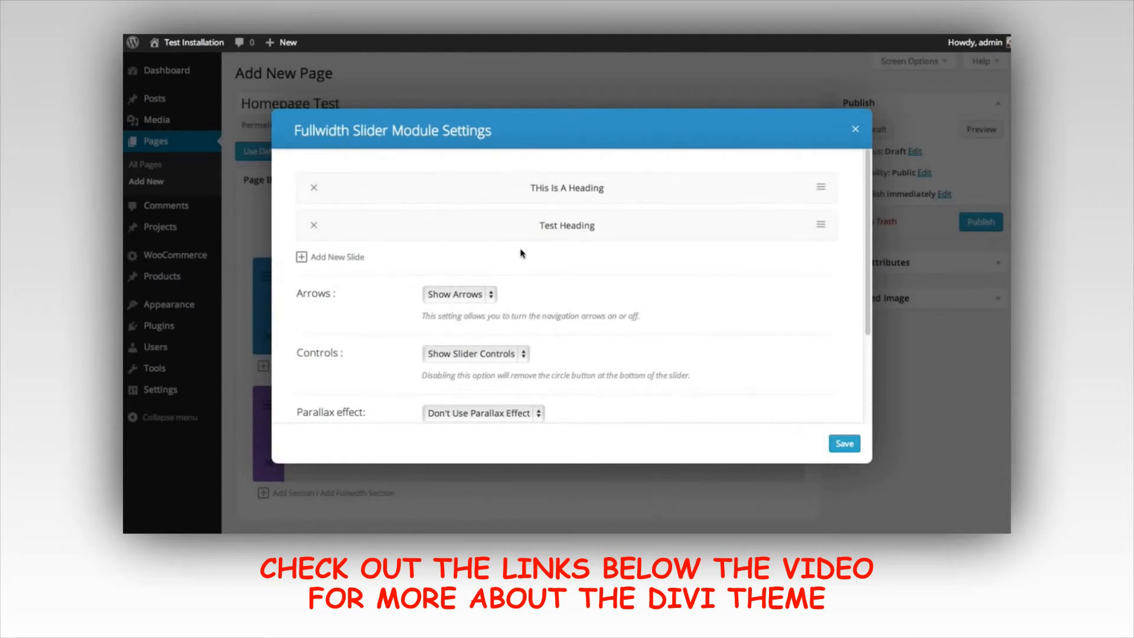
- Try out reordering the two slides and review the settings of the "THis Is A Heading" slide
left_click_drag(468, 186, 469, 228)
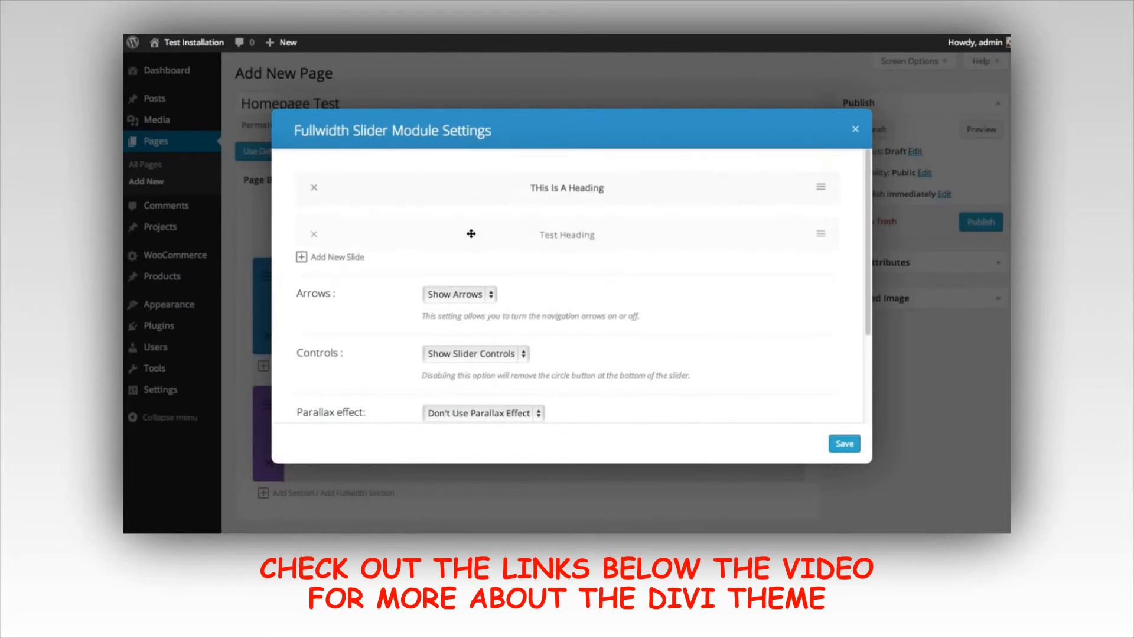
left_click(821, 189)
scroll(826, 207, "down", 5)
scroll(832, 220, "down", 5)
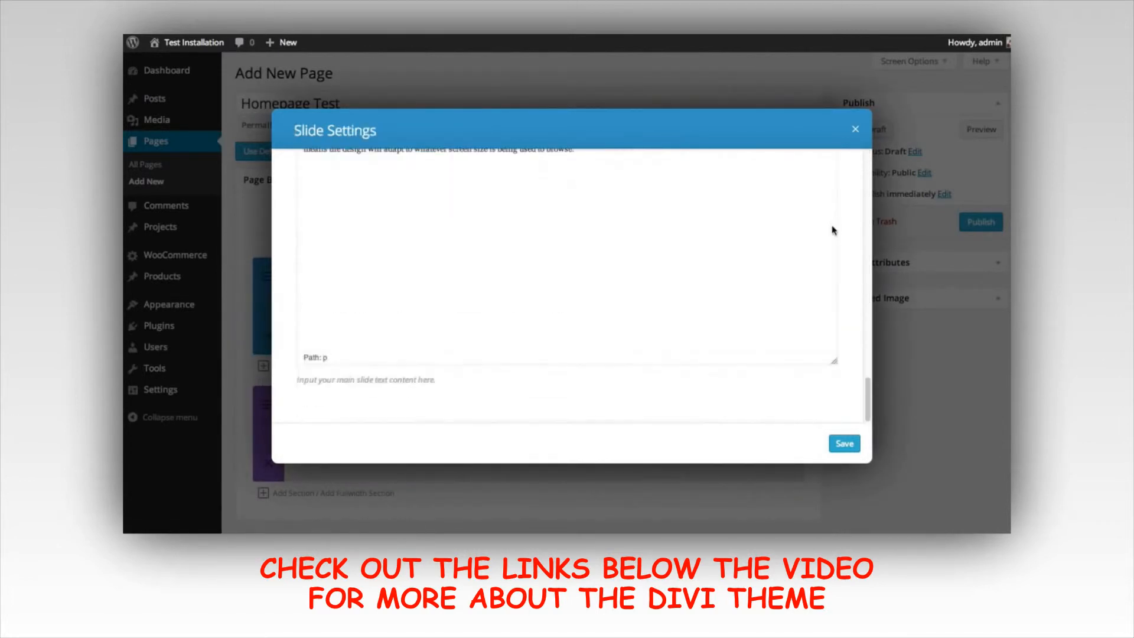
- Save the slide and the fullwidth slider module, and move the fullwidth section above the standard section
left_click(844, 443)
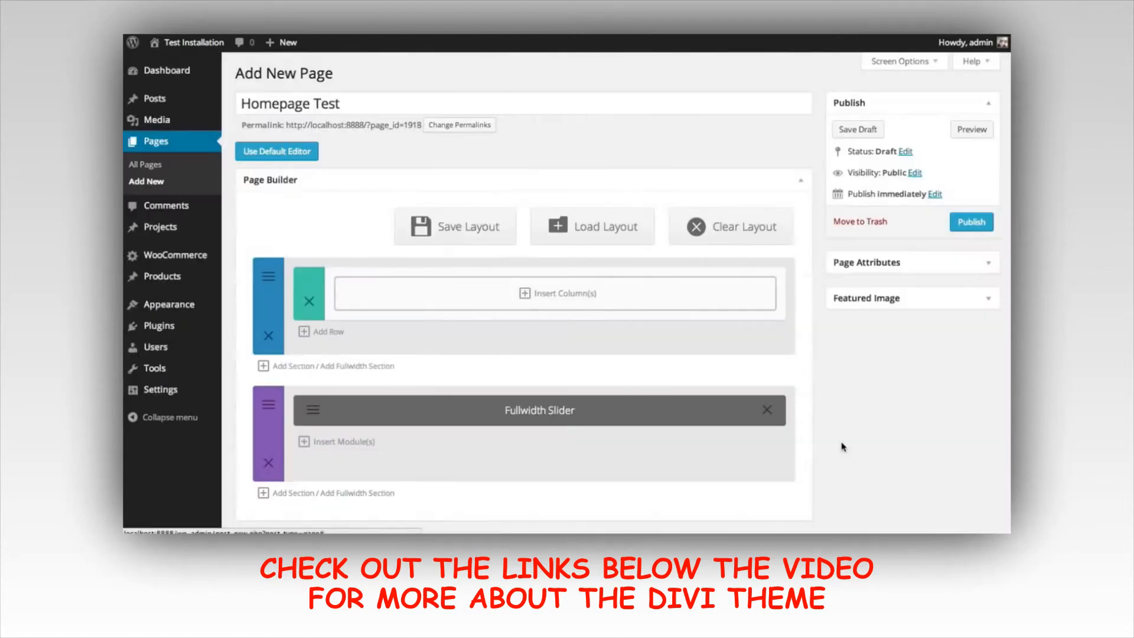
left_click(845, 444)
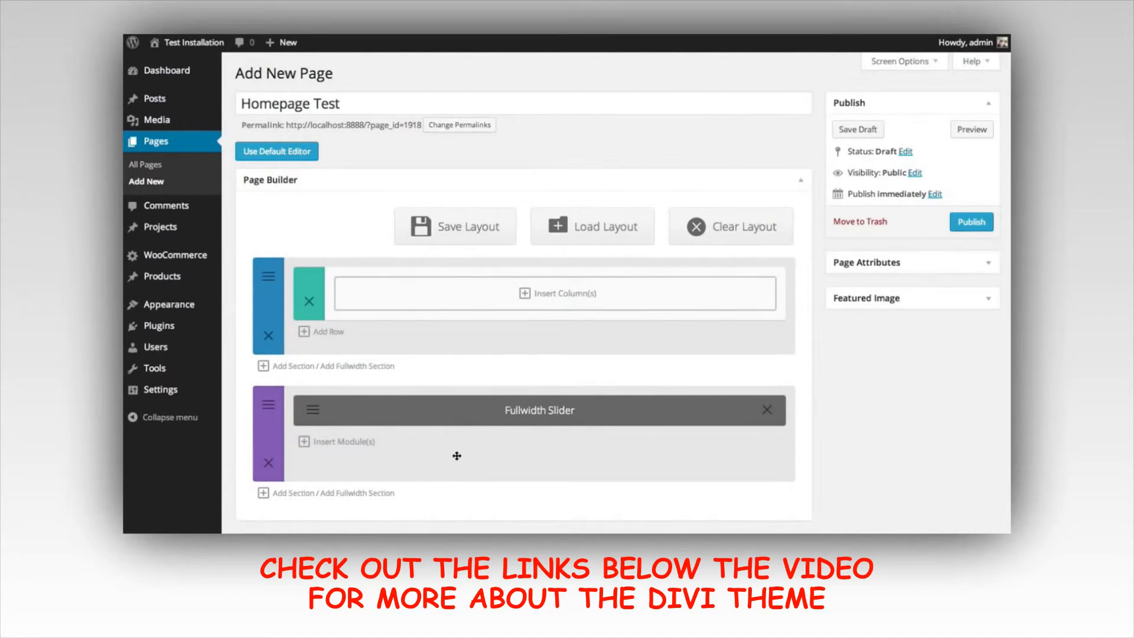
left_click_drag(450, 465, 446, 331)
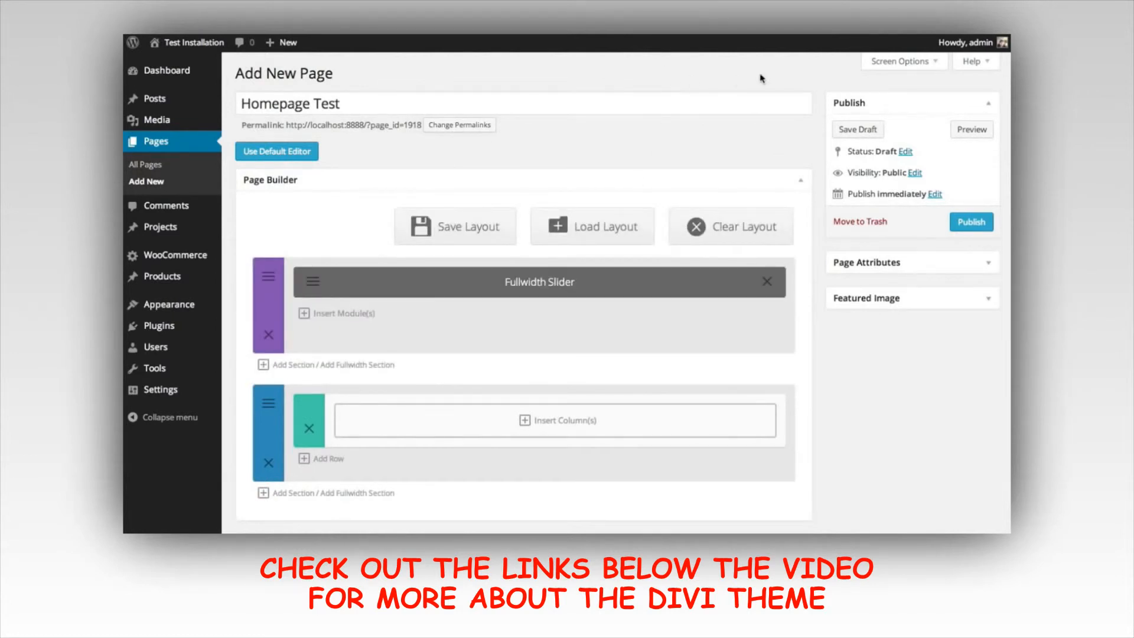
- Preview the page and examine both slides of the fullwidth slider and the page area below it
left_click(972, 129)
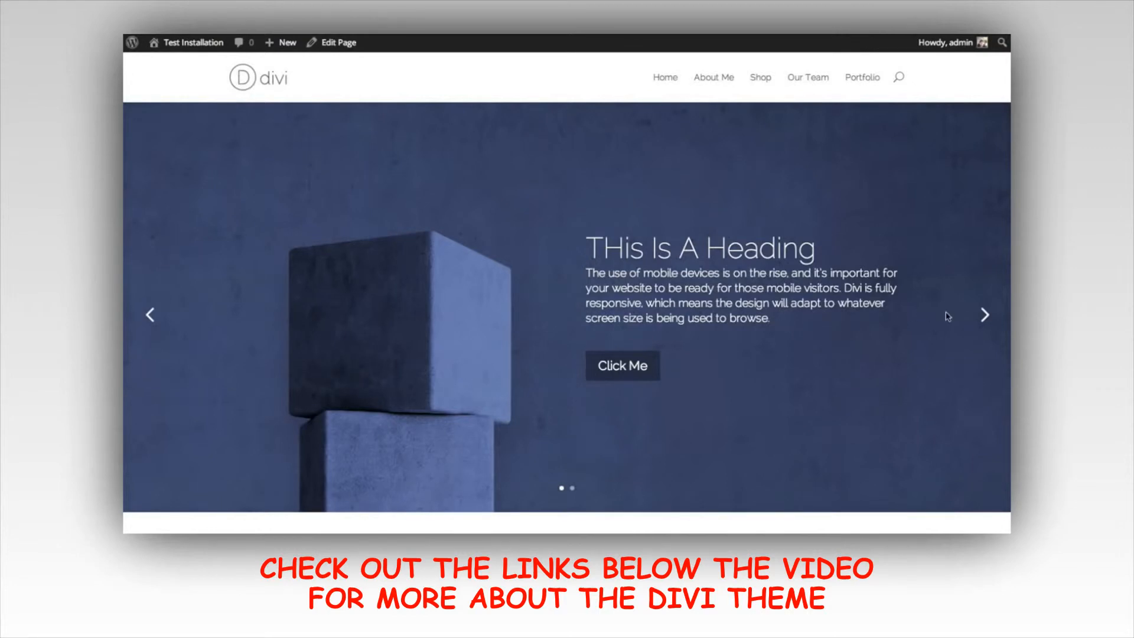
left_click(983, 316)
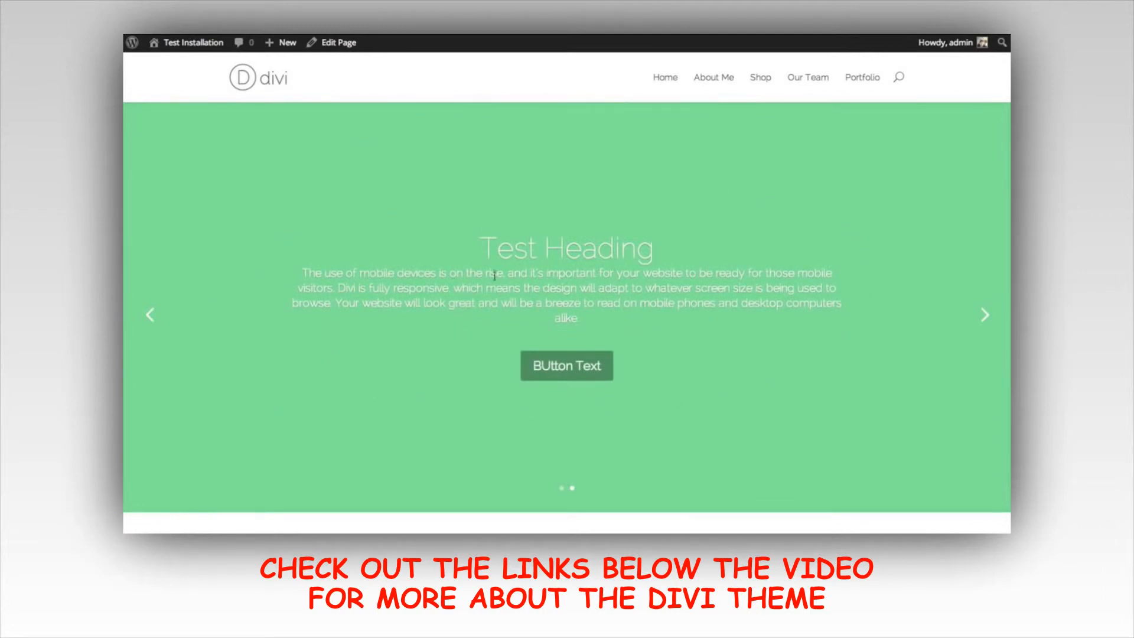
left_click(985, 314)
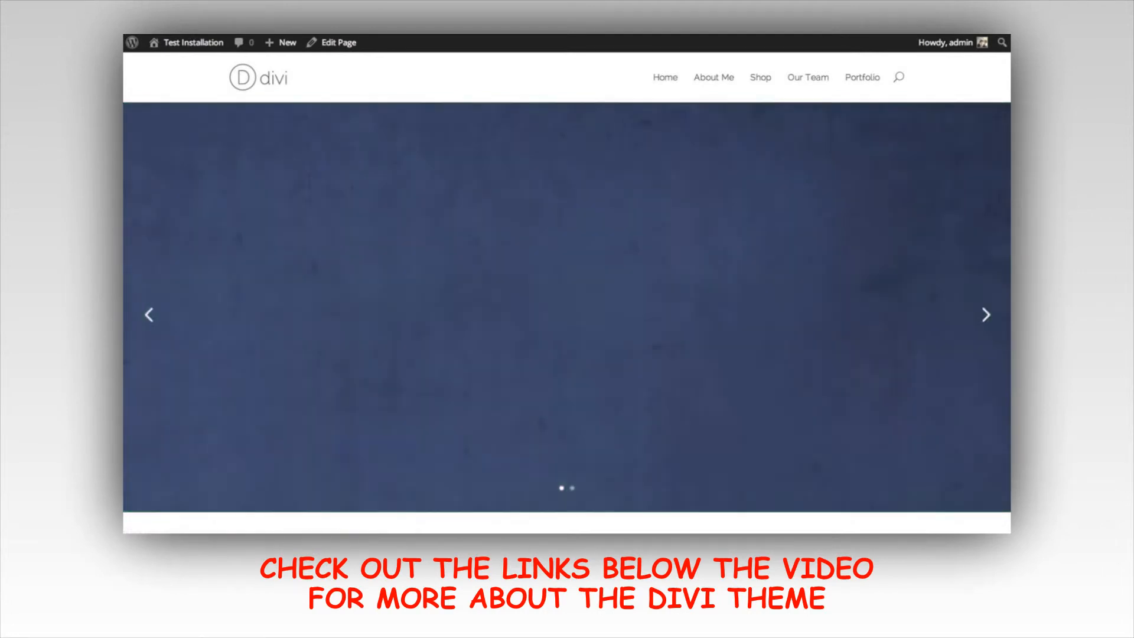
scroll(567, 295, "down", 5)
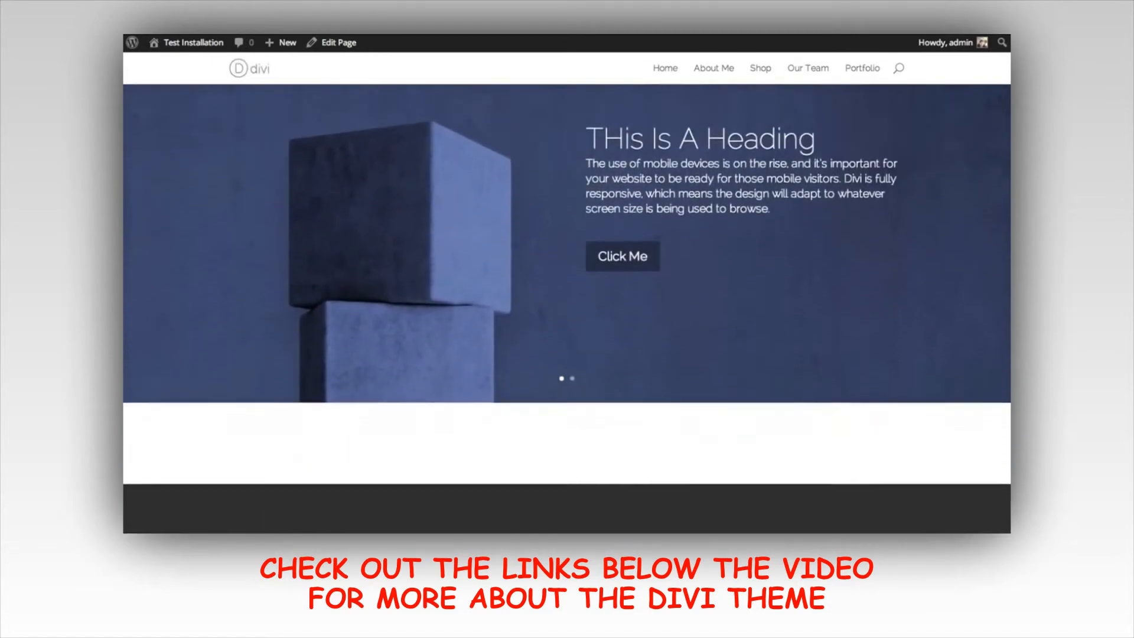
scroll(566, 295, "down", 2)
scroll(567, 295, "up", 8)
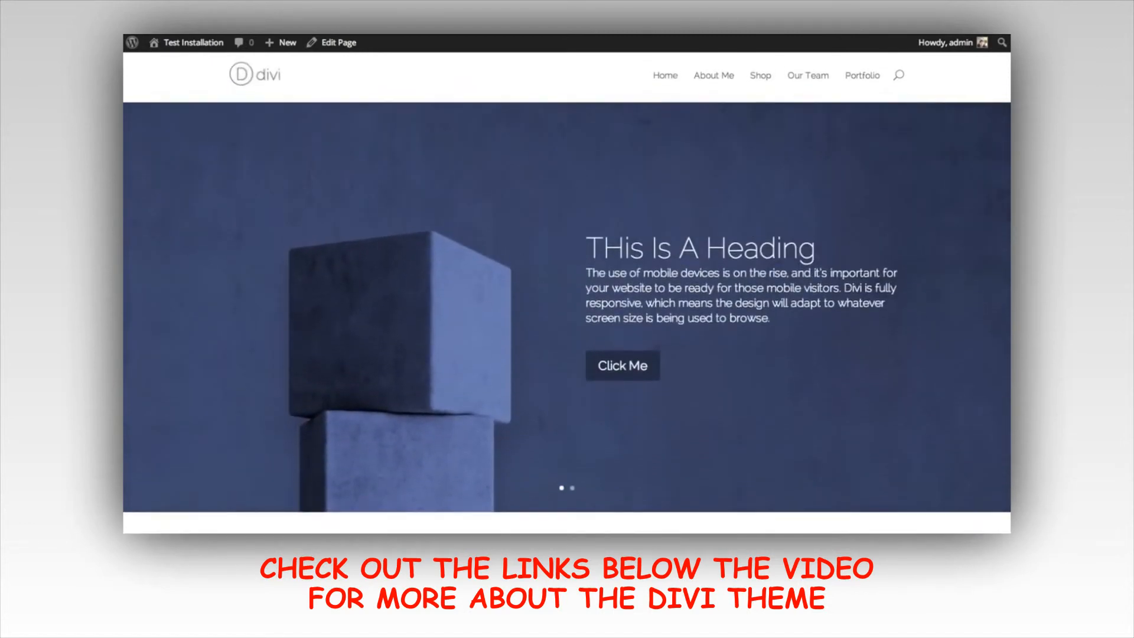
scroll(567, 296, "down", 3)
scroll(566, 295, "up", 4)
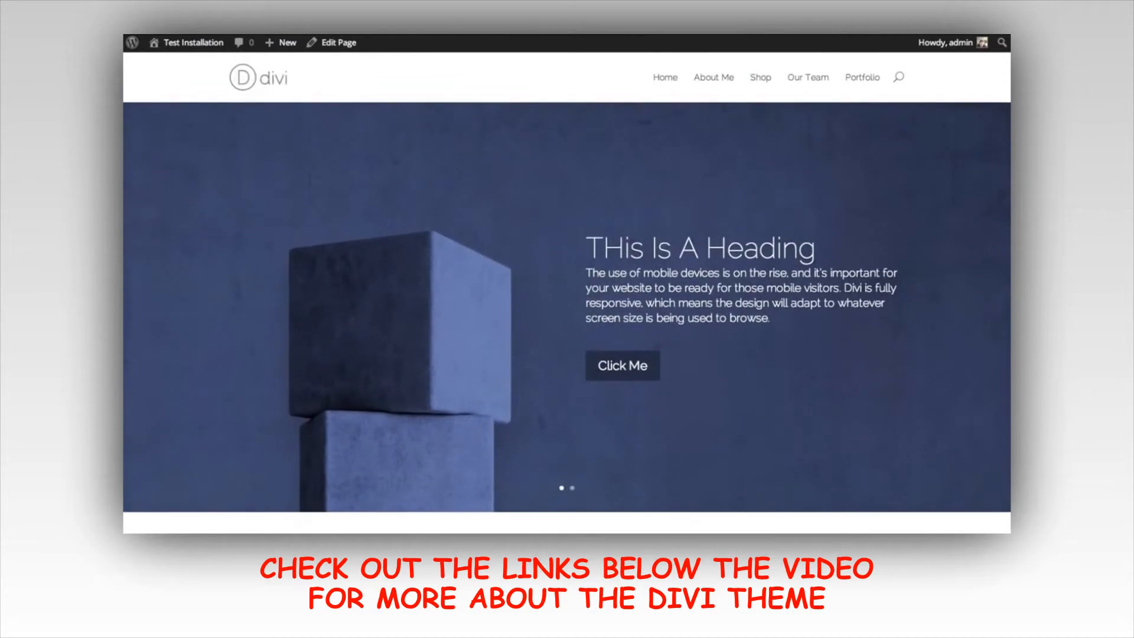
scroll(566, 296, "down", 1)
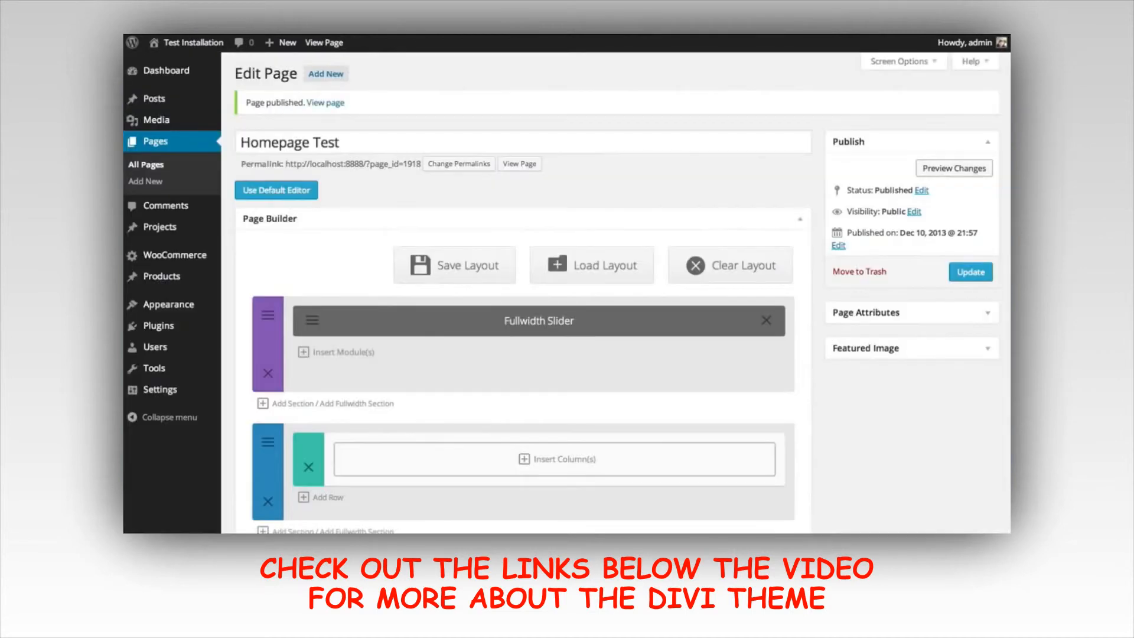
- Insert a layout of four 1/4 columns into the empty row of the standard section
scroll(223, 264, "down", 2)
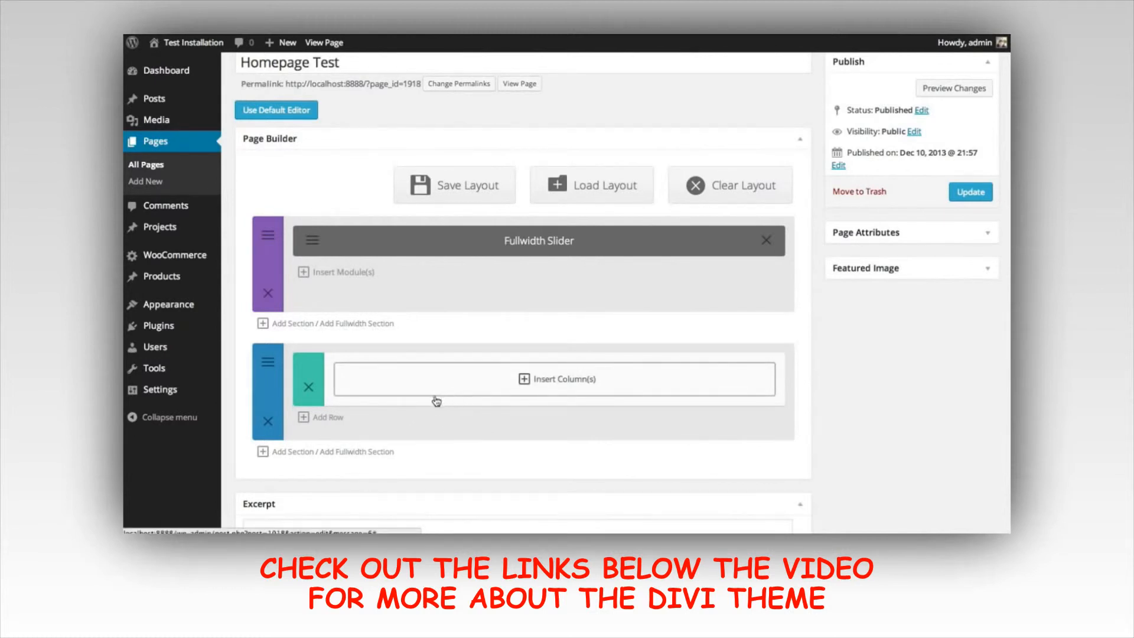
left_click(538, 387)
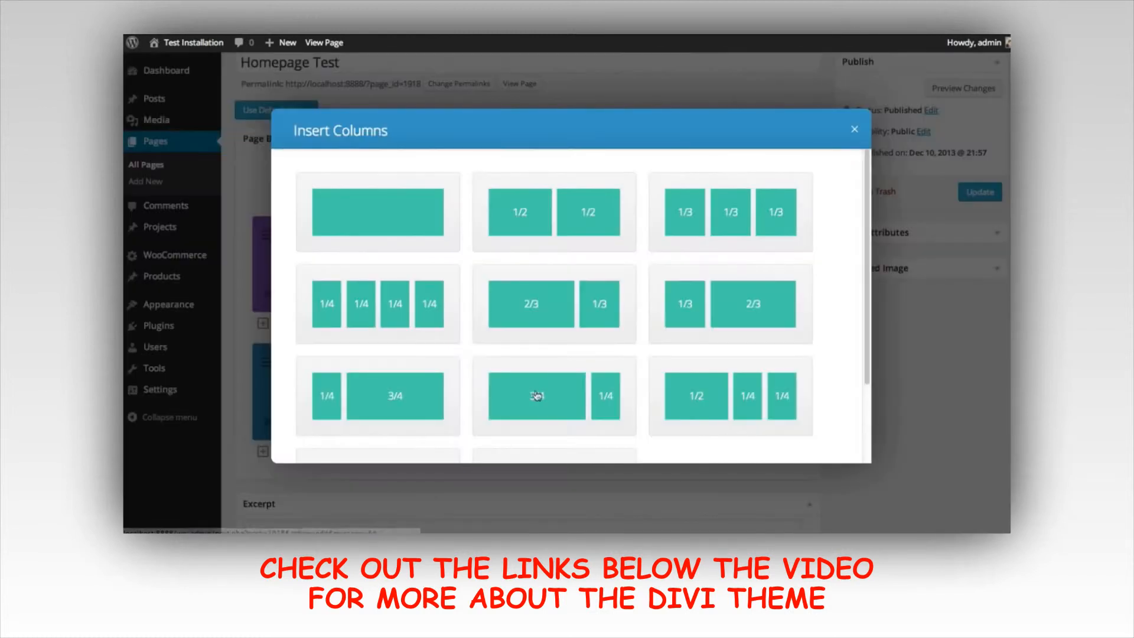
left_click(379, 312)
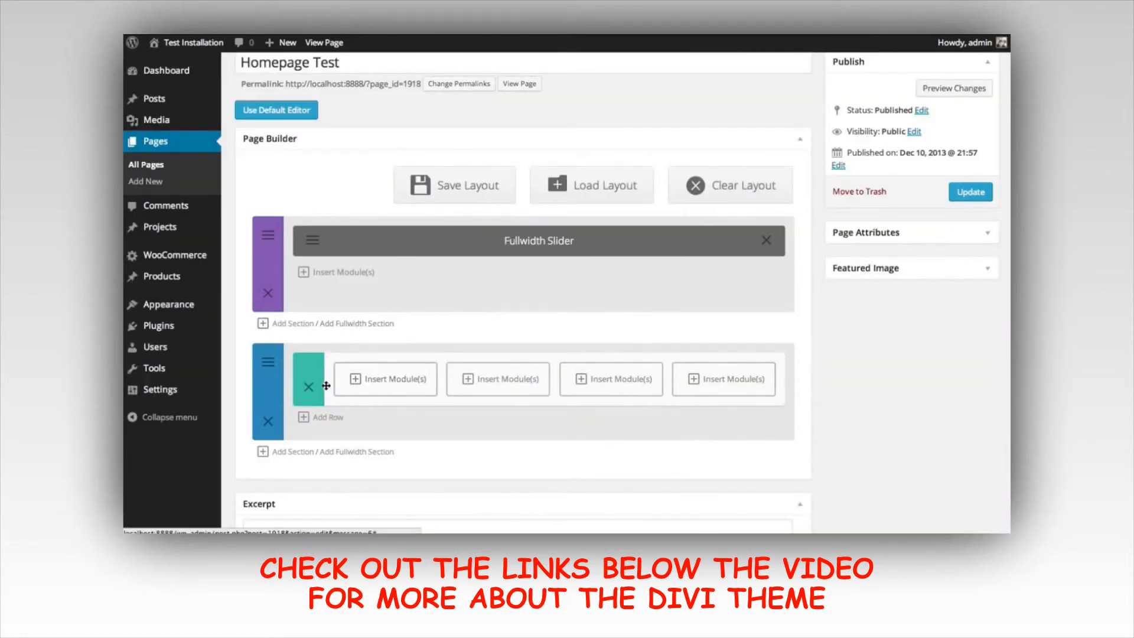
- Insert a Blurb module in the first quarter column, title it "Heading" and set the blue cloud icon as its image
left_click(381, 385)
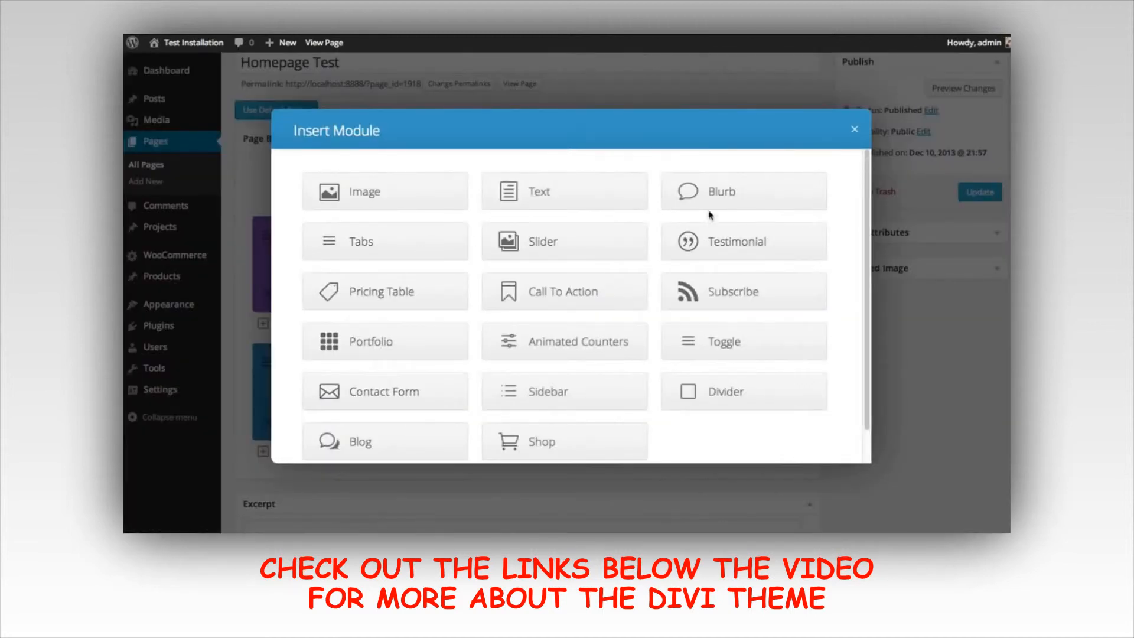
left_click(719, 192)
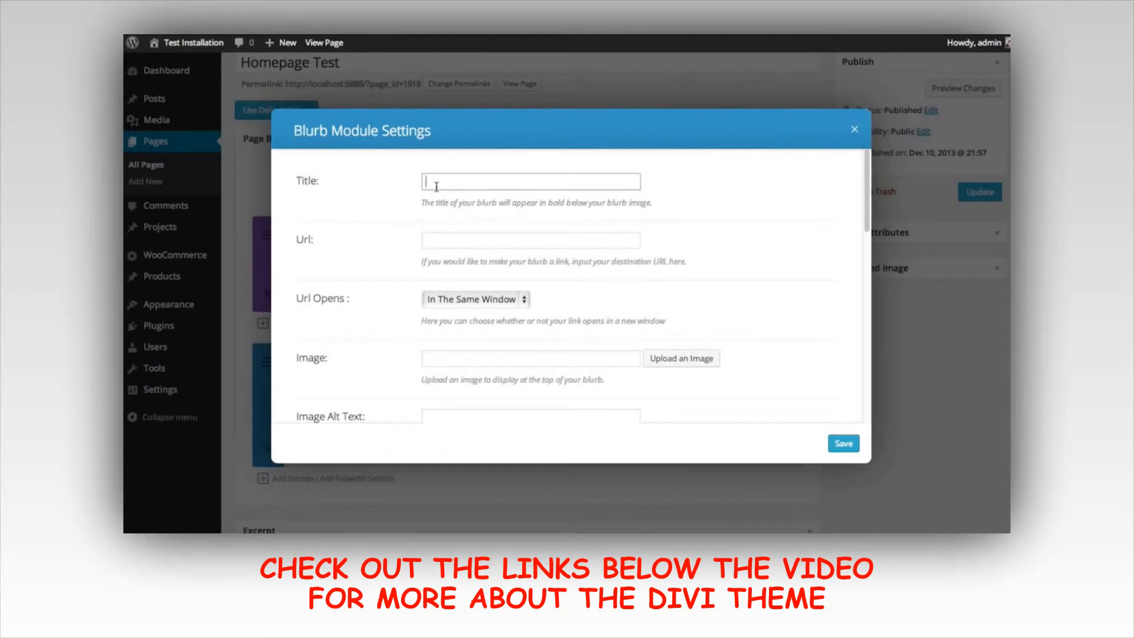
left_click(502, 240)
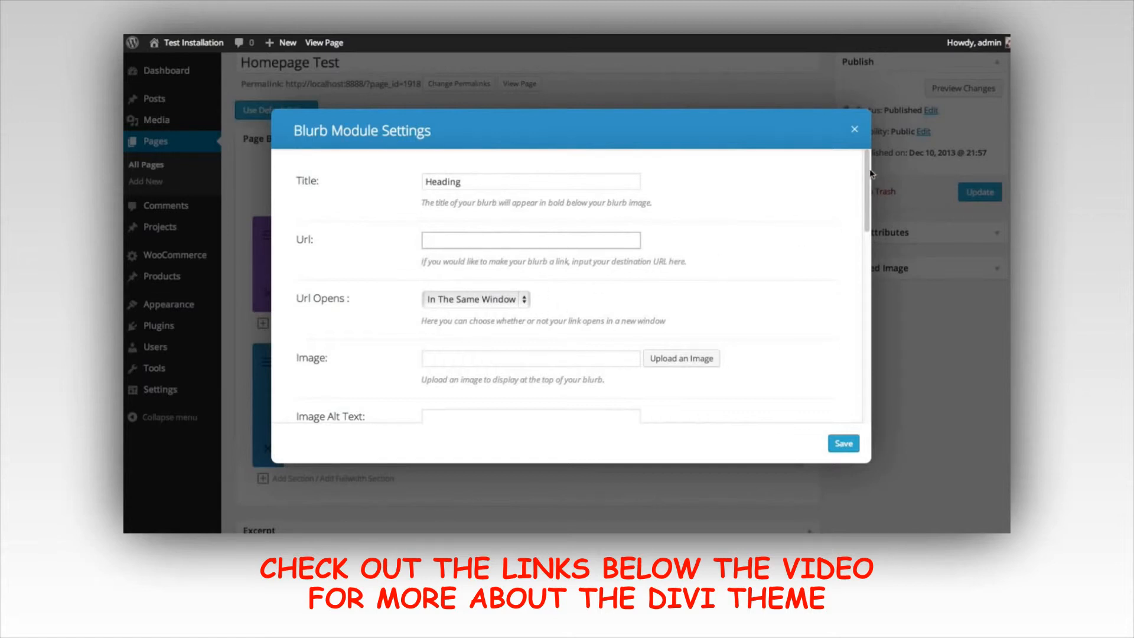
scroll(869, 172, "down", 3)
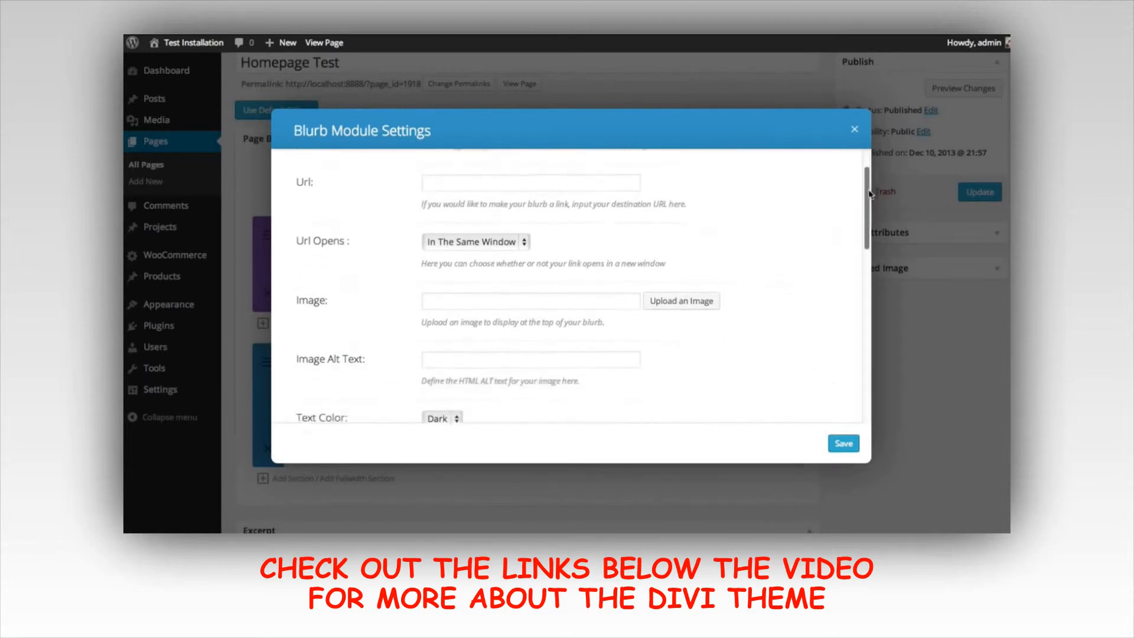
left_click(676, 287)
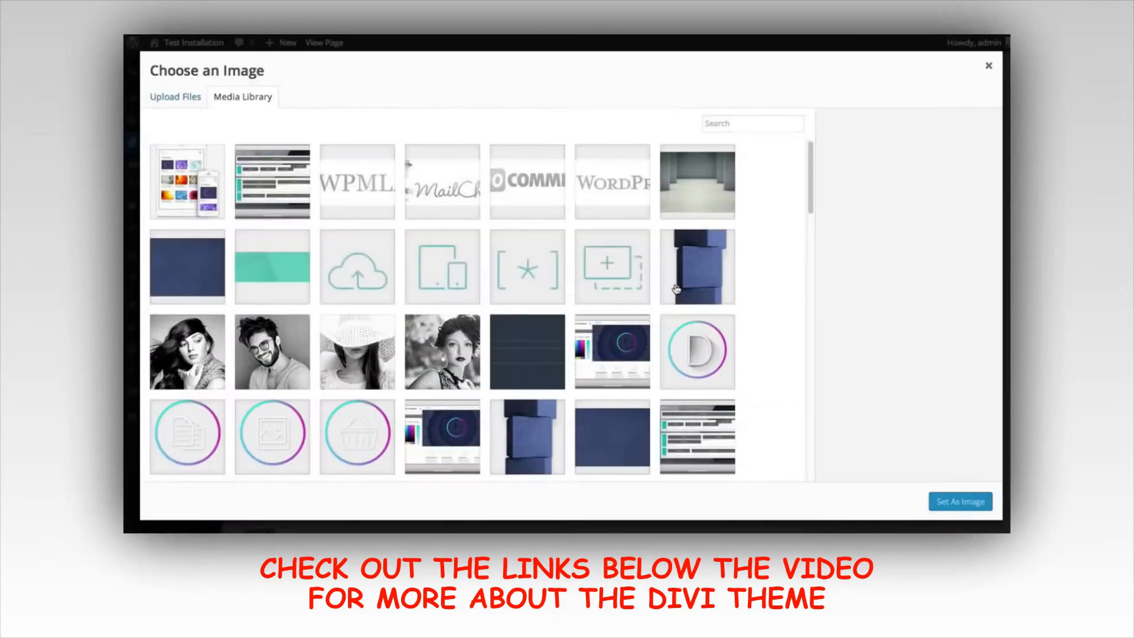
left_click(357, 269)
left_click(960, 502)
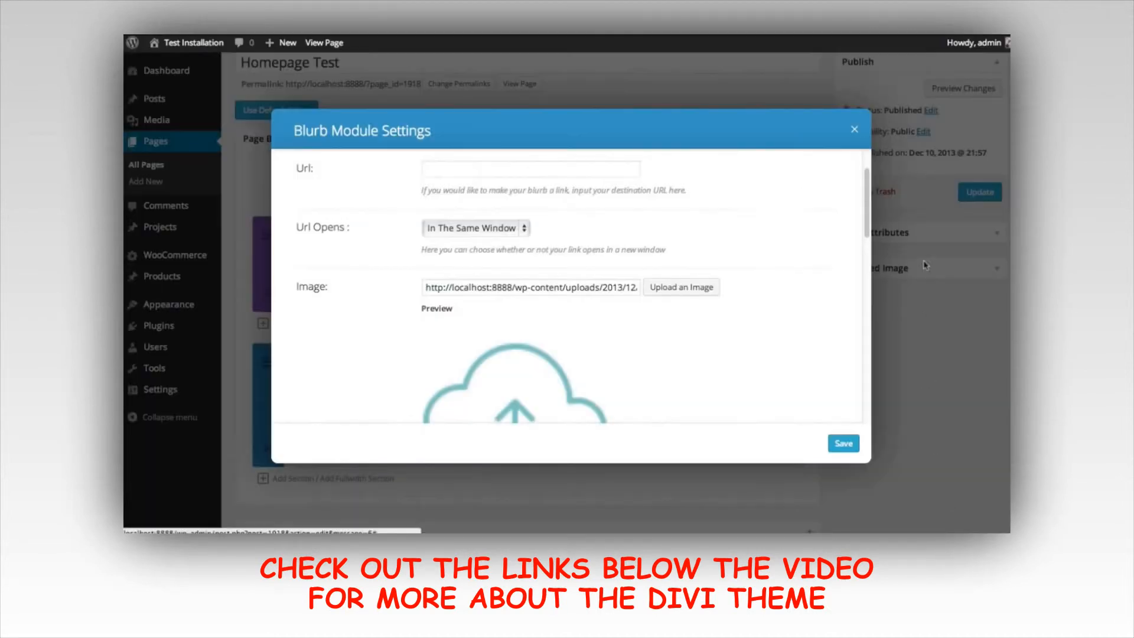
- Paste the "Divi's layout has been designed with mobile devices in mind" paragraph as the blurb's content and save the module
scroll(868, 194, "down", 5)
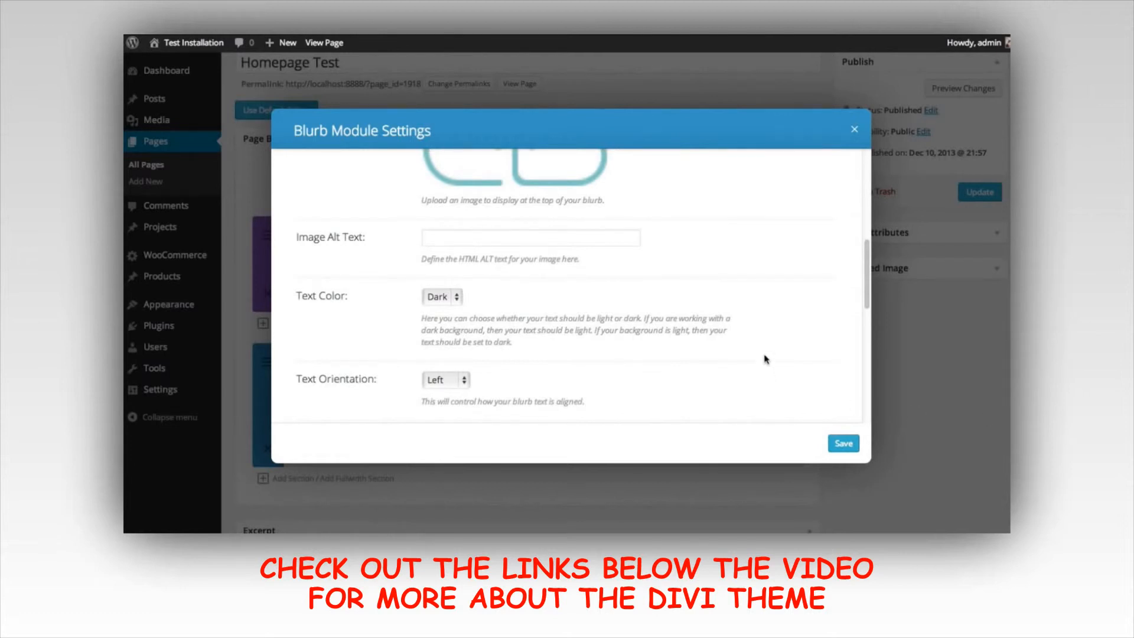
scroll(551, 387, "down", 3)
key("ctrl+v")
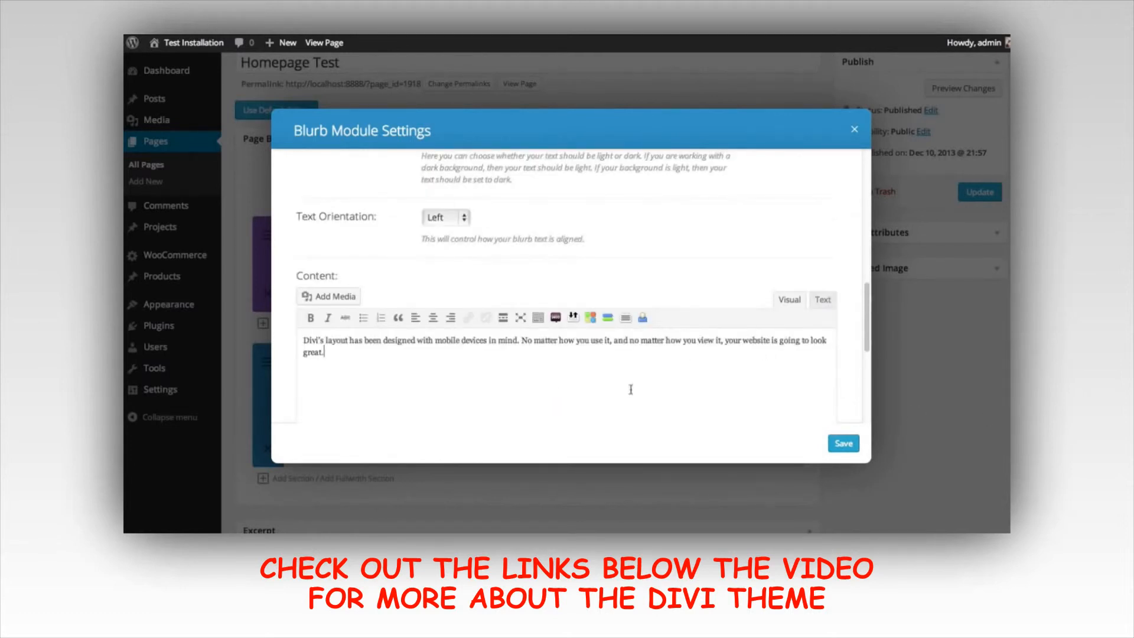
left_click(843, 442)
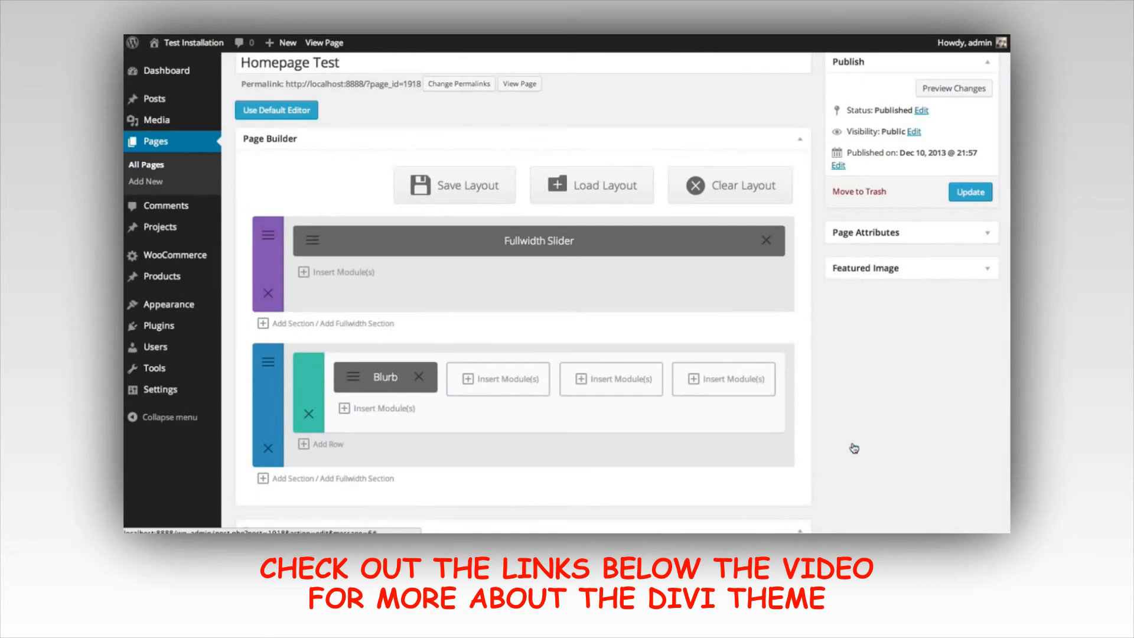
- Add a Blurb titled "Heading" to the second column with image blurb-3-icon-blue.png and the "Divi's layout has been designed with mobile devices" text, and save it
left_click(517, 386)
left_click(747, 189)
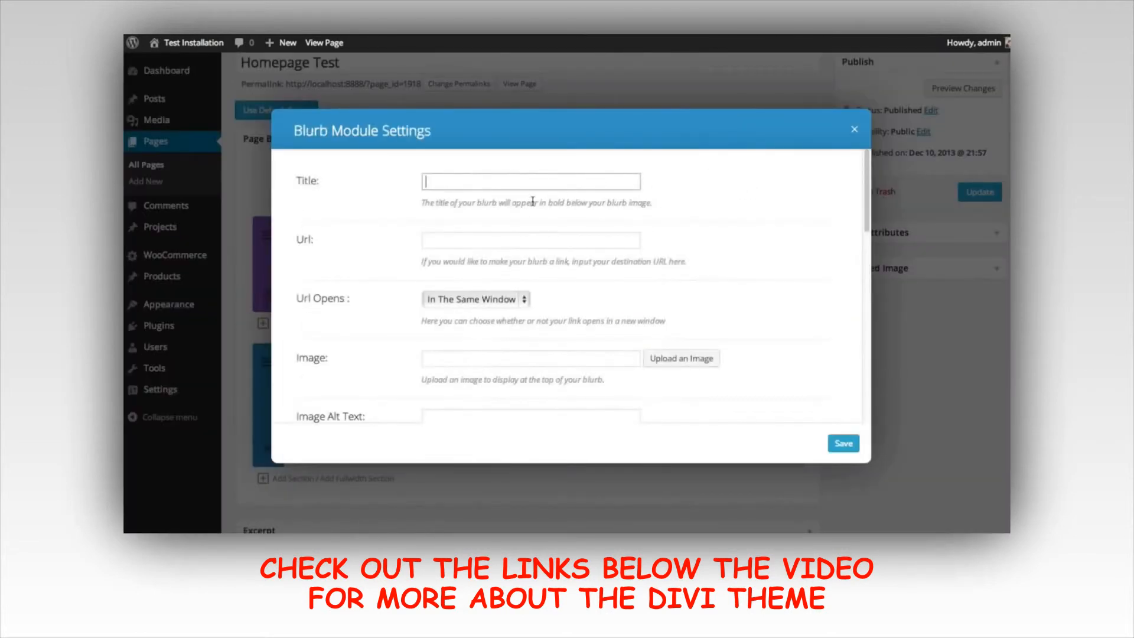
type("Heading")
left_click(679, 358)
left_click(442, 269)
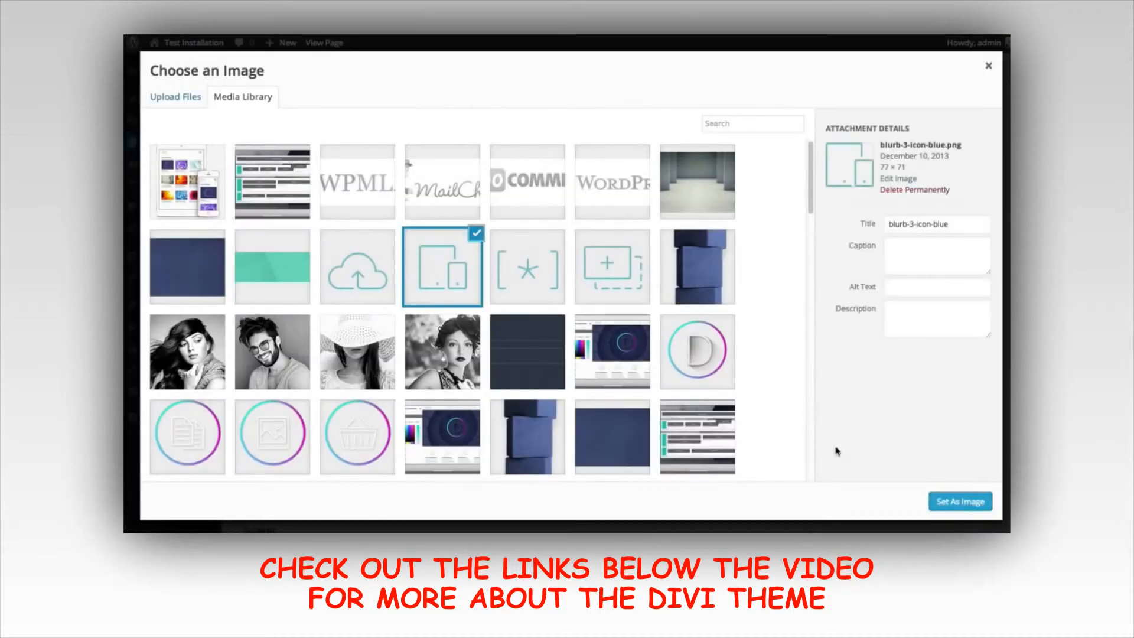
left_click(940, 505)
scroll(650, 387, "down", 10)
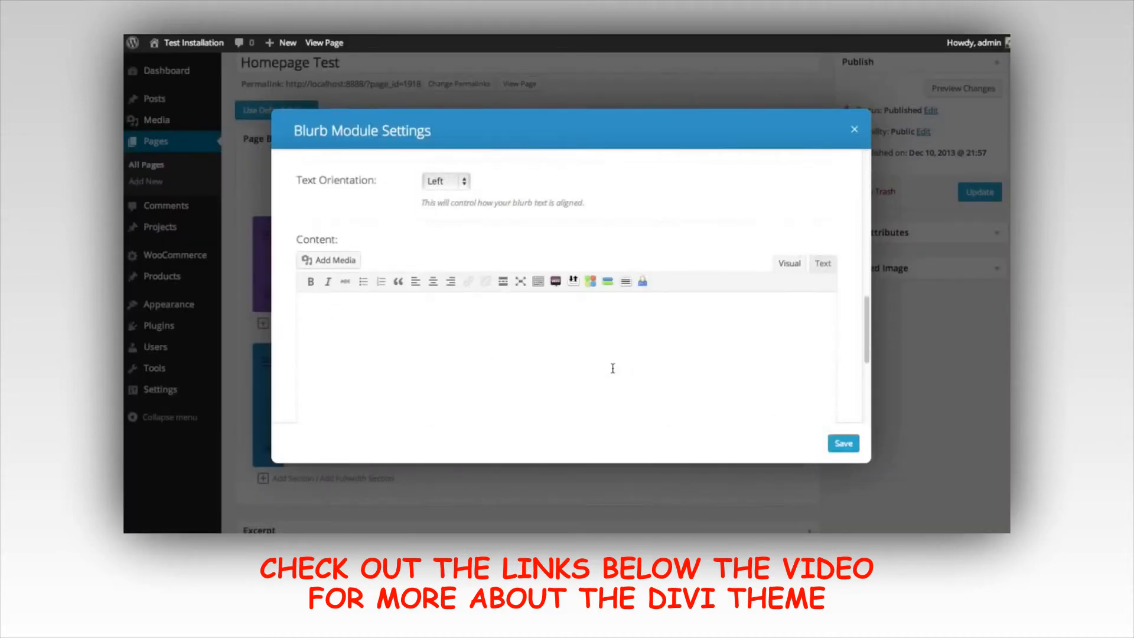
type("Divi's layout has been designed with mobile devices in mind. No matter how you use it, and no matter how you view it, your website is going to look great.")
left_click(844, 443)
- Add a Blurb titled "Heading" to the third column with image blurb-2-icon-blue.png and save it
left_click(627, 377)
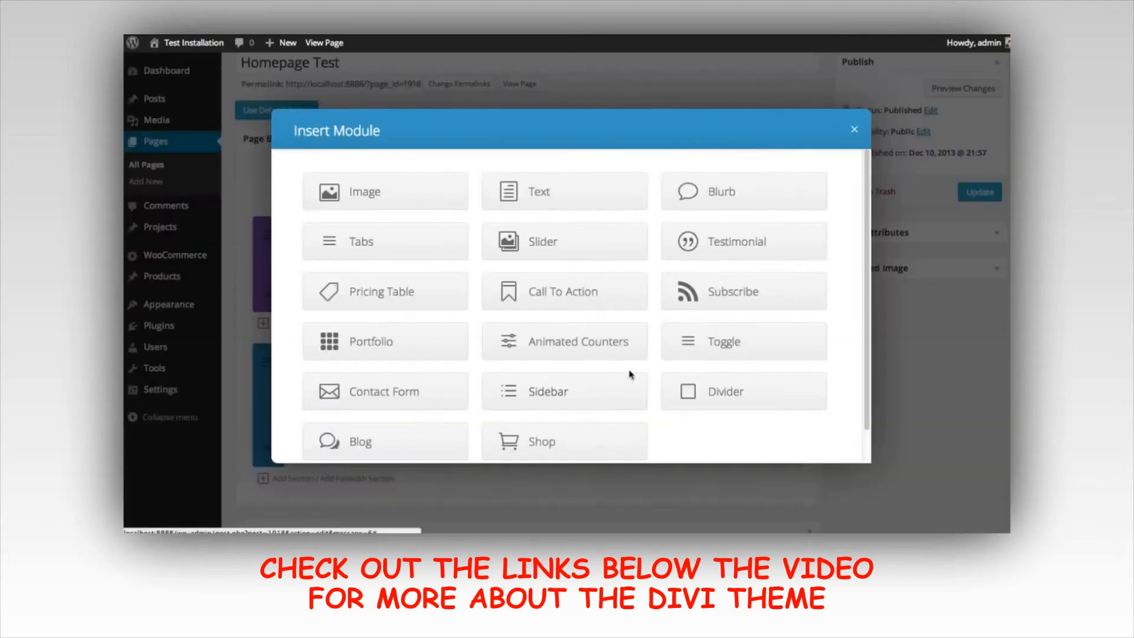
left_click(695, 201)
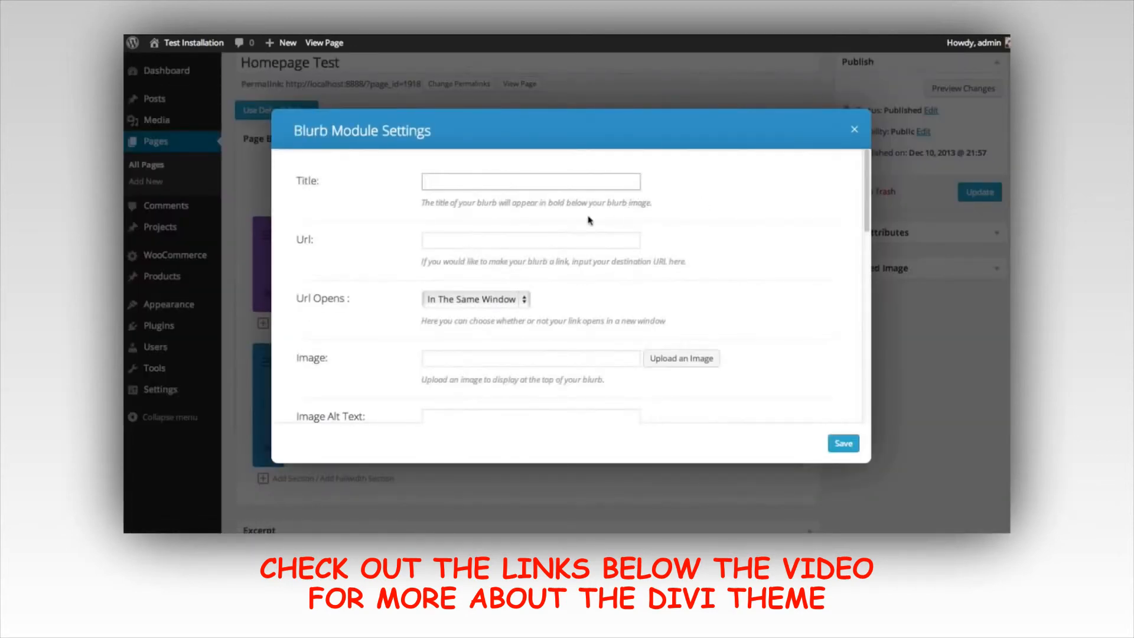
type("Heading")
left_click(702, 358)
left_click(543, 272)
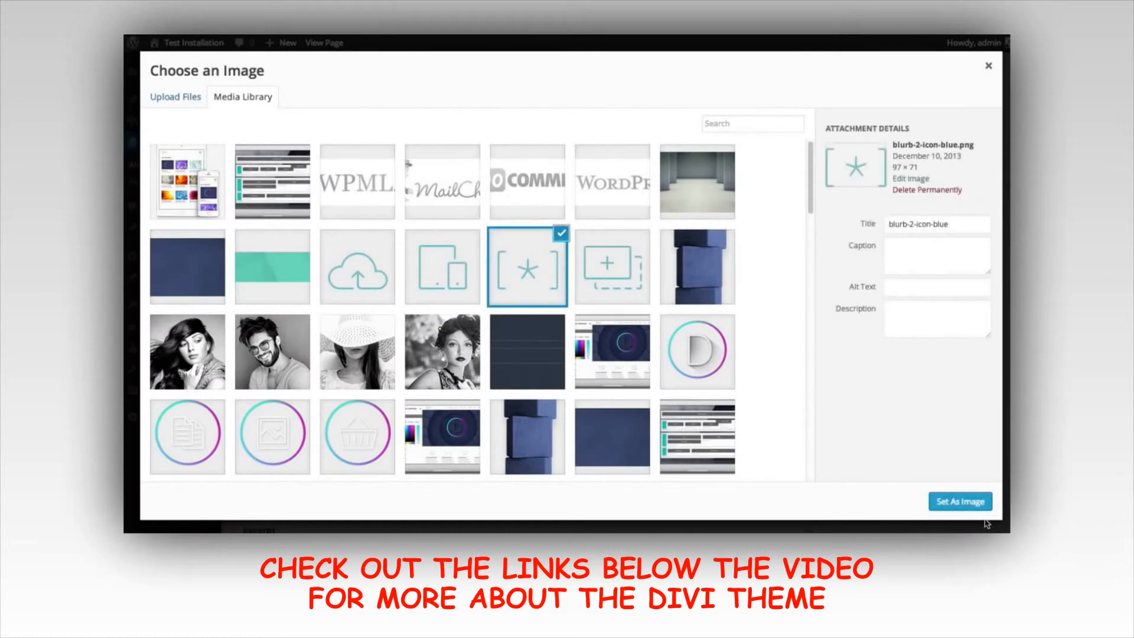
left_click(960, 501)
scroll(679, 360, "down", 10)
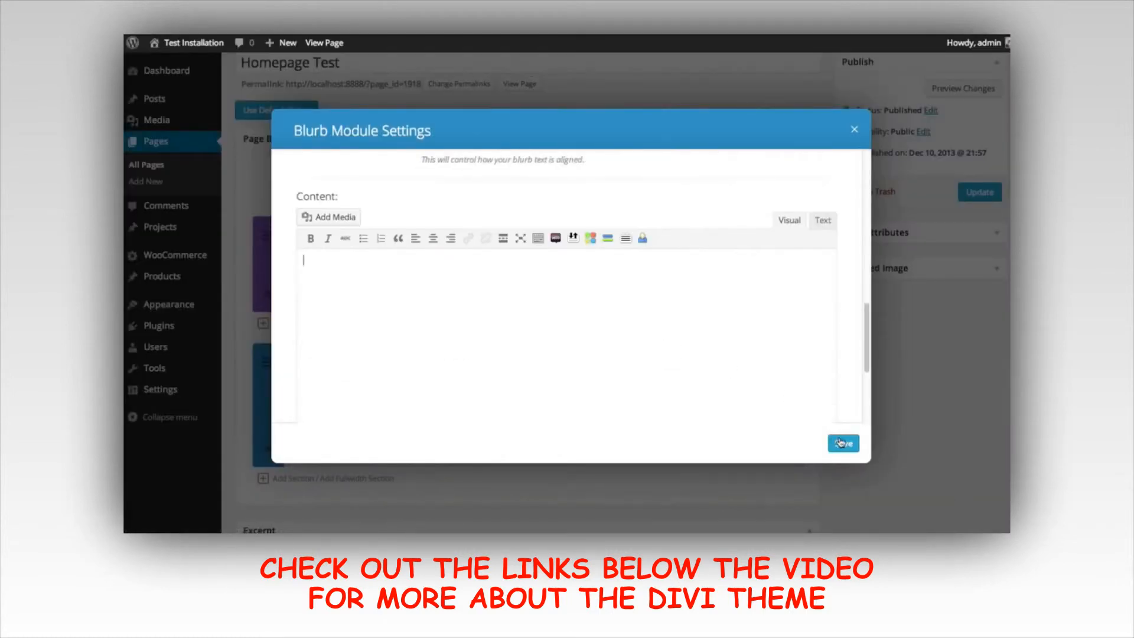
left_click(839, 441)
- Add a Blurb titled "Heading" to the fourth column, using the blue plus-sign window icon as its image, and save it
left_click(725, 381)
left_click(724, 208)
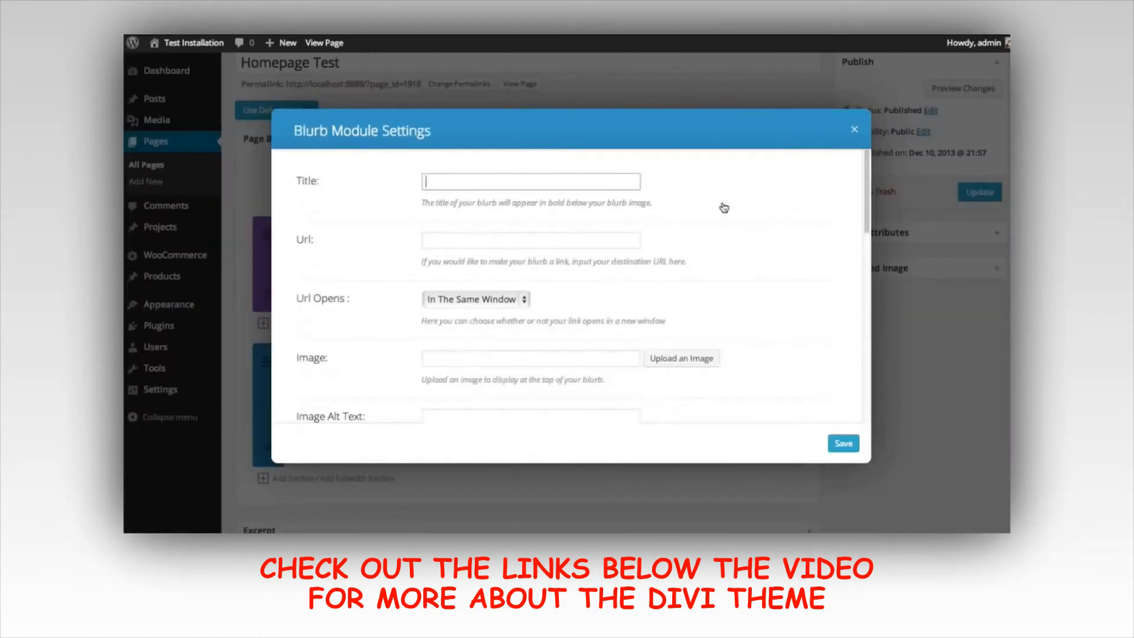
type("Heading")
scroll(629, 275, "down", 3)
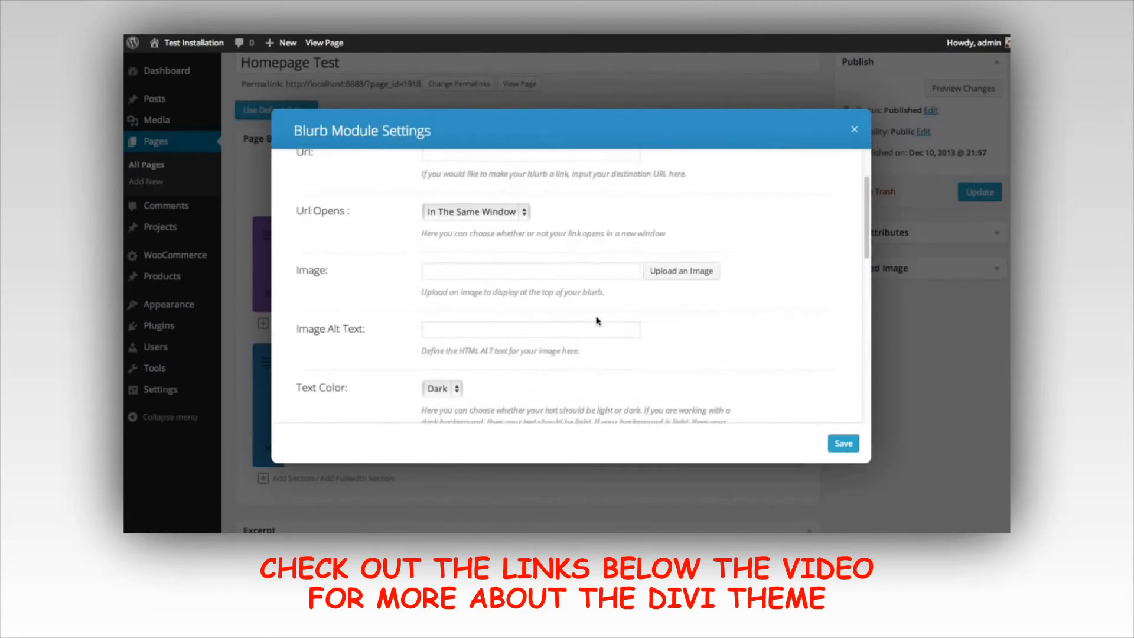
left_click(673, 273)
left_click(612, 260)
left_click(959, 430)
scroll(678, 380, "down", 10)
left_click(843, 443)
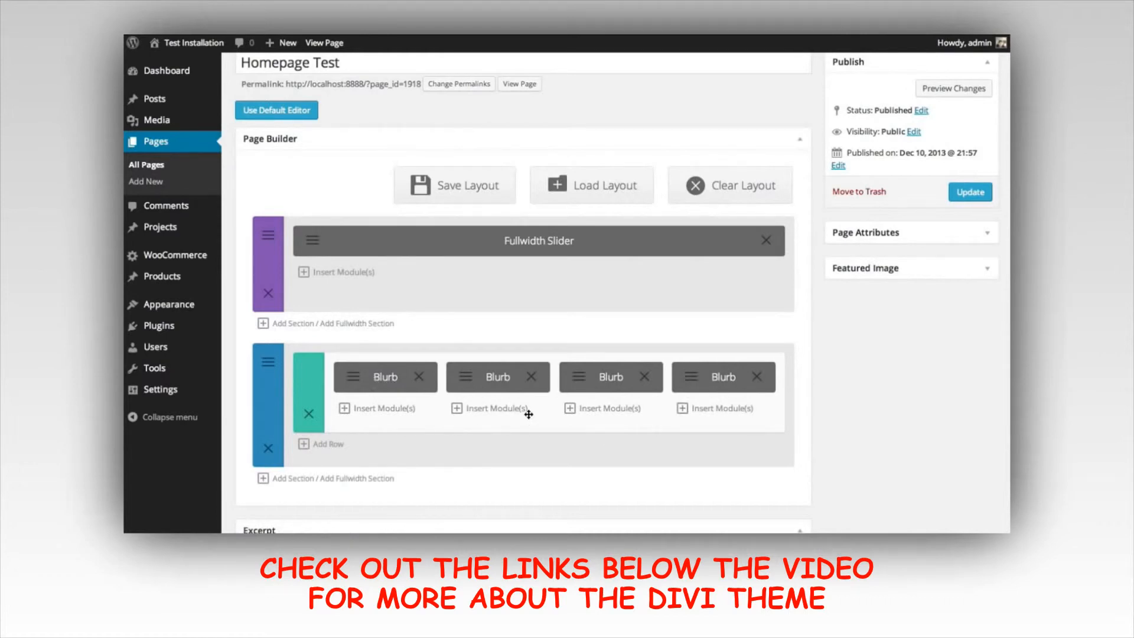
- Preview the page and examine the row of four blurbs below the fullwidth slider
scroll(838, 450, "up", 3)
left_click(947, 174)
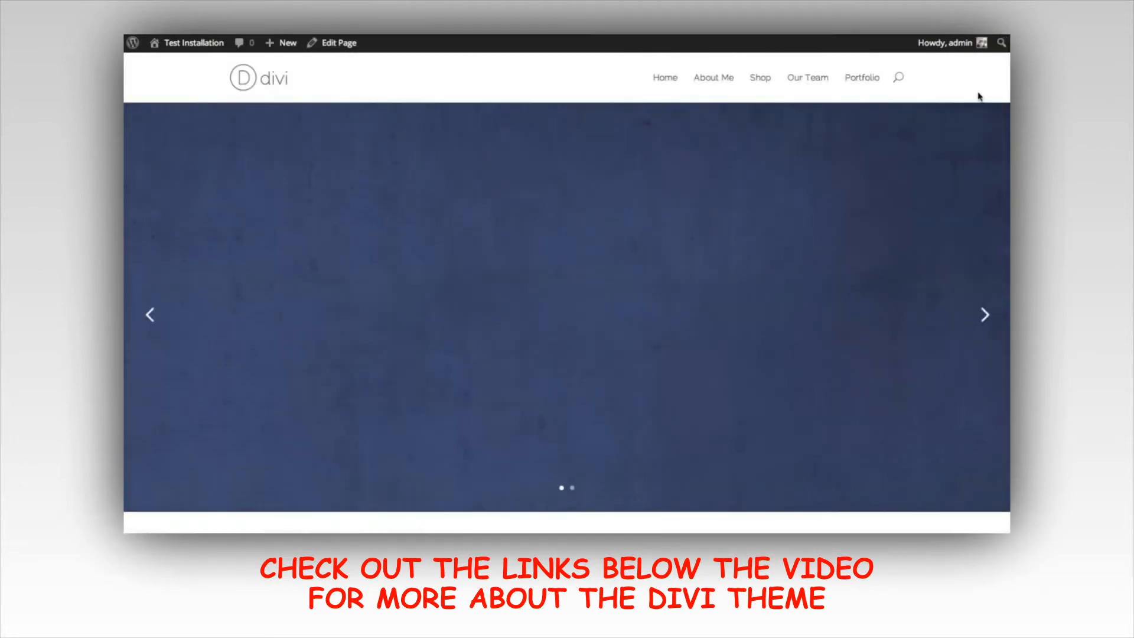
scroll(958, 97, "down", 3)
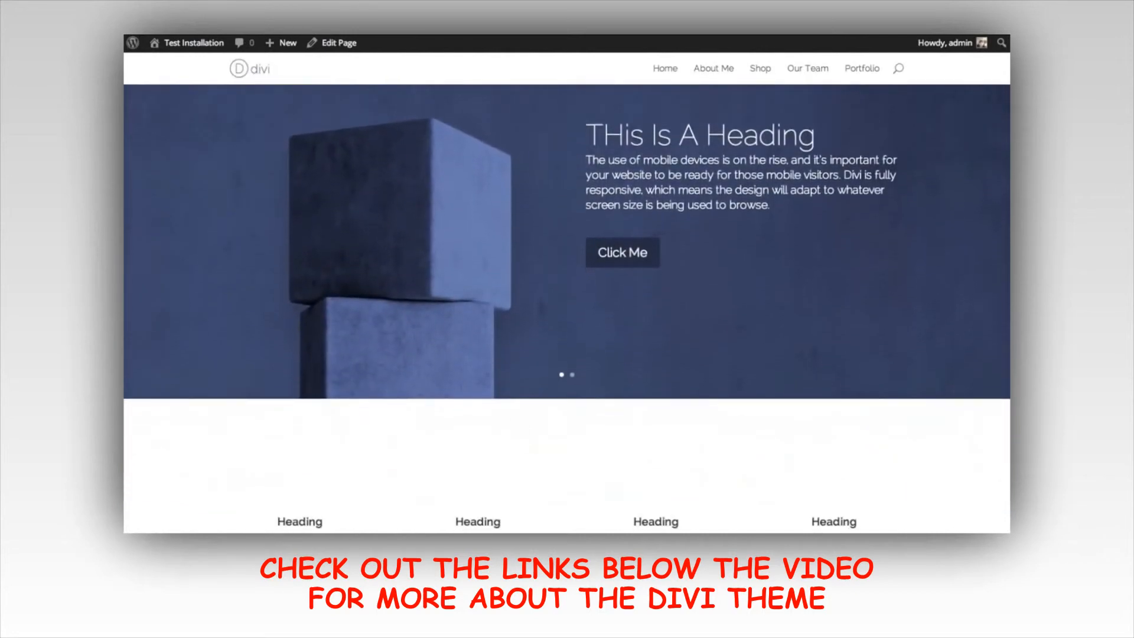
scroll(731, 352, "down", 3)
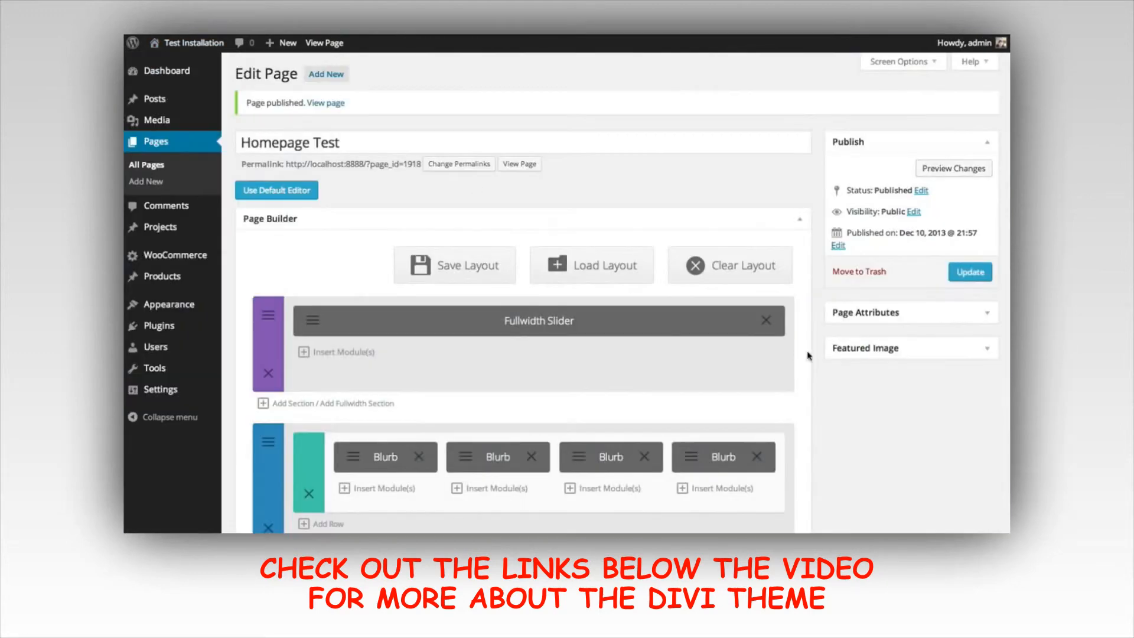
- Add a standard section below the blurb section and give its row a 2/3 + 1/3 column layout
scroll(867, 363, "down", 3)
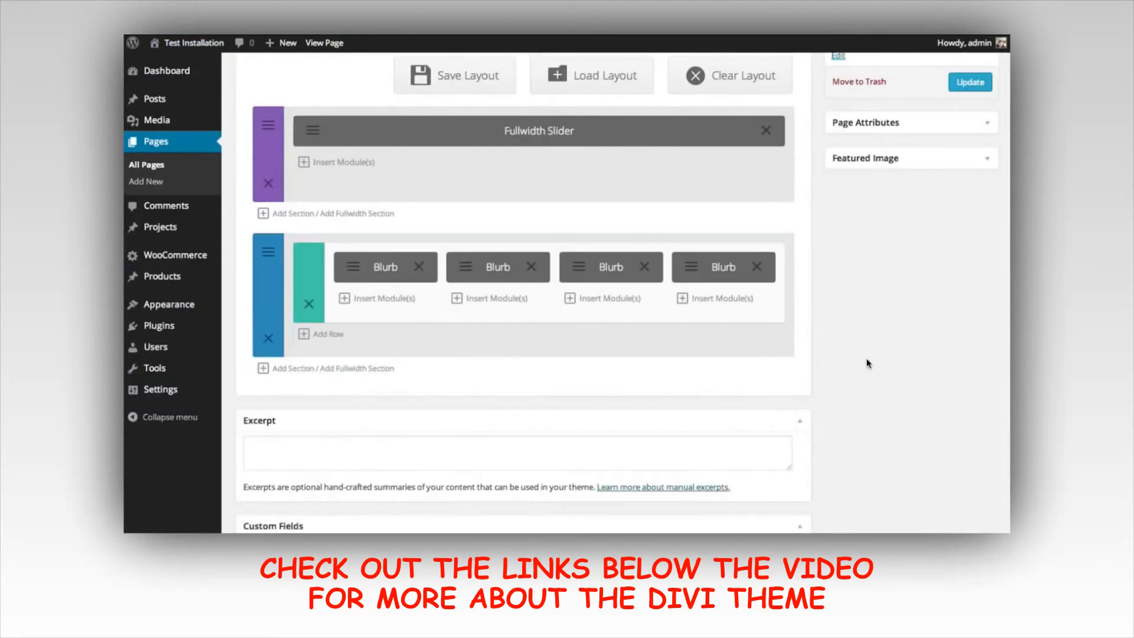
left_click(293, 368)
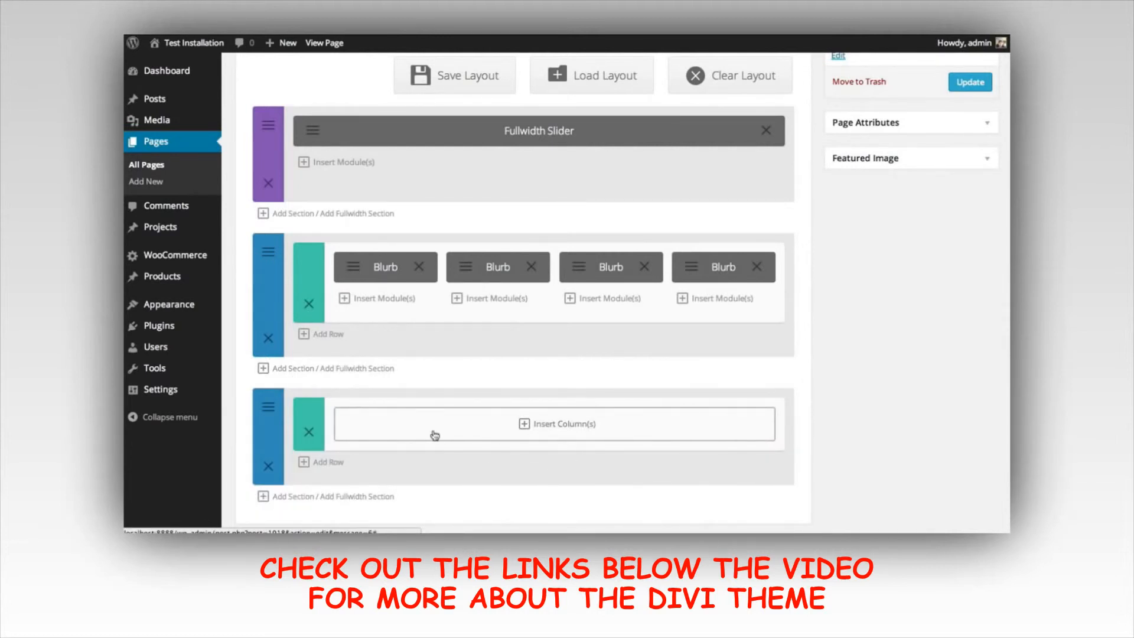
left_click(493, 434)
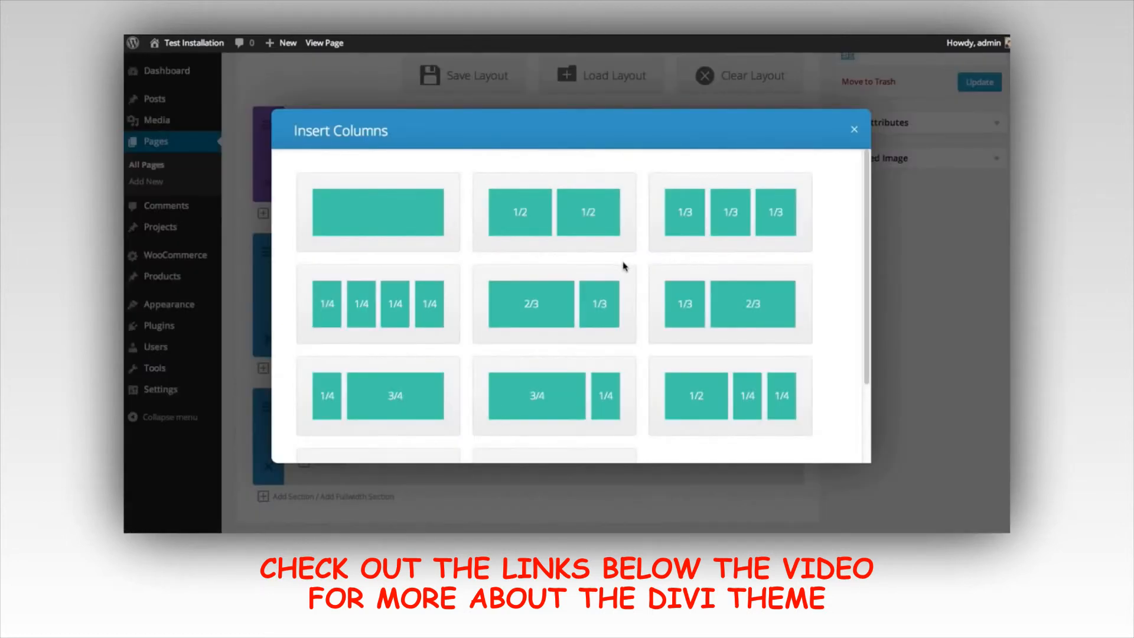
scroll(621, 264, "down", 2)
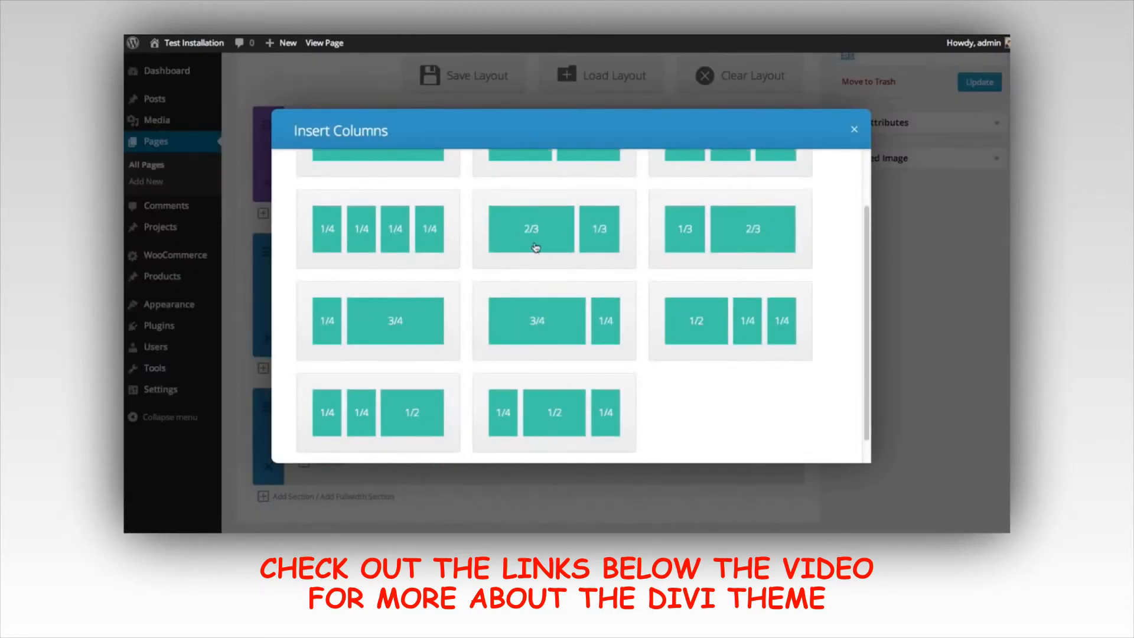
left_click(543, 230)
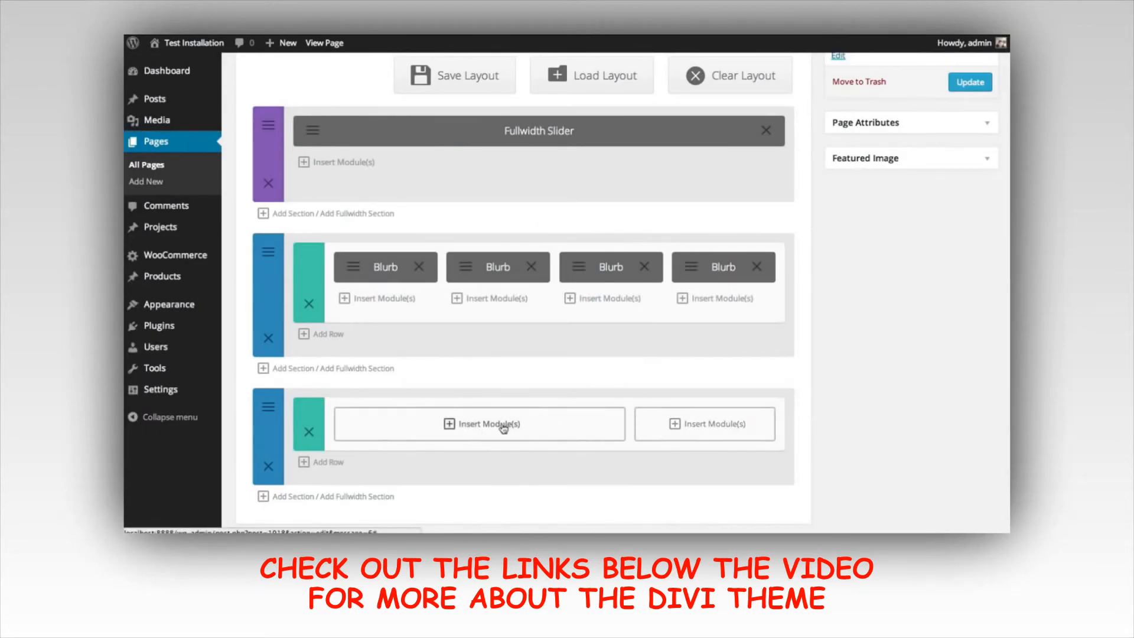
- Insert an Image module in the 2/3 column using responsive1.jpg from the media library, and save it
left_click(480, 430)
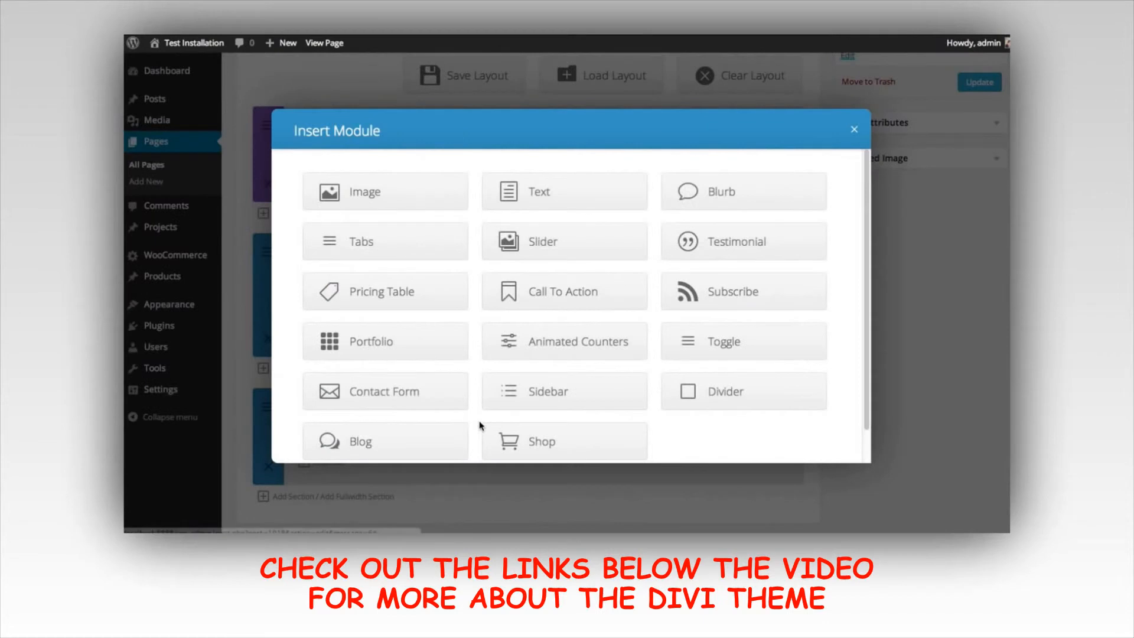
left_click(380, 191)
left_click(671, 187)
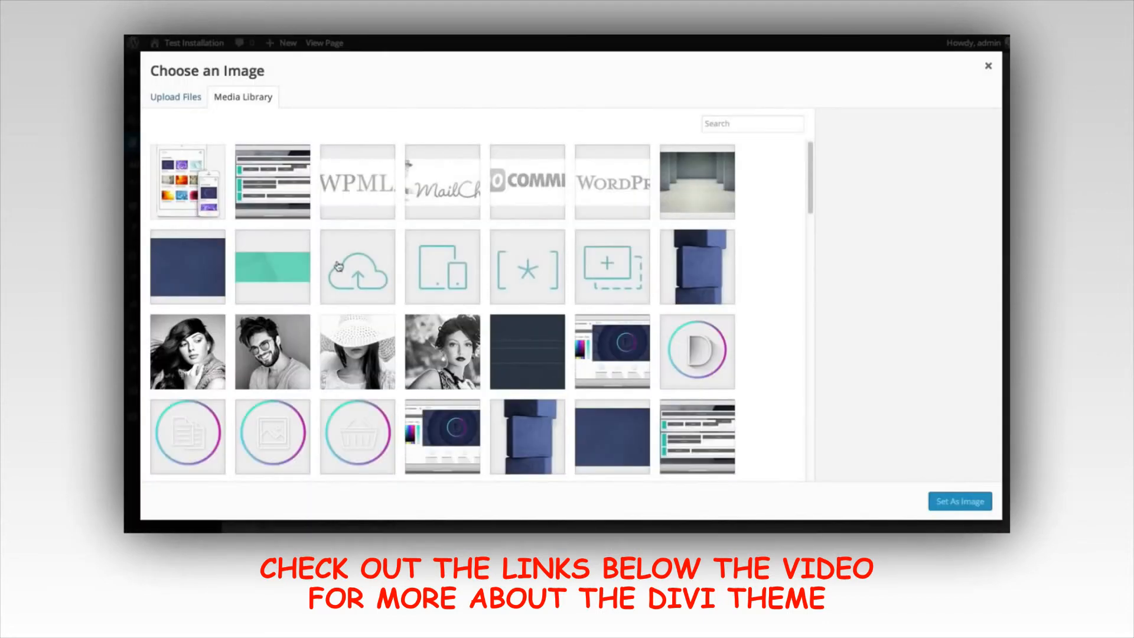
left_click(173, 172)
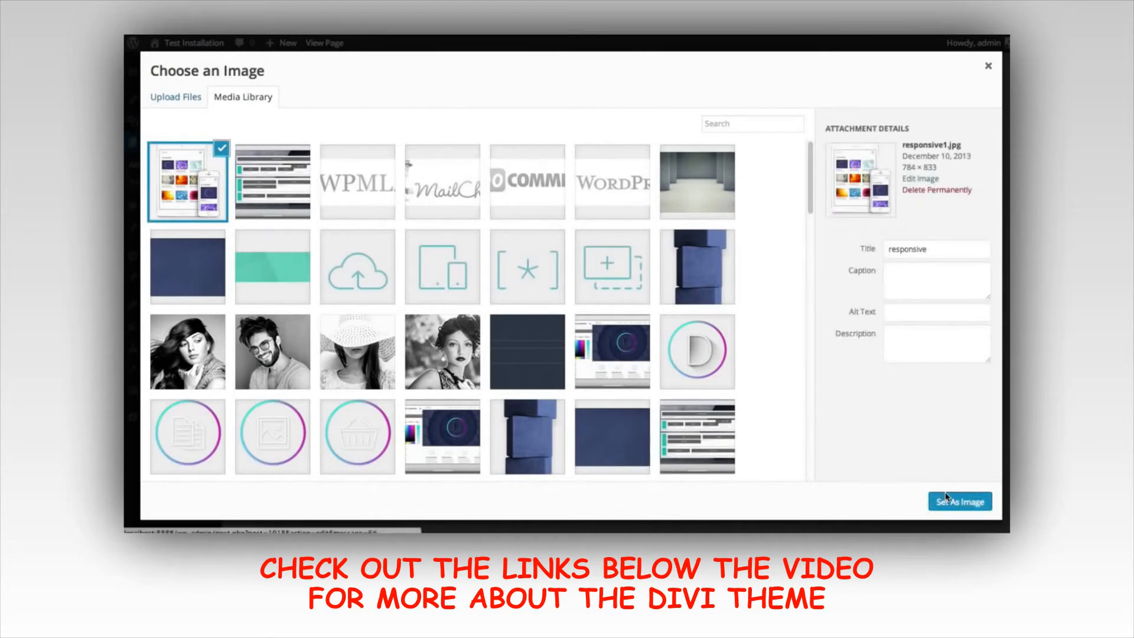
left_click(958, 501)
left_click(843, 444)
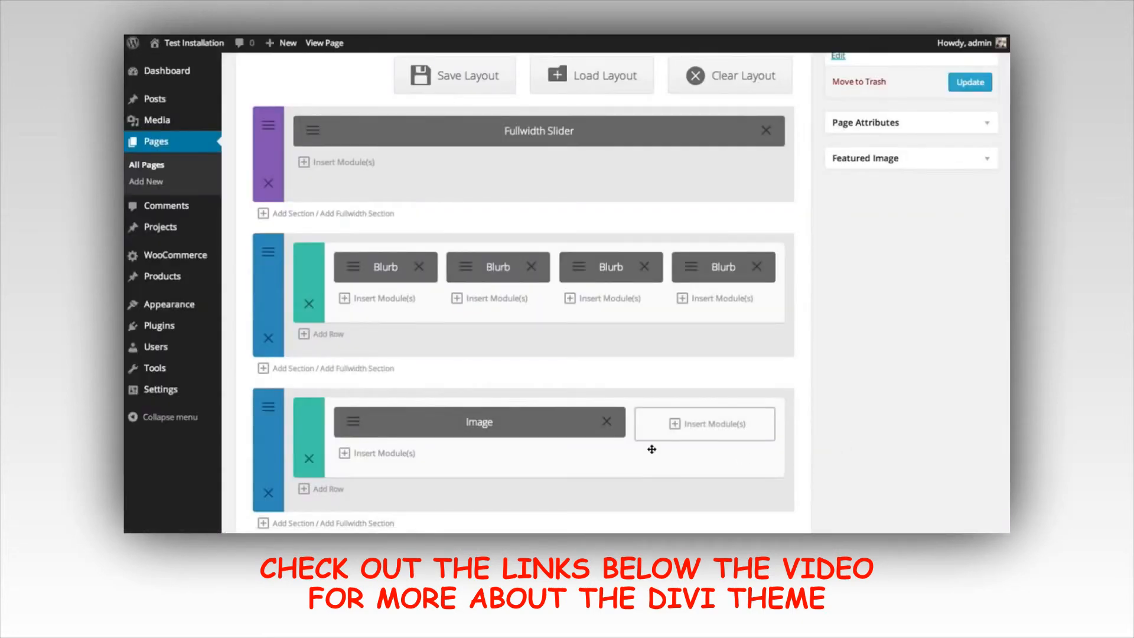
- Insert a Text module in the 1/3 column with the heading "It's Elegantly Responsive" and its paragraph about mobile devices, and save it
left_click(709, 424)
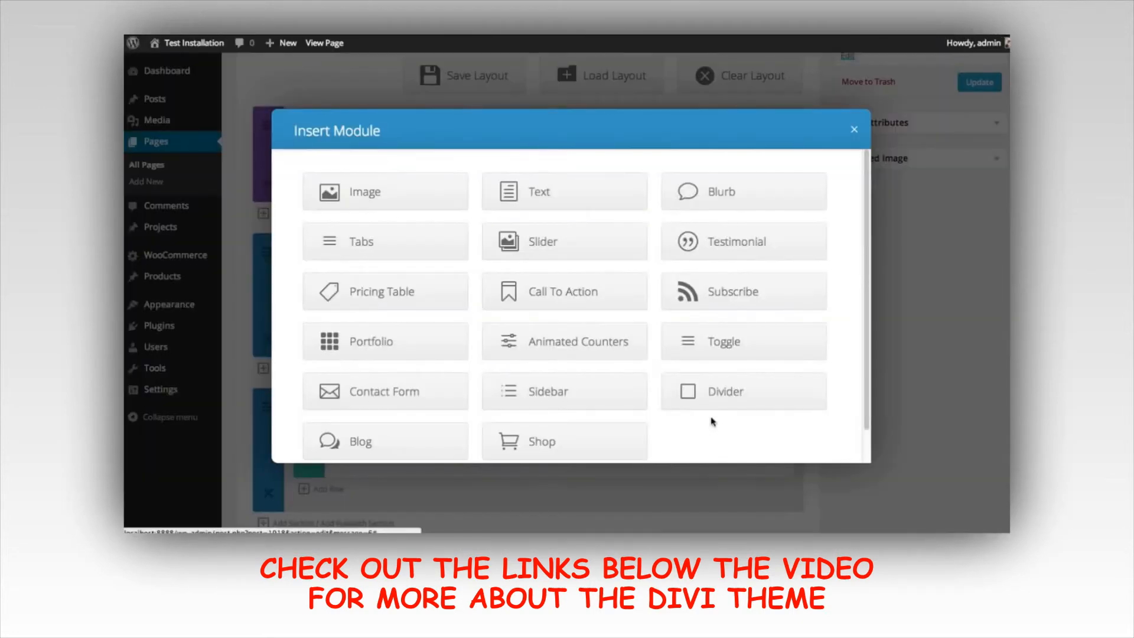
left_click(531, 197)
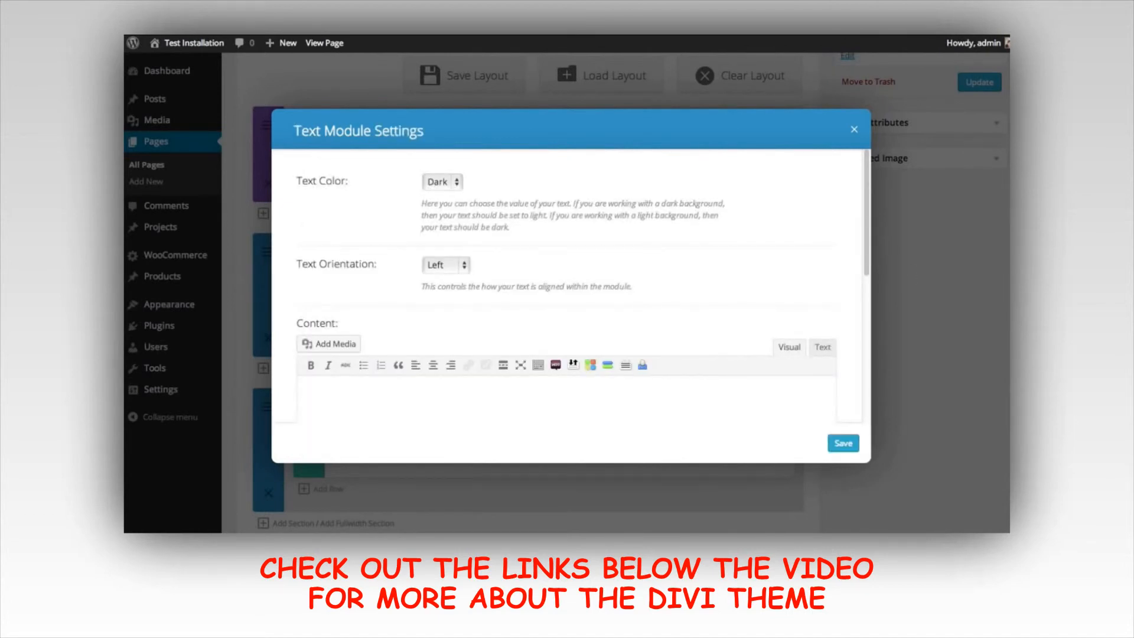
scroll(496, 410, "down", 1)
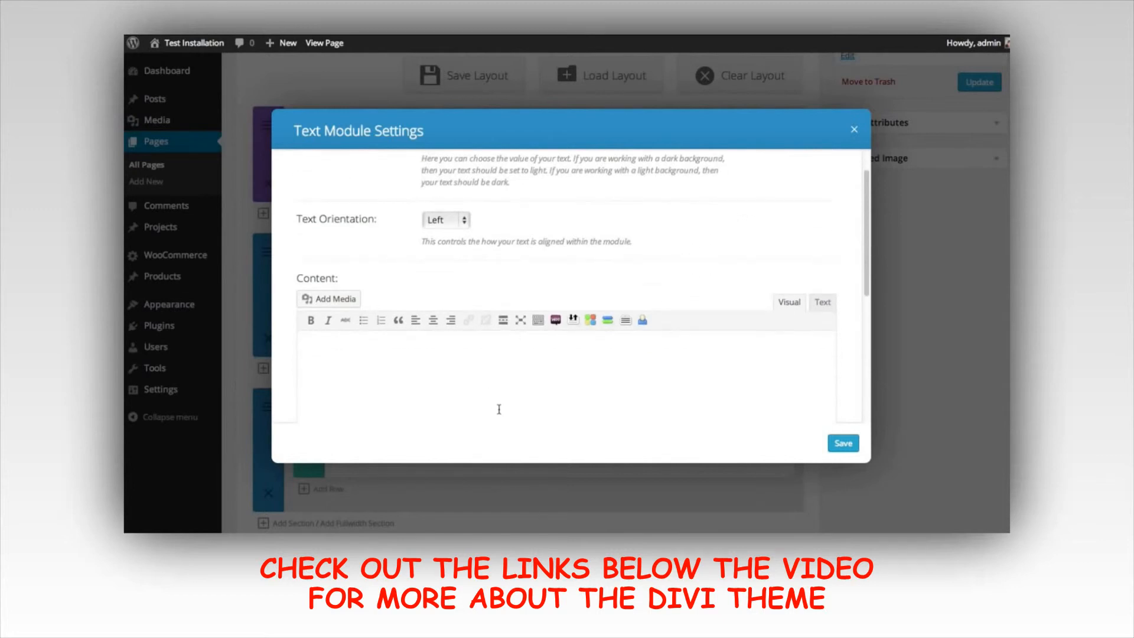
left_click(504, 397)
type("It’s Elegantly Responsive The use of mobile devices is on the rise, and it’s important for your website to be ready for those mobile visitors. Divi is fully responsive, which means the design will adapt to whatever screen size is being used to browse. Your website will look great and will be a breeze to read on mobile phones and desktop computers alike.")
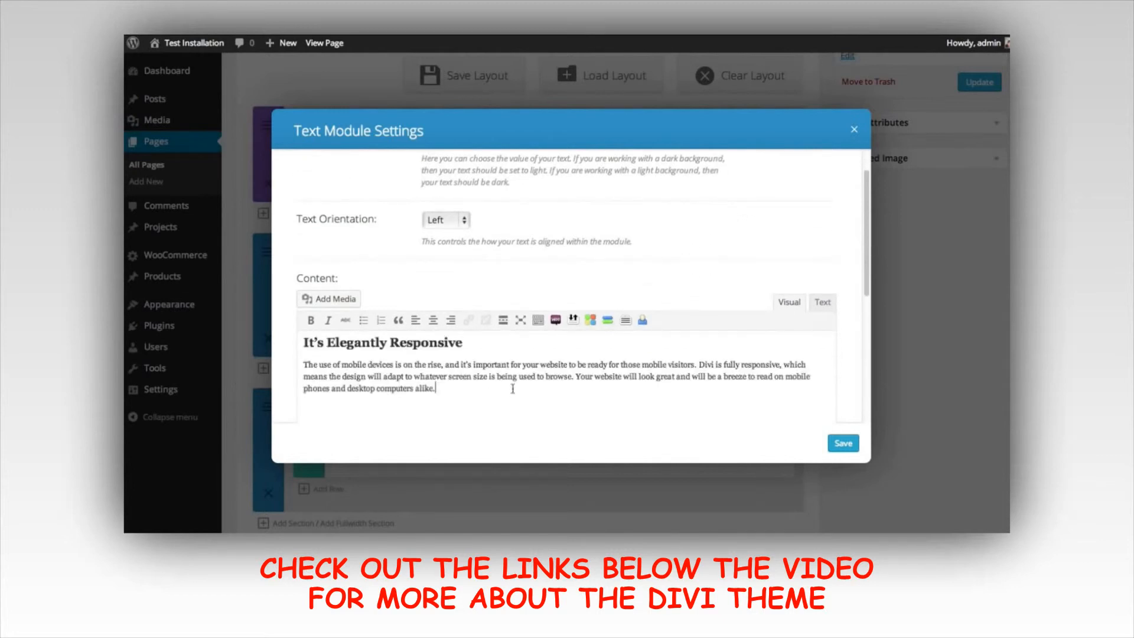
left_click(843, 444)
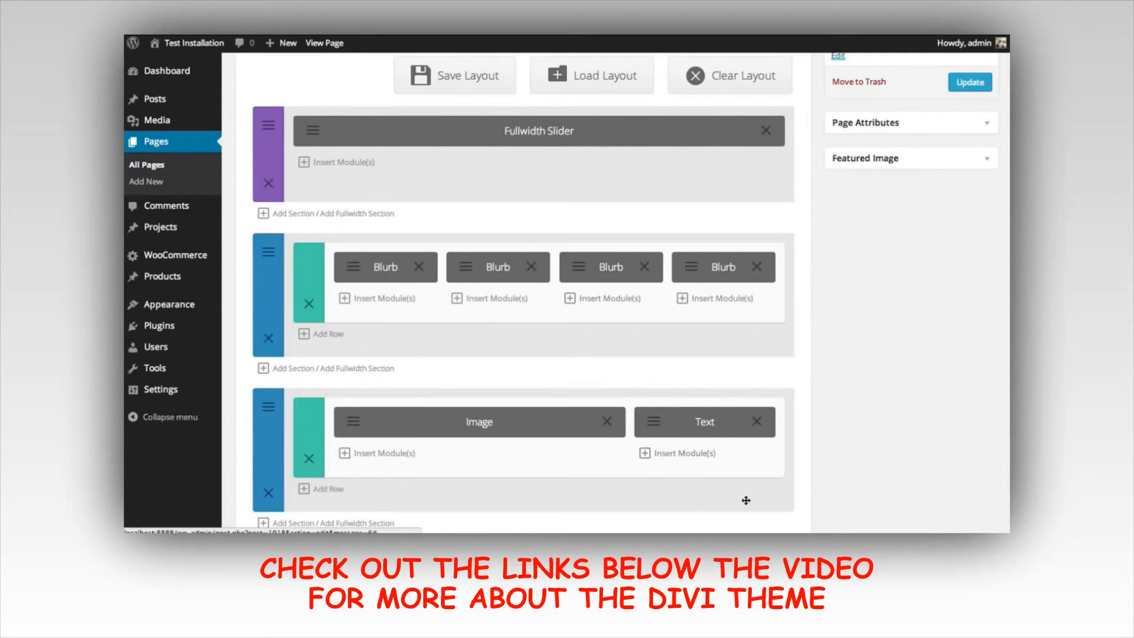
- Insert an Animated Counters module below the Text module and add a counter titled "Web" at 50 percent
left_click(686, 458)
scroll(631, 262, "down", 1)
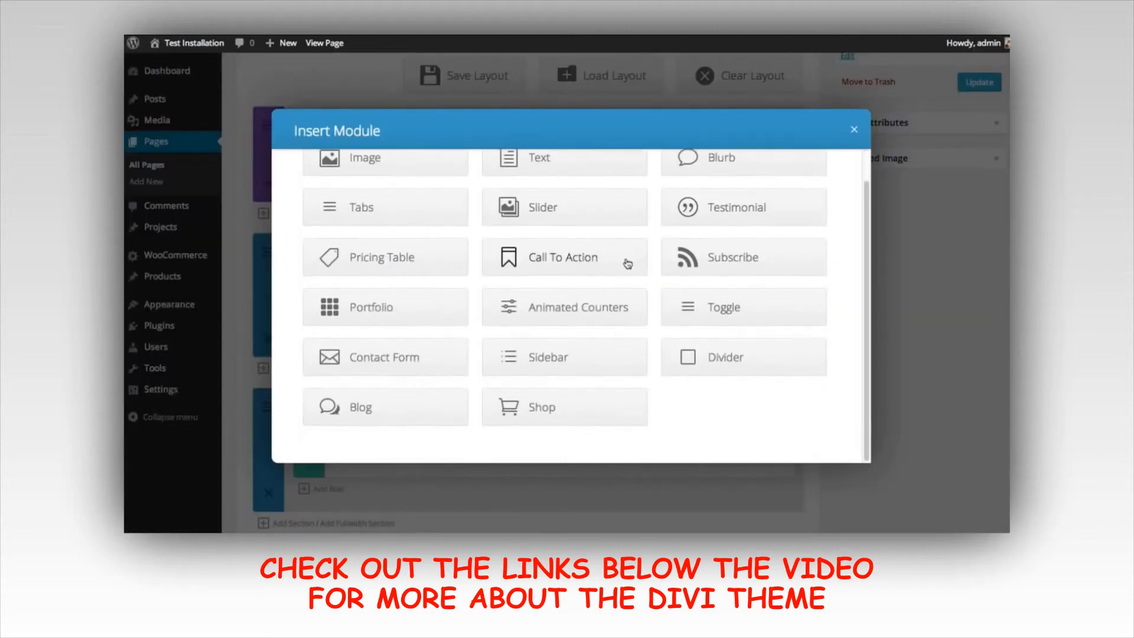
left_click(577, 309)
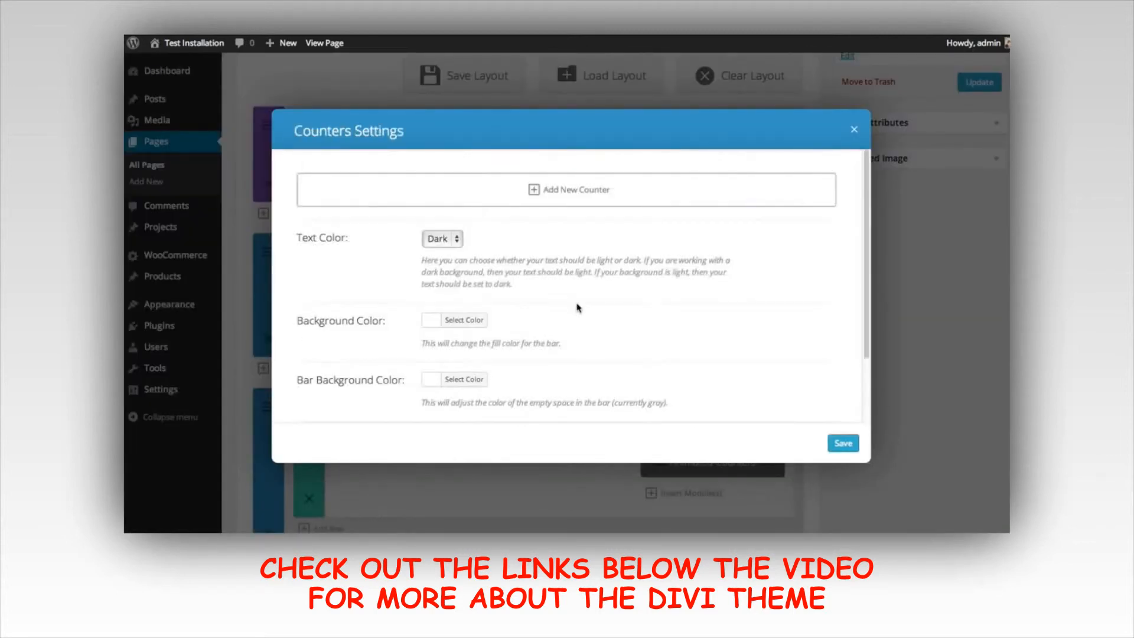
left_click(574, 193)
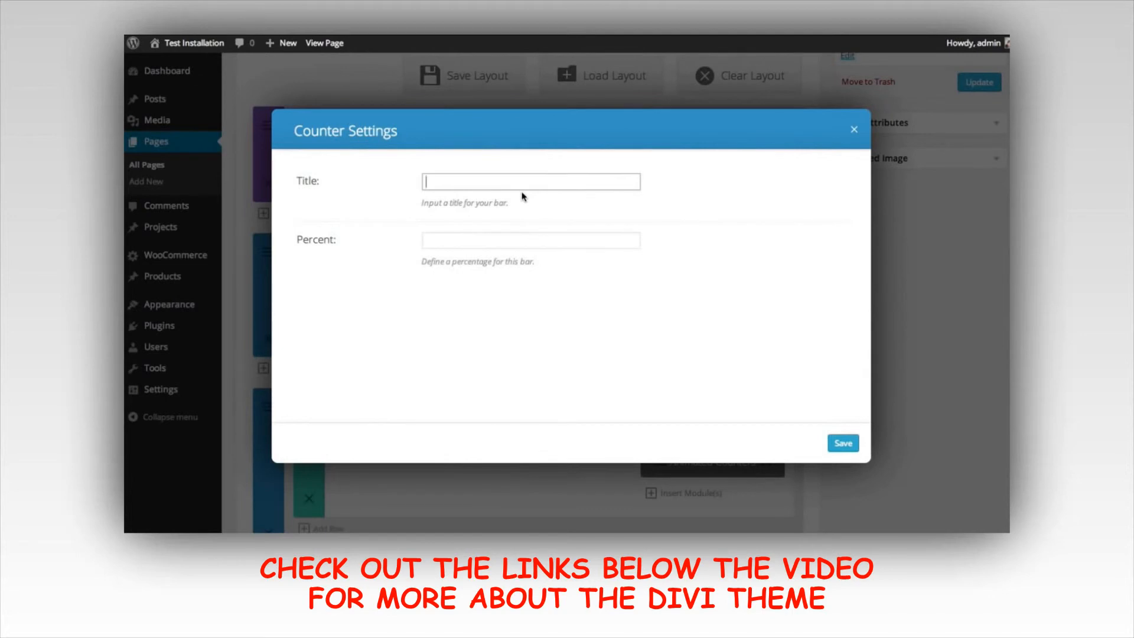
type("Web")
left_click(515, 240)
type("50")
left_click(843, 443)
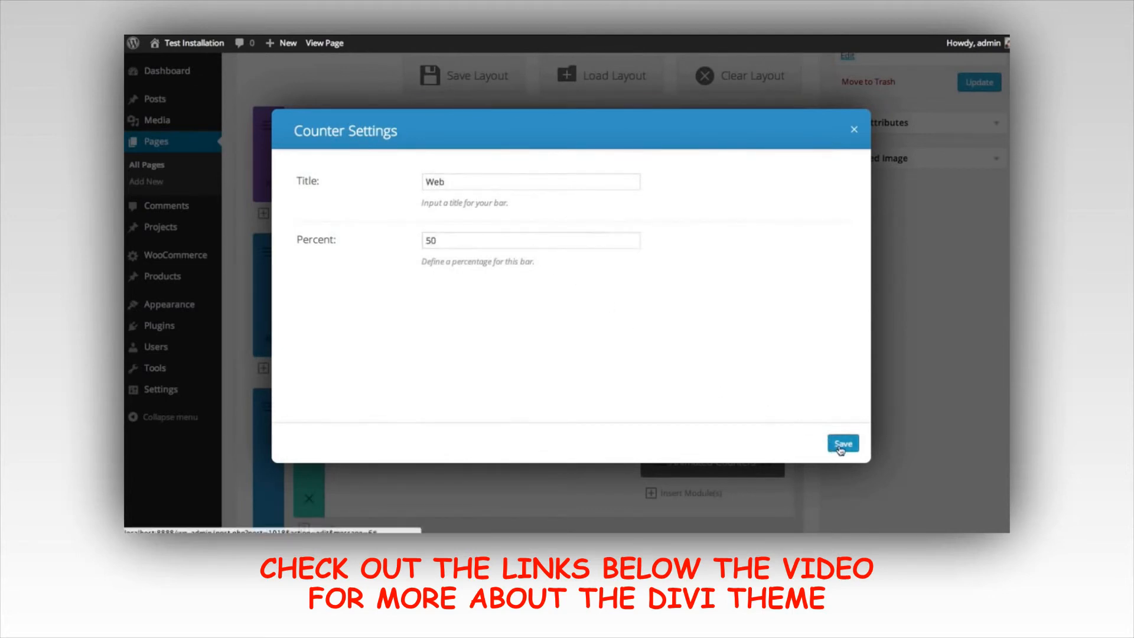
- Add a second counter titled "Graphic Design" at 70 percent and save it
left_click(334, 219)
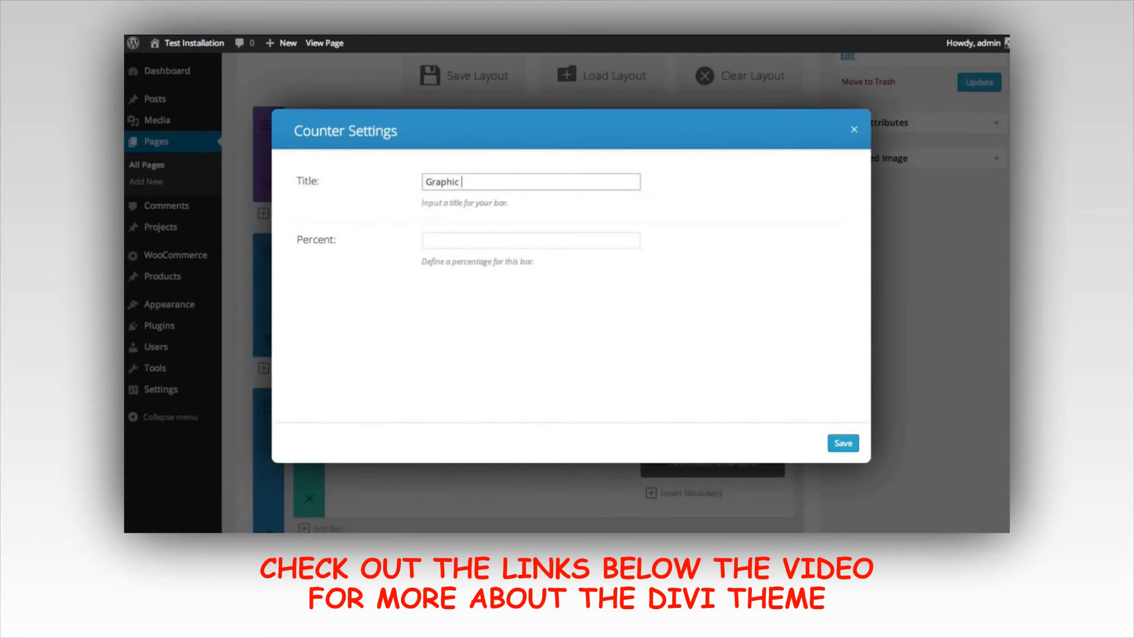
left_click(498, 237)
type("50")
left_click(842, 443)
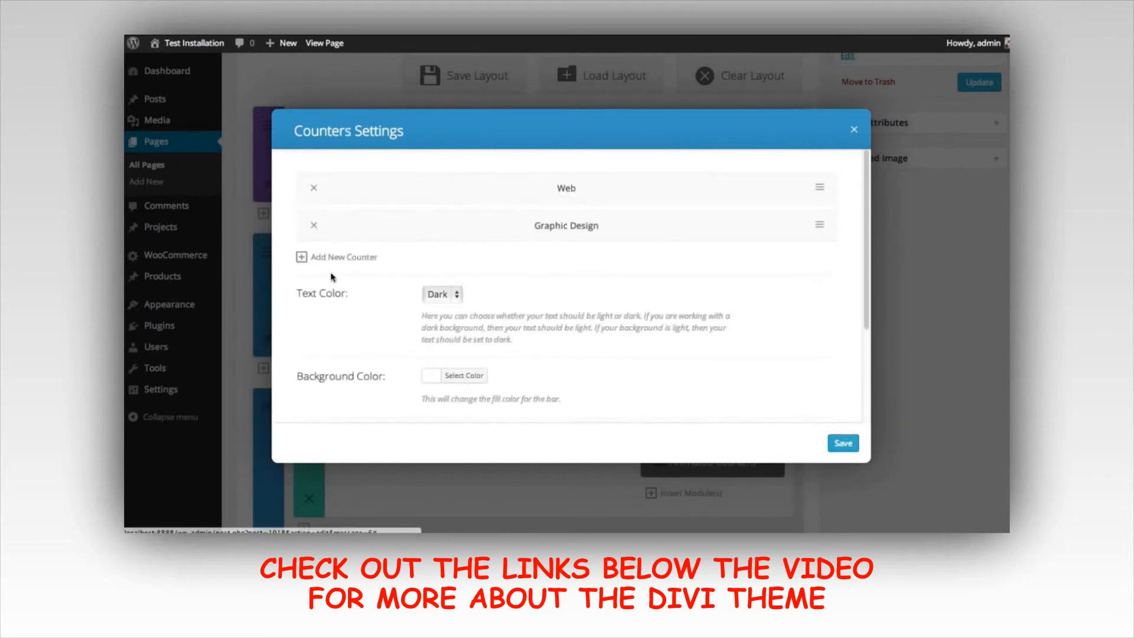
- Add a third counter titled "Sales" at 20 percent and save it
left_click(304, 257)
left_click(439, 183)
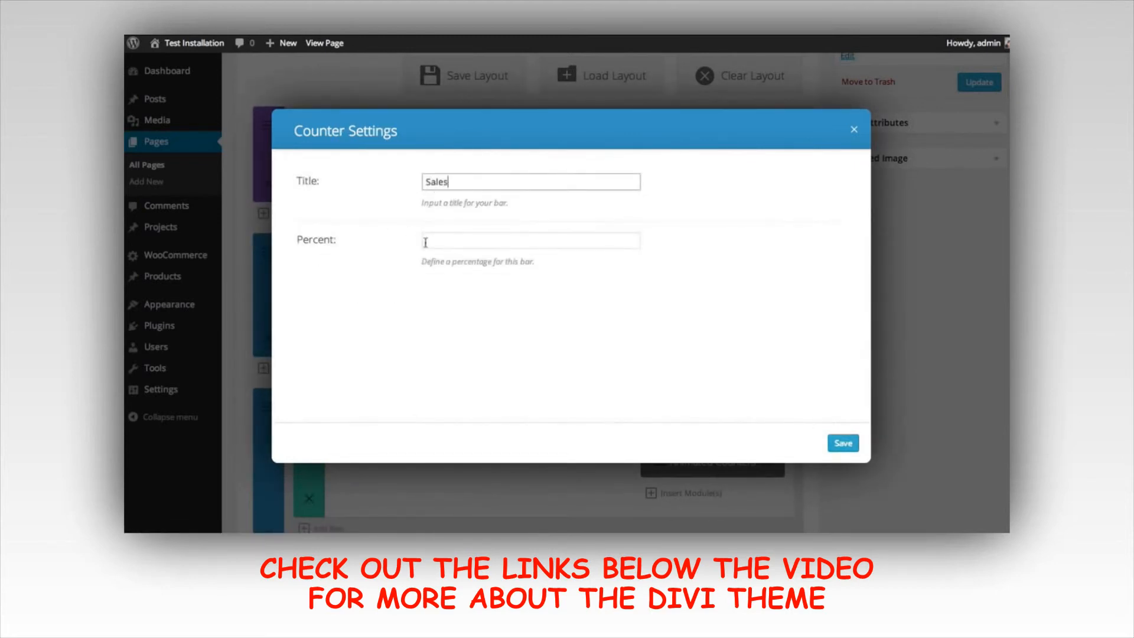
left_click(457, 242)
type("20")
left_click(842, 443)
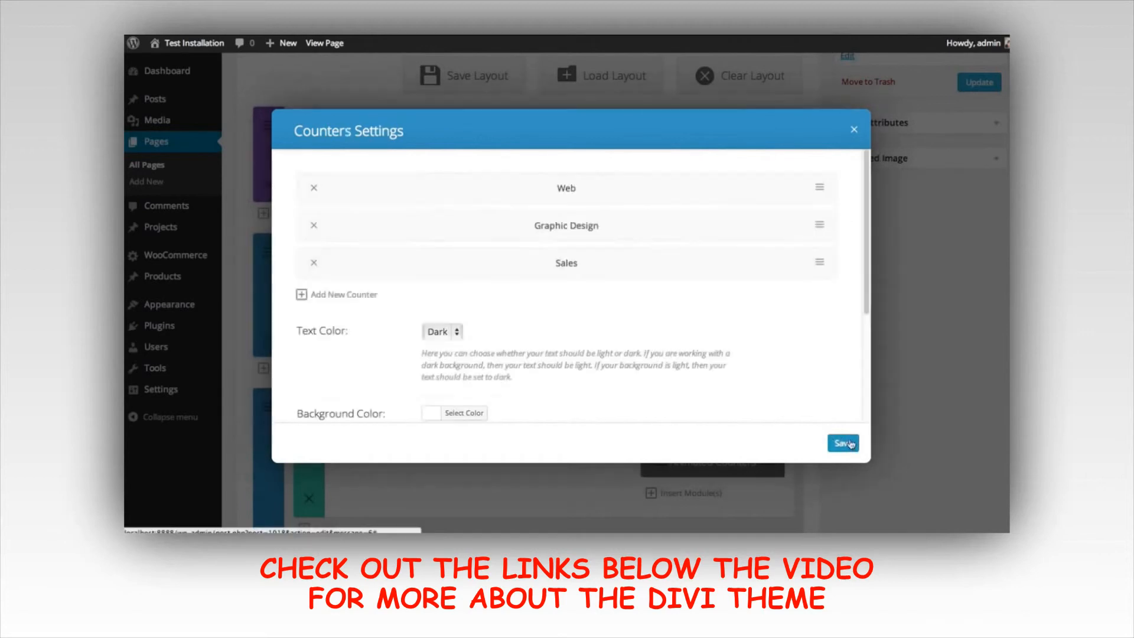
- Set the counters' background color to #f4f4f4 and their bar background color to turquoise, and save the module
scroll(664, 252, "down", 3)
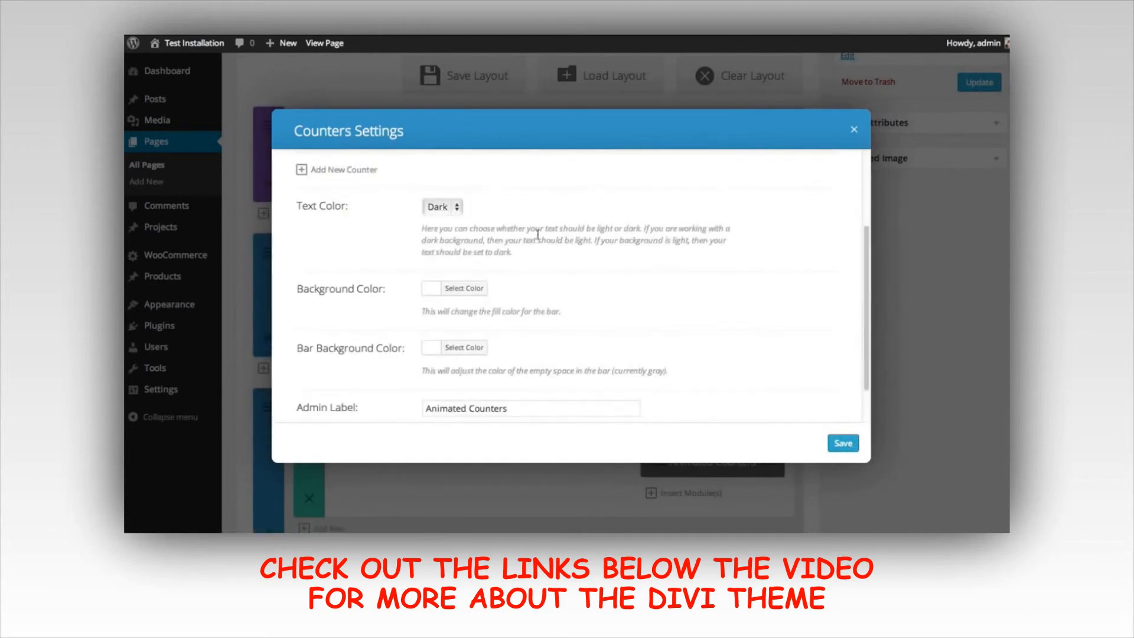
scroll(481, 223, "down", 1)
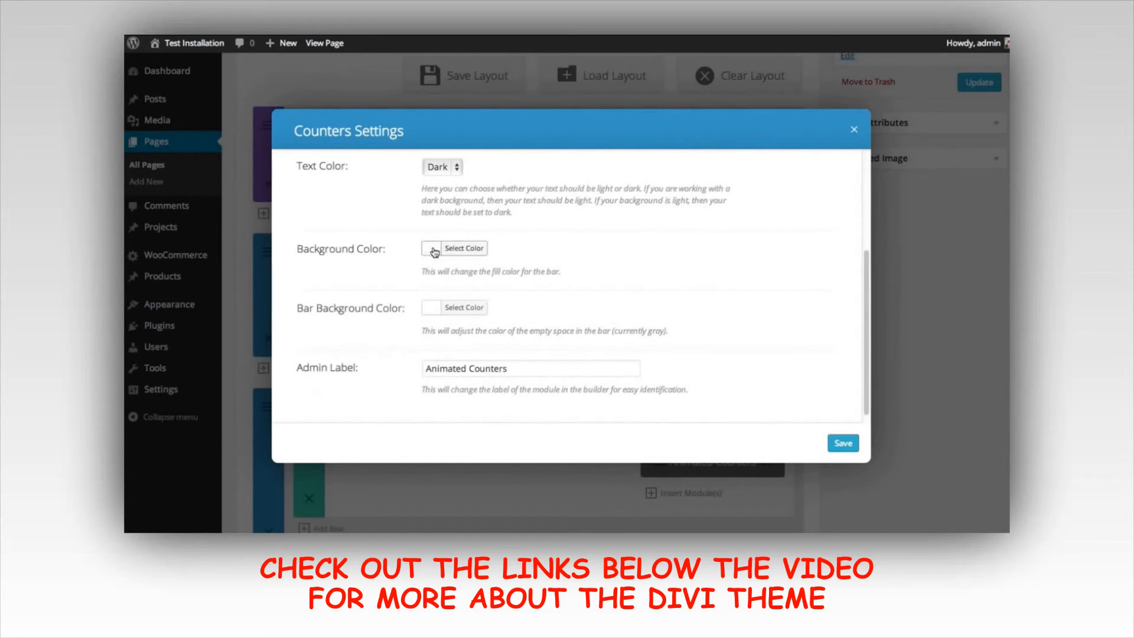
left_click(434, 253)
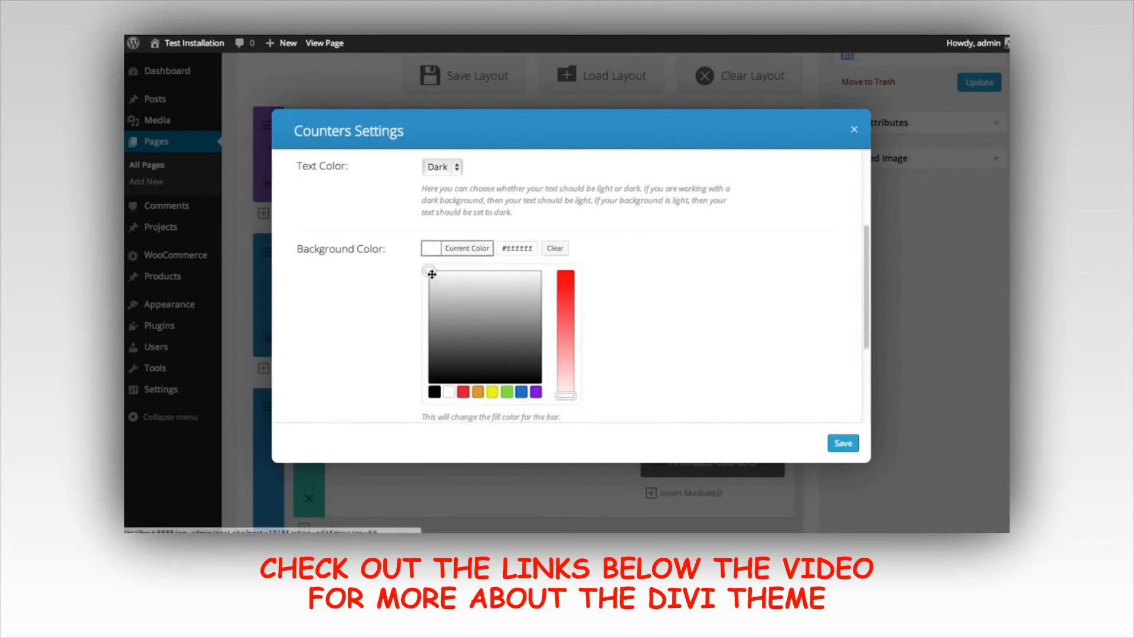
left_click_drag(432, 272, 446, 275)
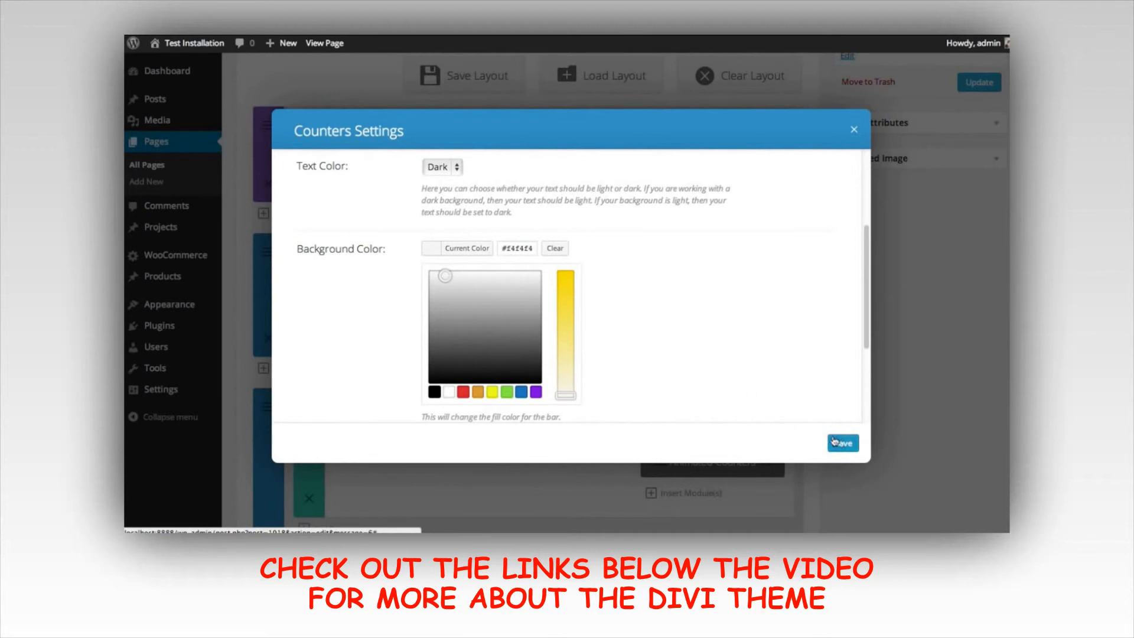
left_click(456, 252)
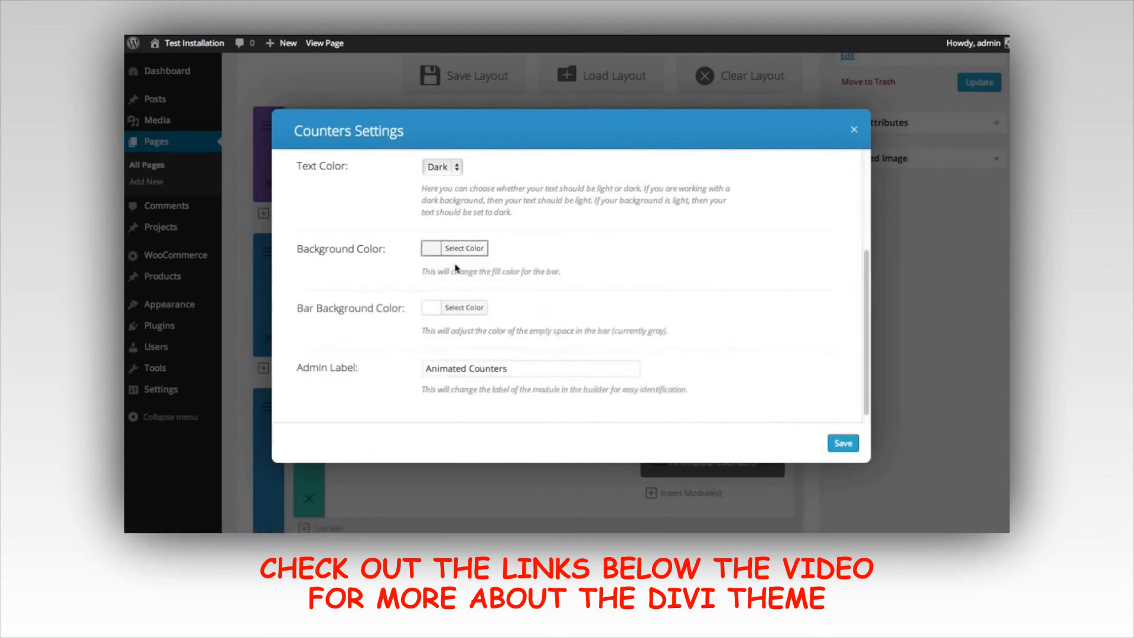
left_click(432, 311)
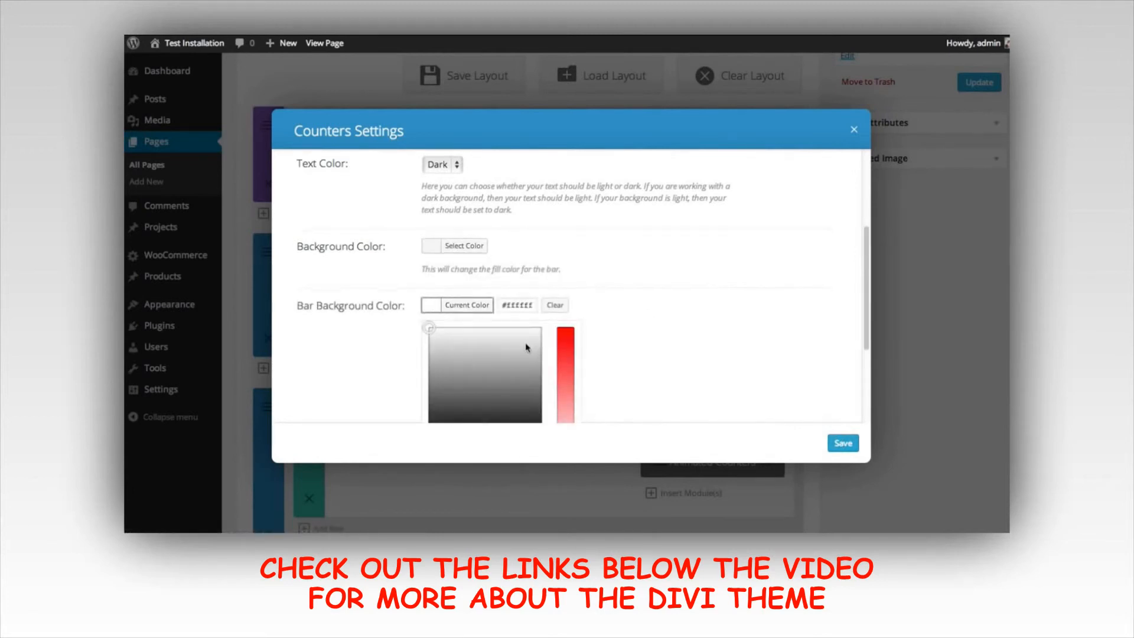
scroll(520, 350, "down", 2)
left_click(519, 381)
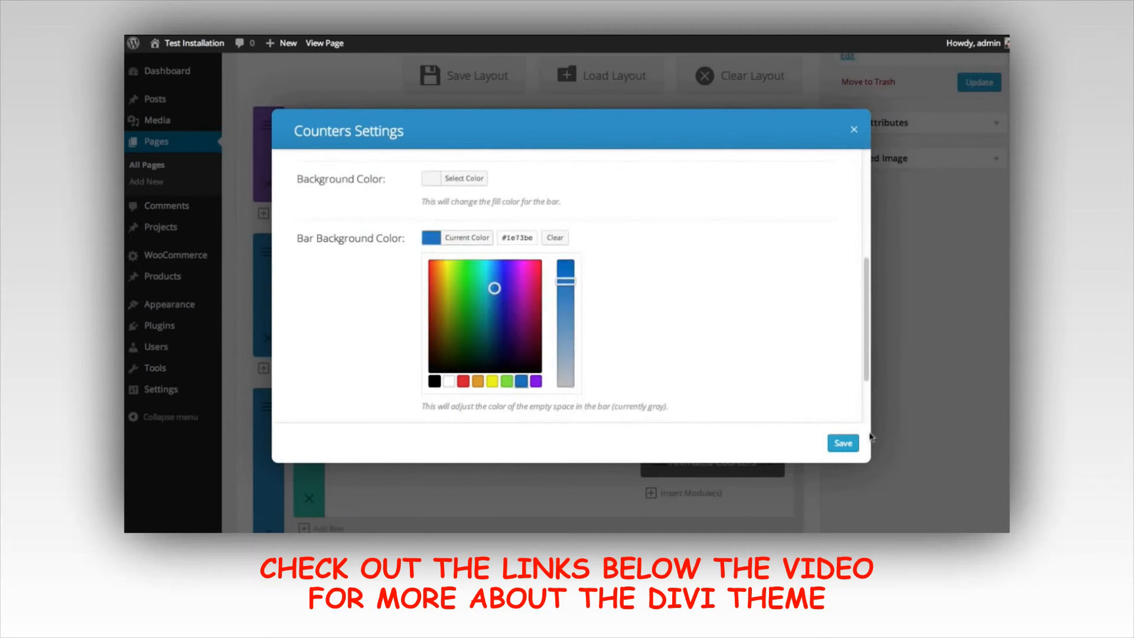
left_click_drag(490, 278, 484, 275)
left_click(834, 444)
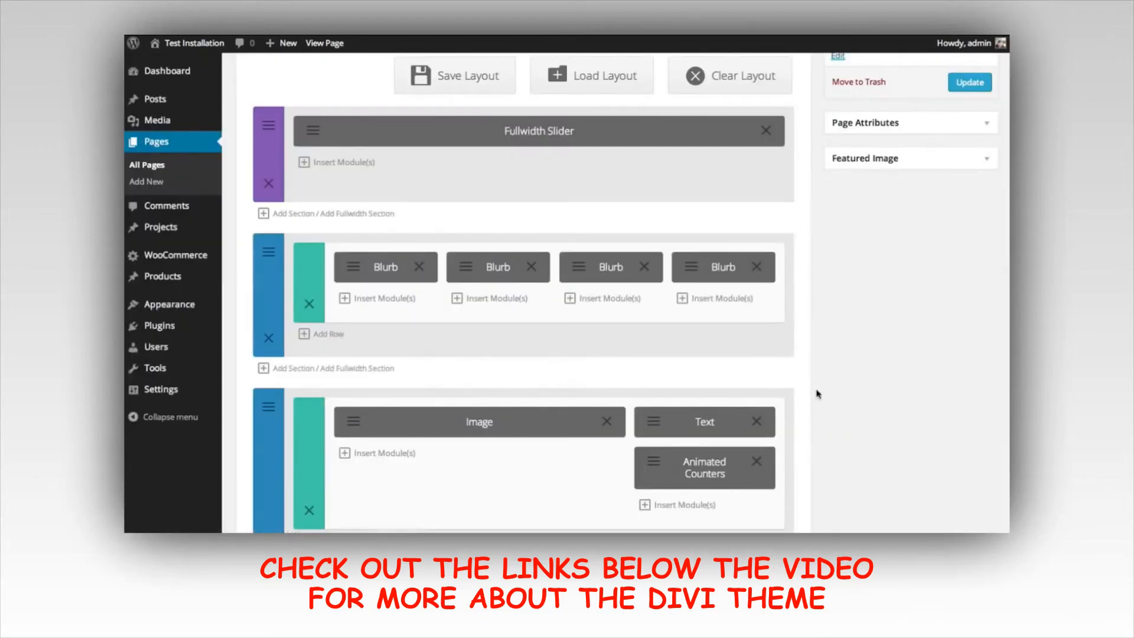
- Preview the page and examine the image, text and animated counters section below the blurbs
scroll(821, 298, "up", 3)
left_click(953, 168)
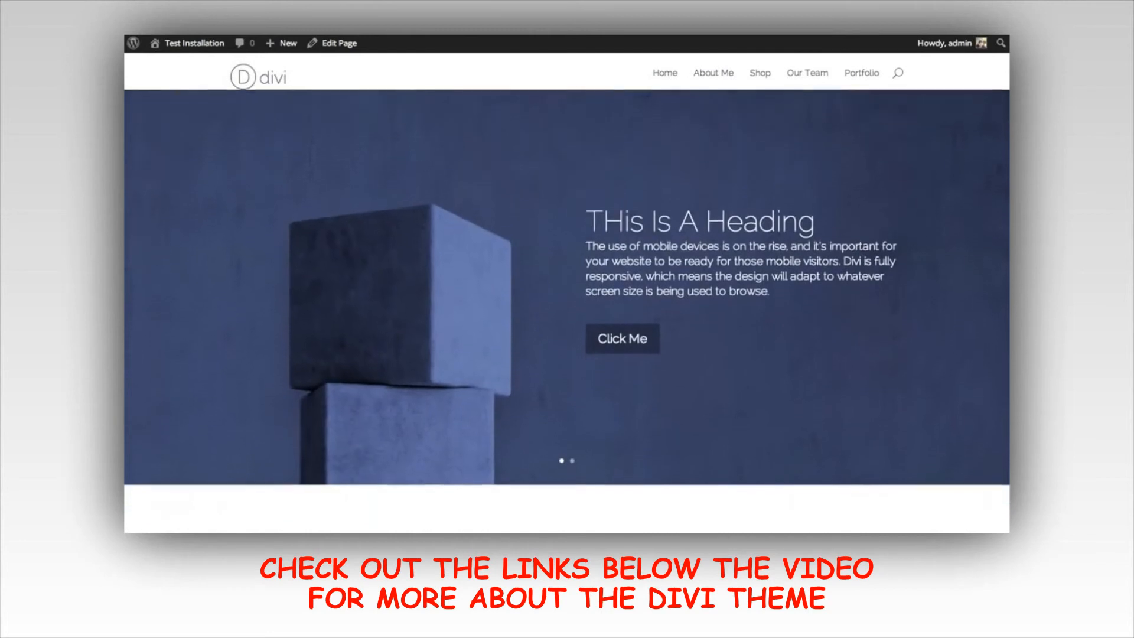
scroll(567, 295, "down", 5)
scroll(567, 295, "down", 4)
scroll(566, 296, "down", 2)
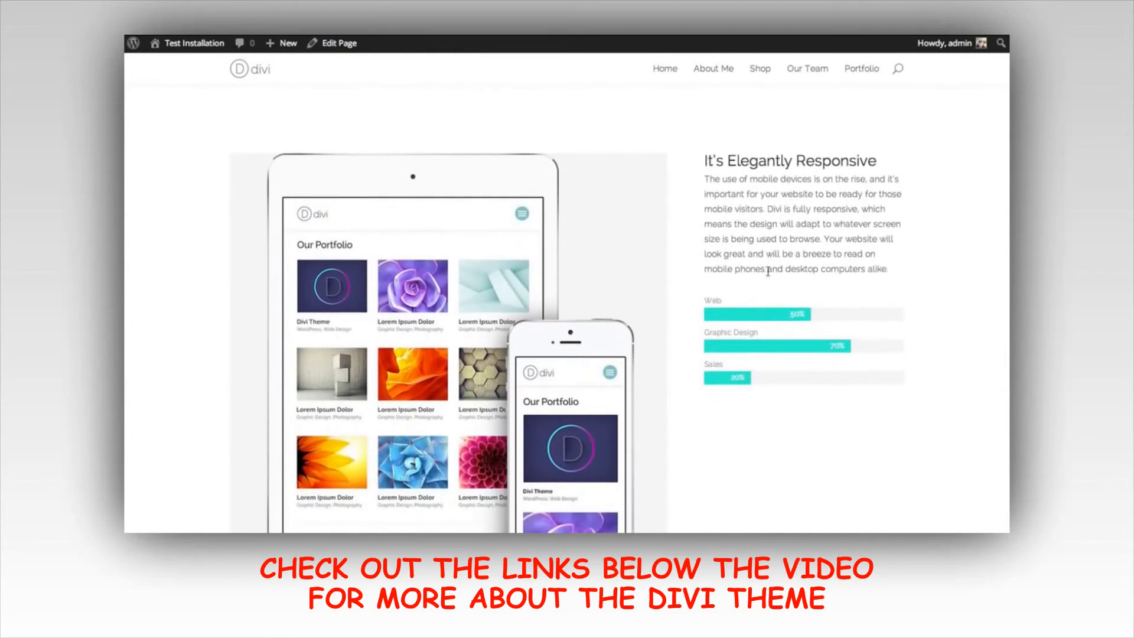
scroll(721, 277, "up", 4)
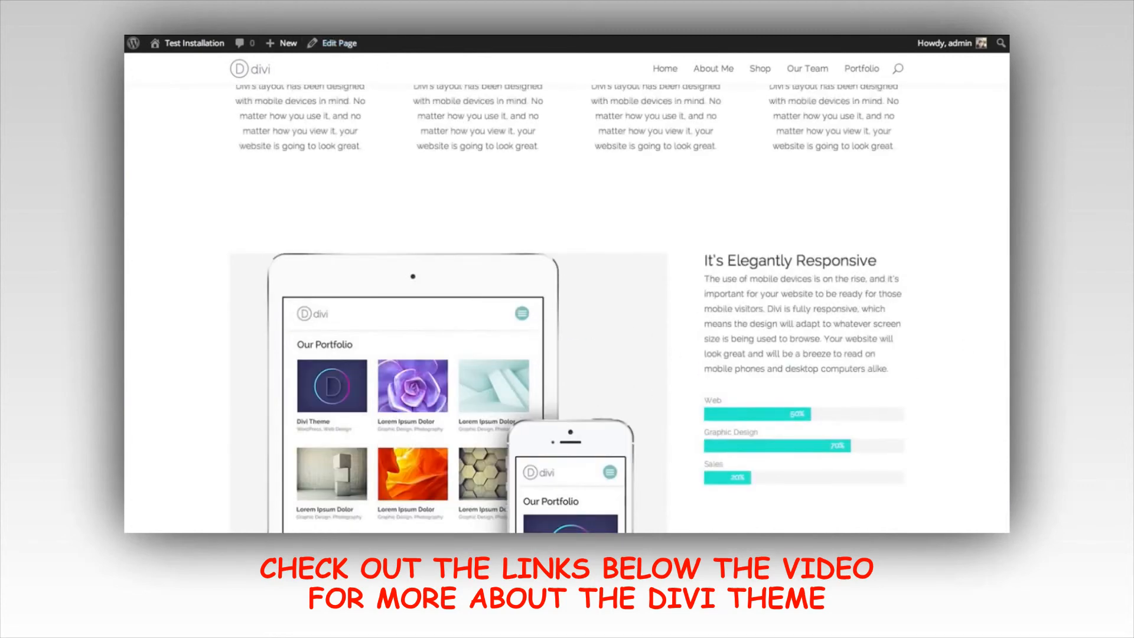
scroll(590, 248, "up", 2)
scroll(448, 277, "down", 1)
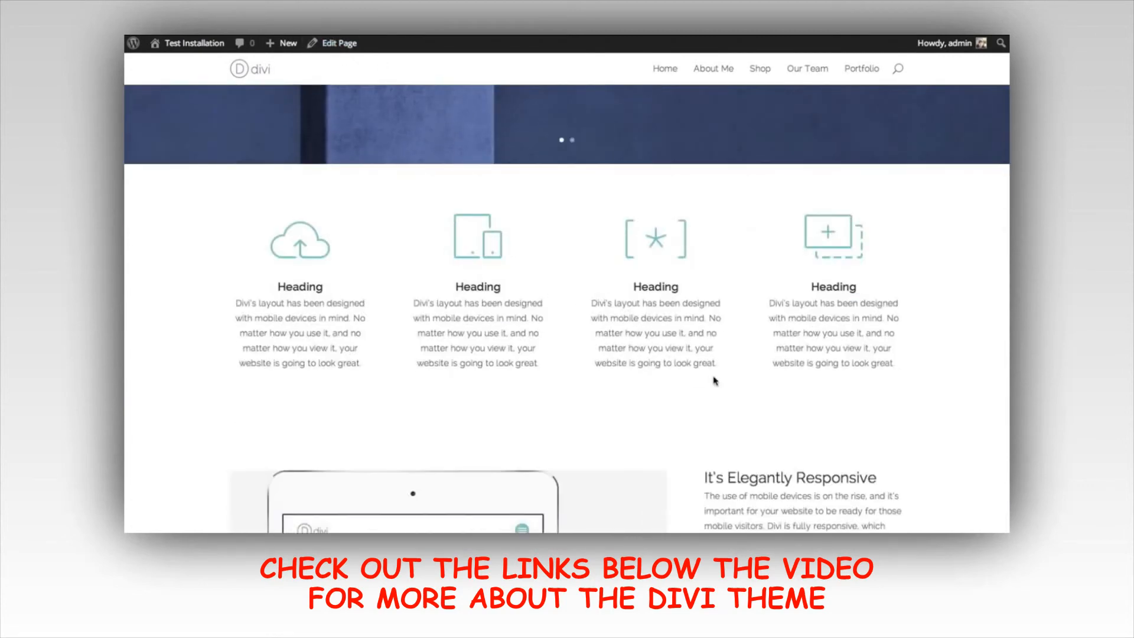
scroll(661, 354, "up", 1)
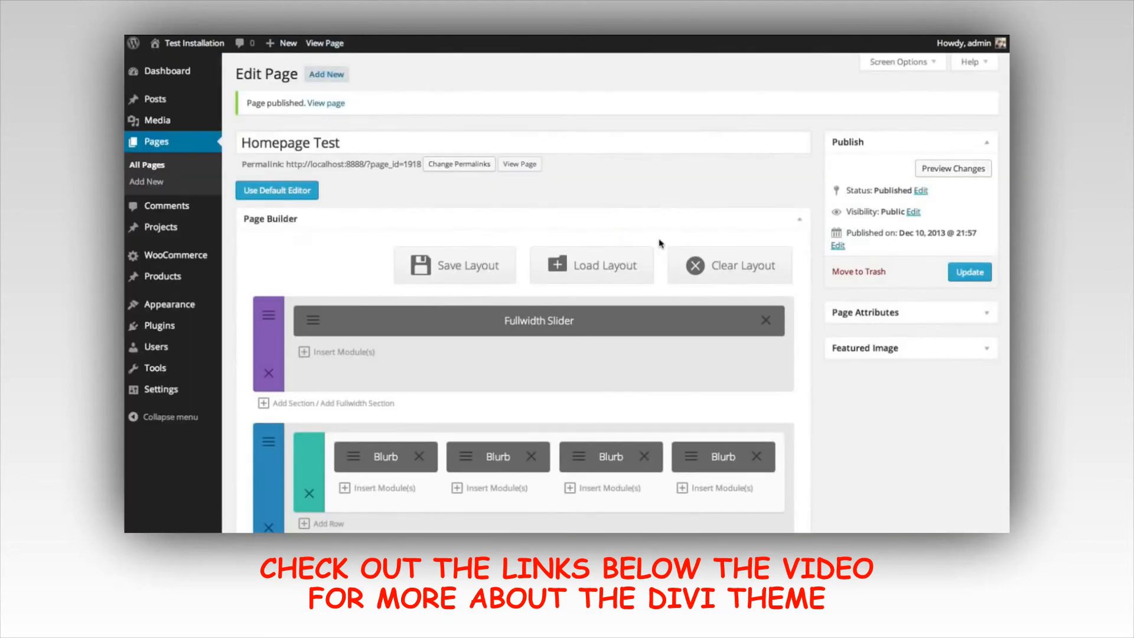
- Set the image-and-text section's background color to #f4f4f4 with the Don't Show Inner Shadow option, and save the section settings
scroll(678, 235, "down", 4)
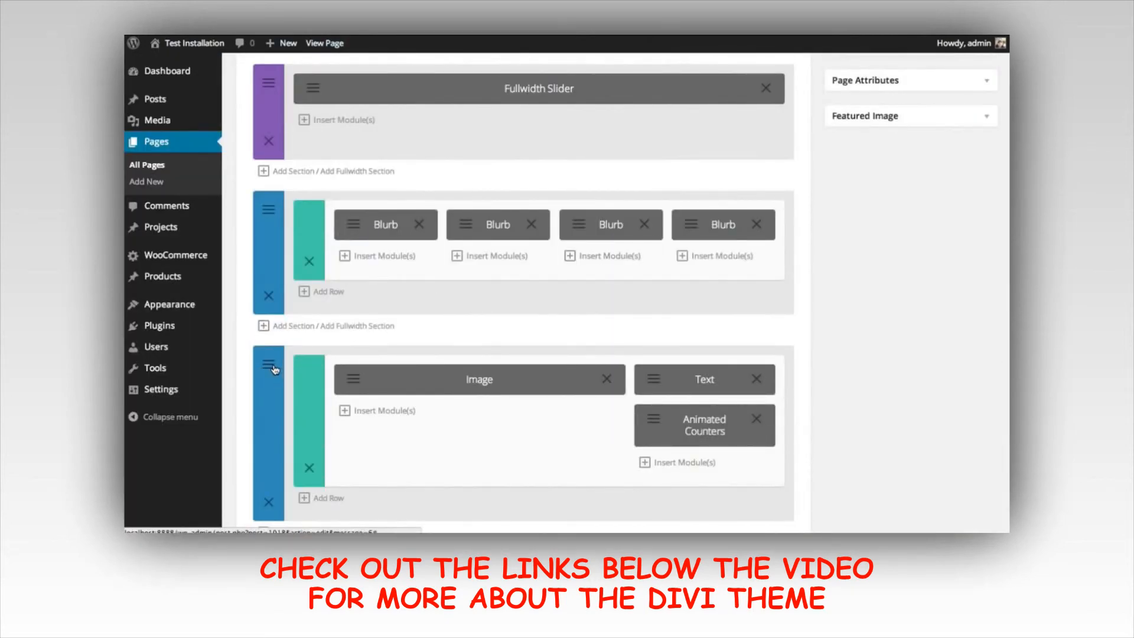
left_click(268, 366)
left_click(464, 250)
left_click_drag(434, 275, 439, 278)
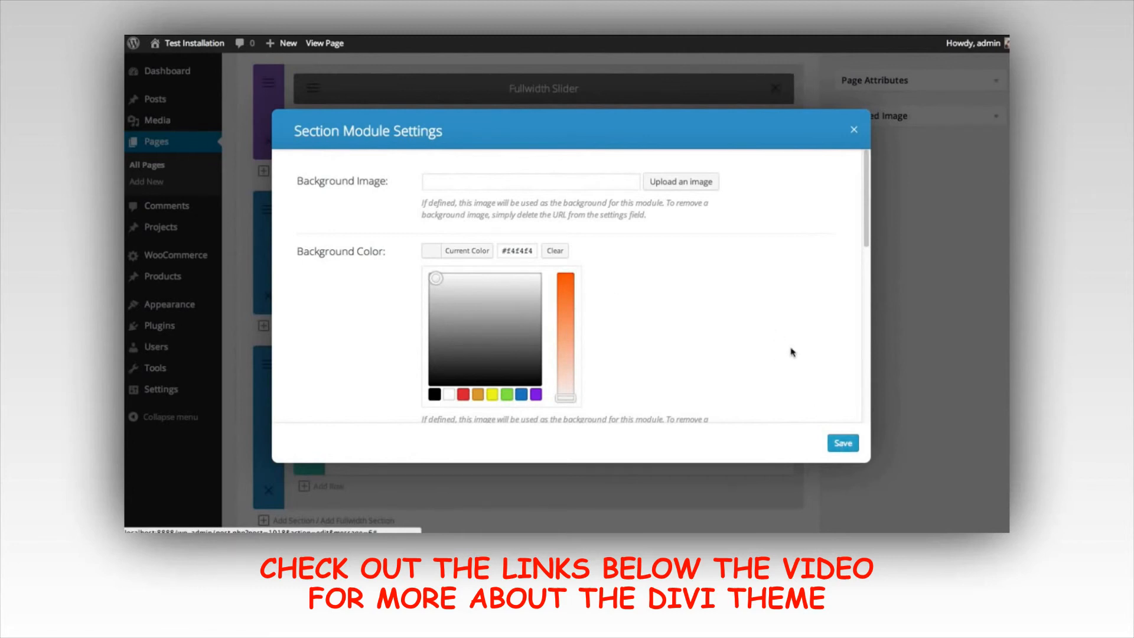
scroll(753, 303, "down", 10)
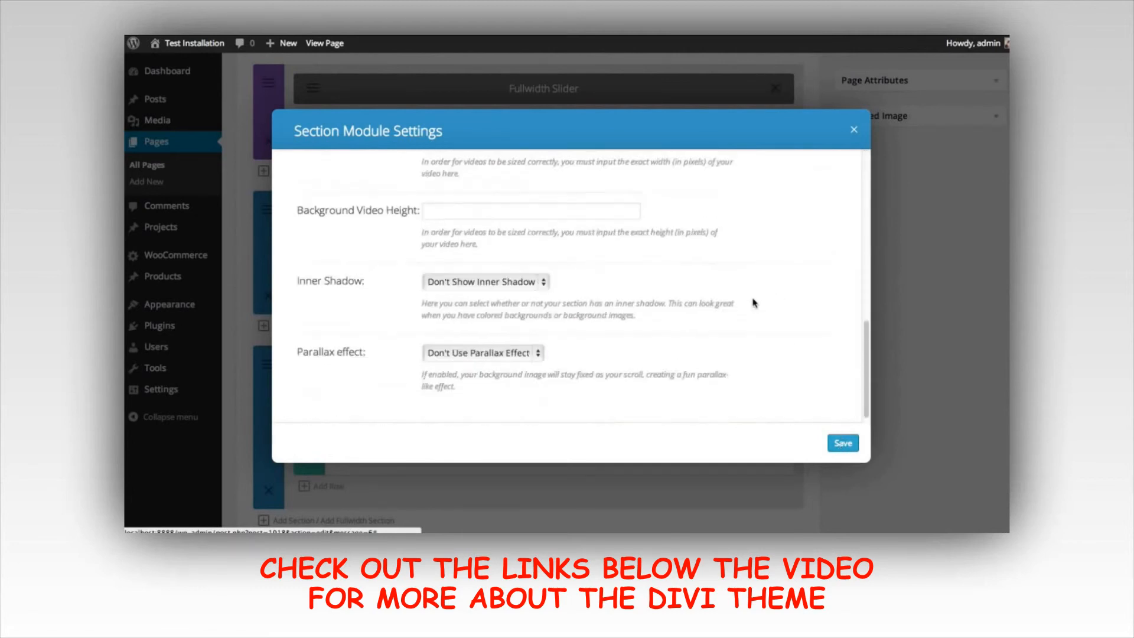
left_click(502, 276)
left_click(495, 287)
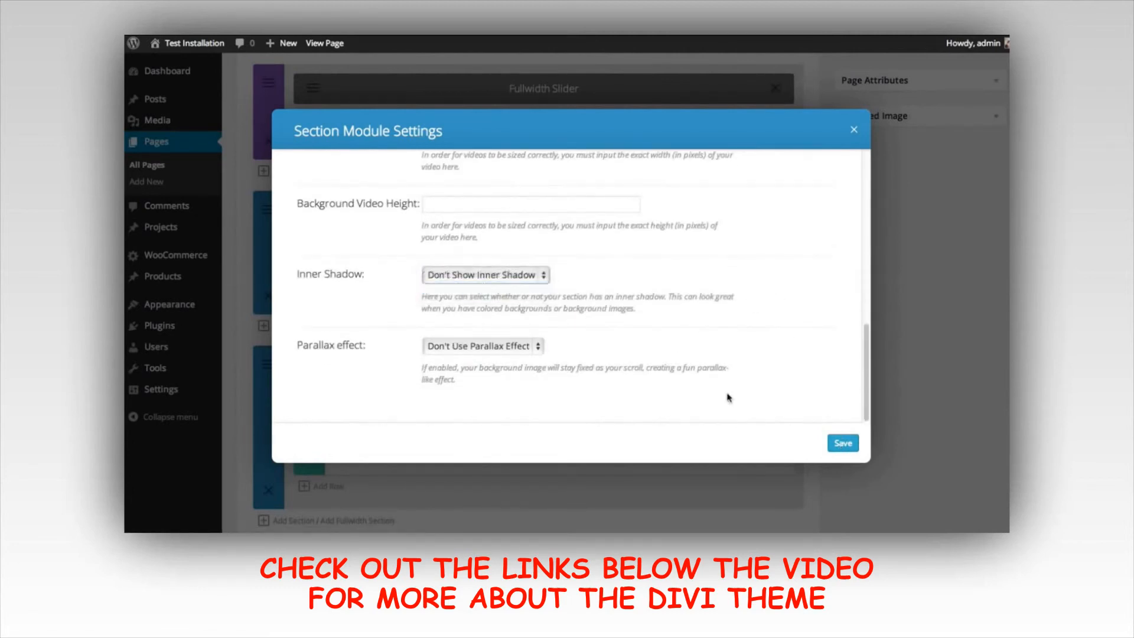
left_click(843, 444)
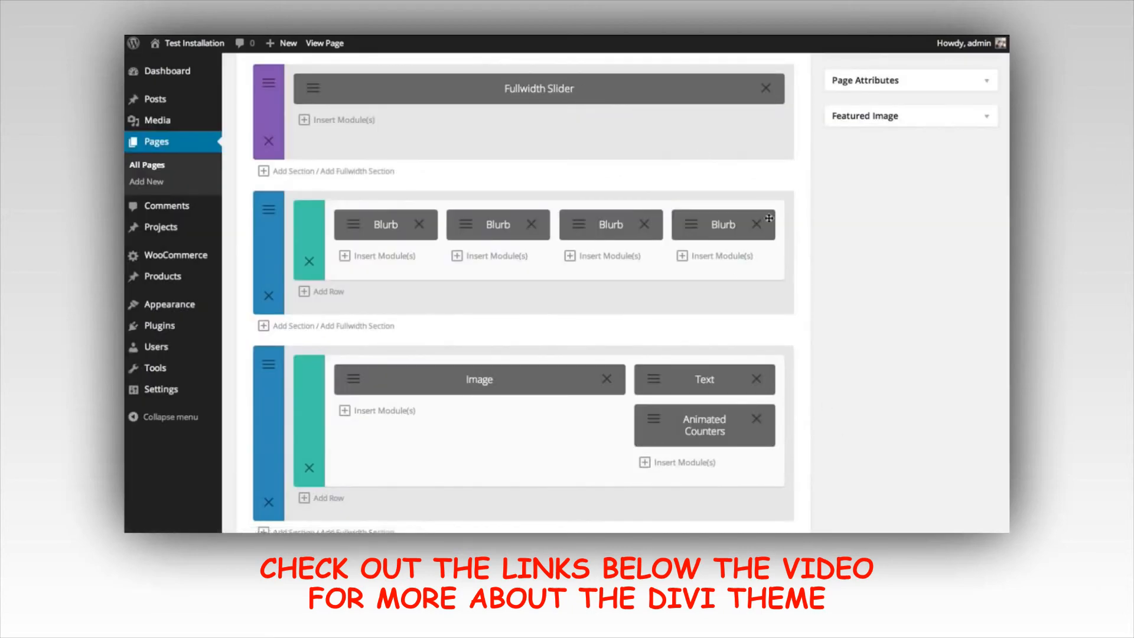
- Preview the page again and examine the background of the image-and-text section
scroll(746, 192, "up", 4)
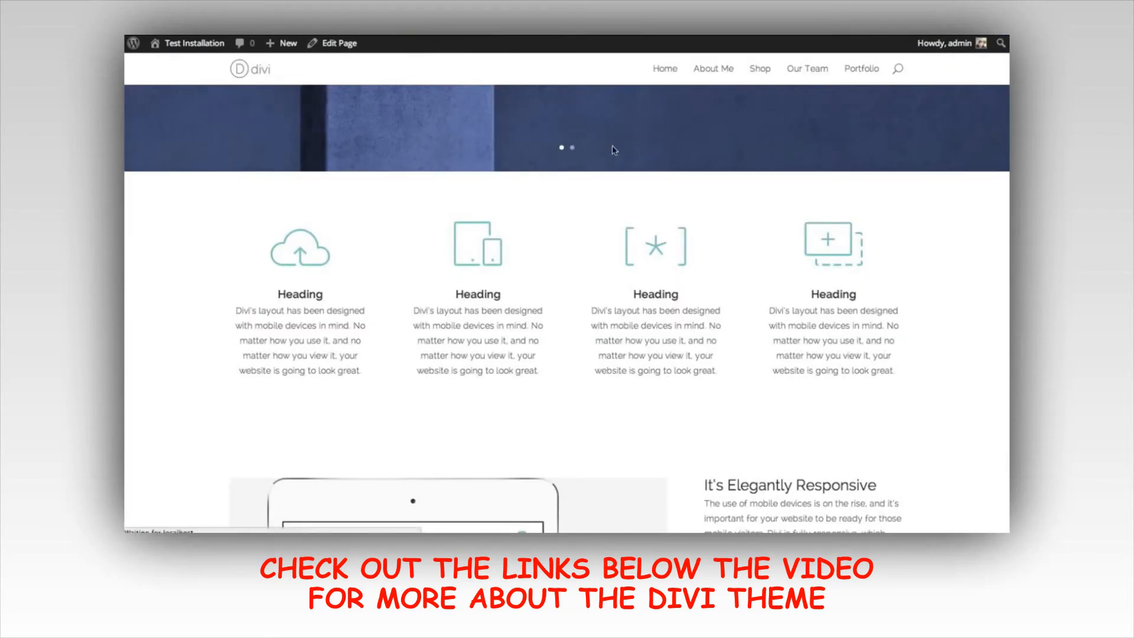
scroll(697, 189, "down", 3)
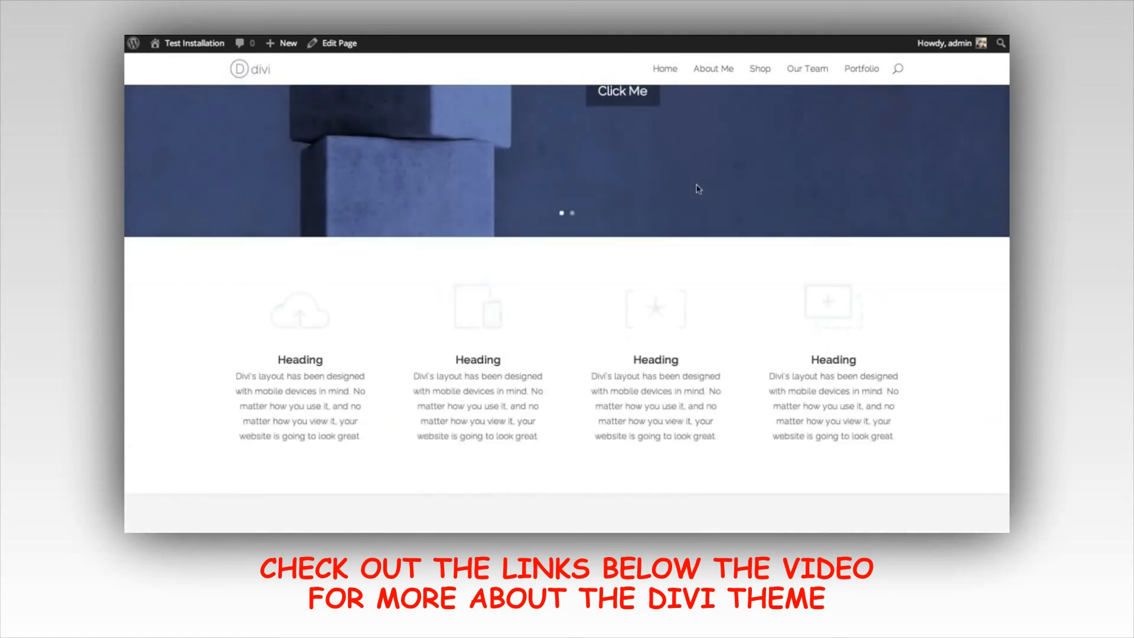
scroll(697, 189, "down", 8)
scroll(744, 206, "down", 3)
scroll(756, 219, "up", 8)
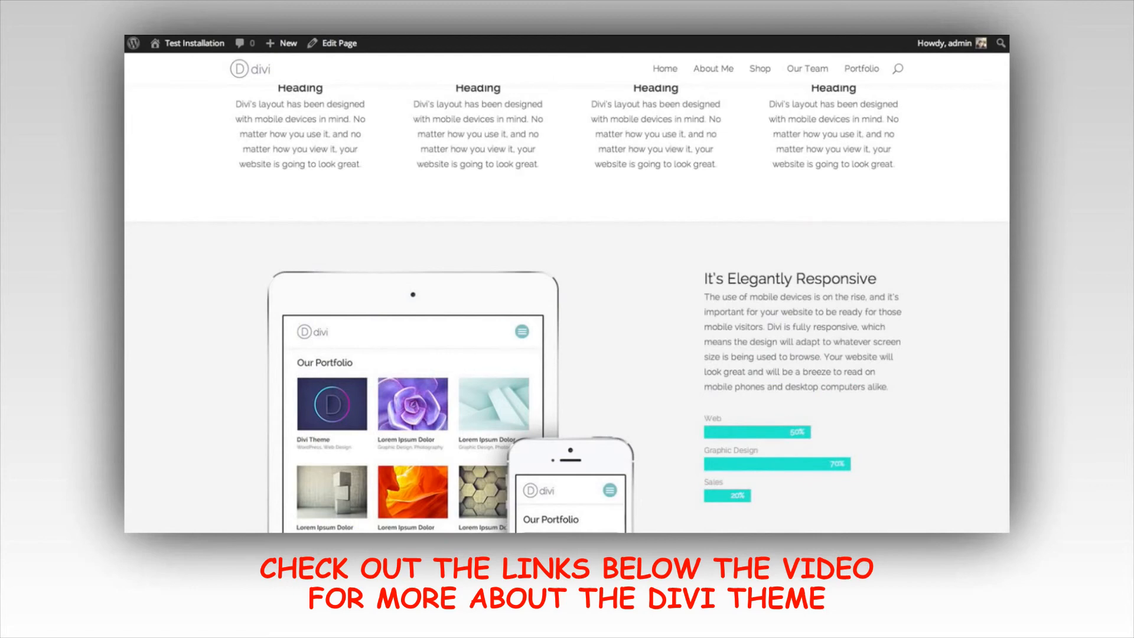
scroll(933, 267, "down", 2)
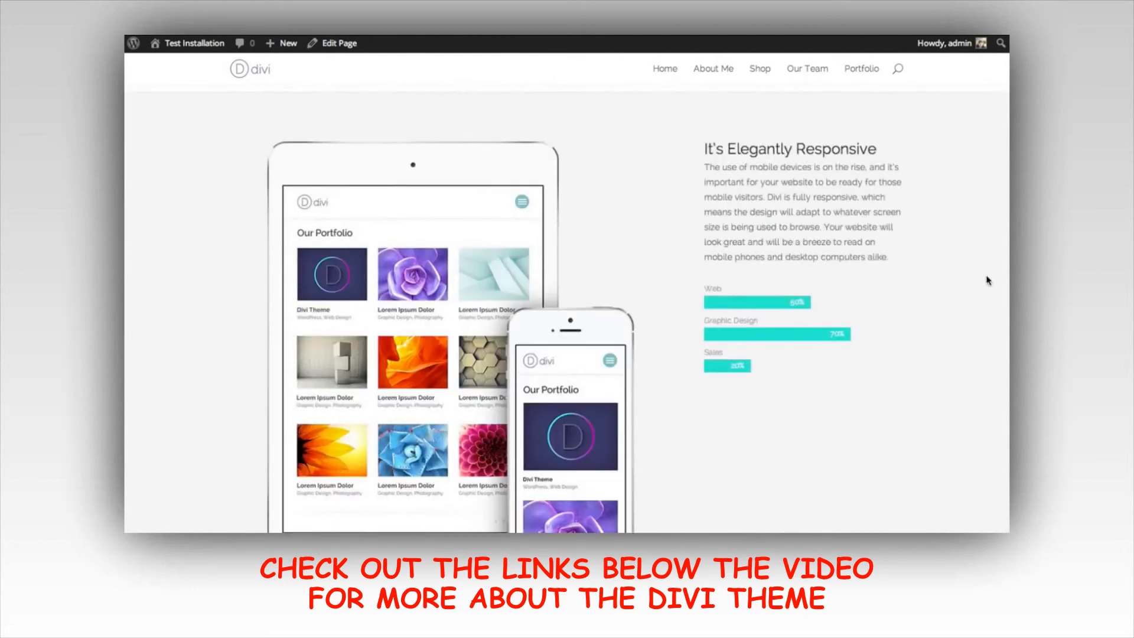
- Examine the rest of the previewed page, comparing the blurbs with the shaded section and checking the area above the footer
scroll(995, 345, "down", 4)
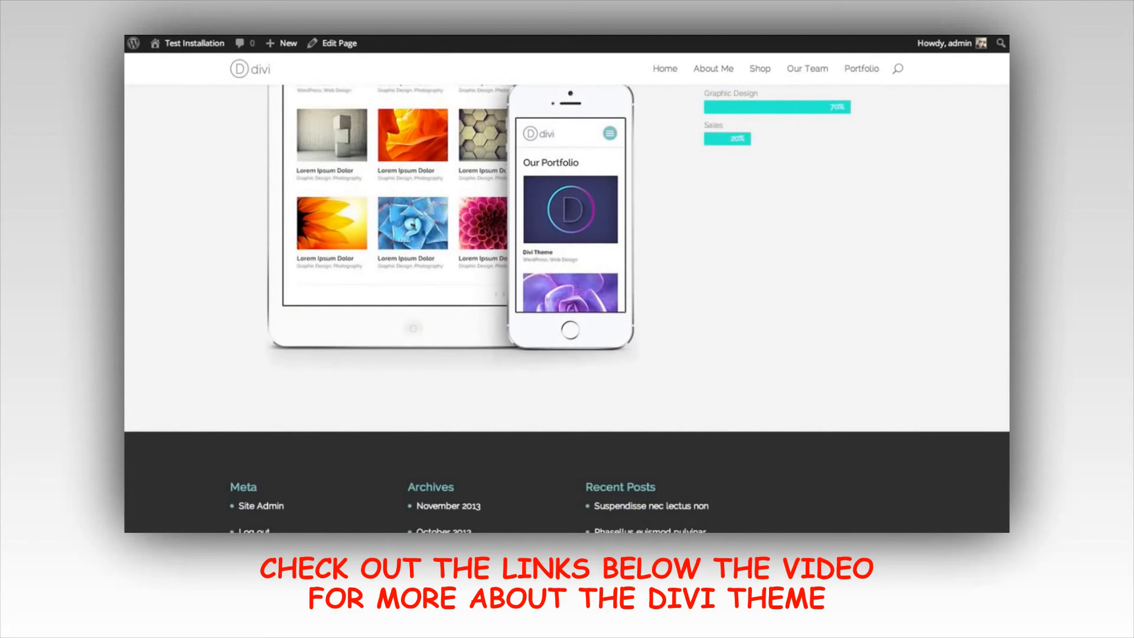
scroll(566, 307, "up", 2)
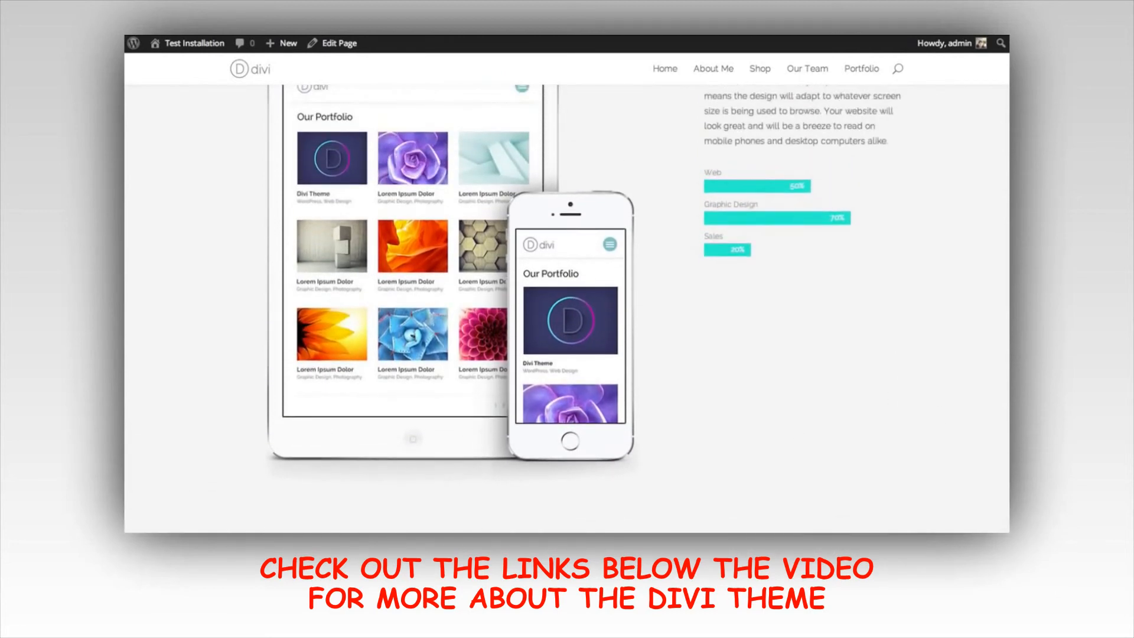
scroll(566, 307, "up", 8)
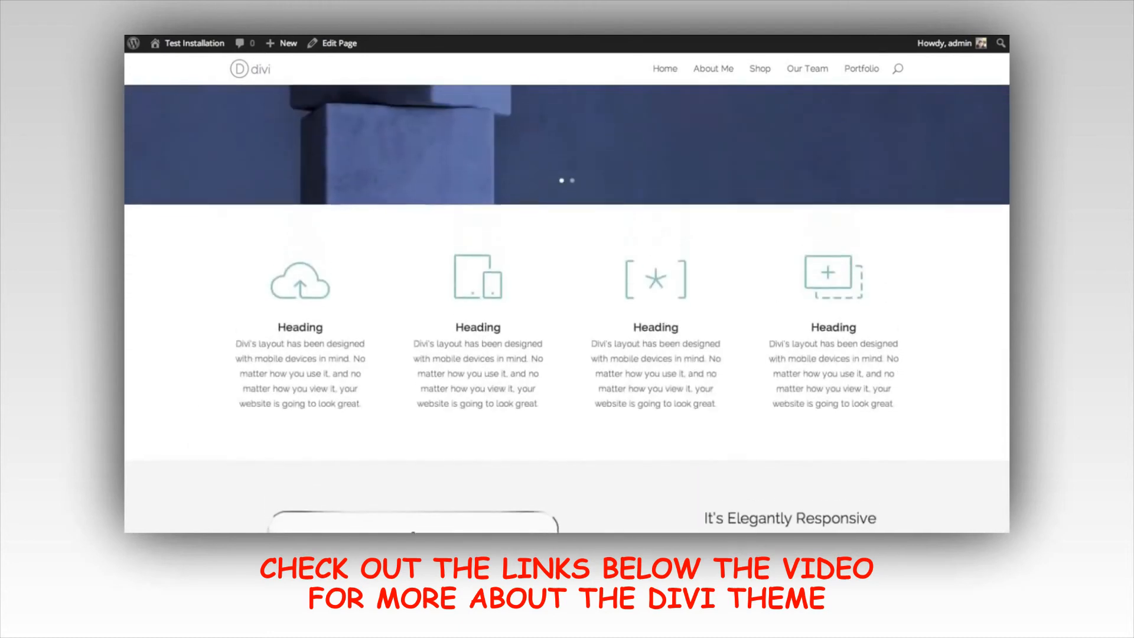
scroll(567, 307, "down", 4)
scroll(1006, 281, "down", 3)
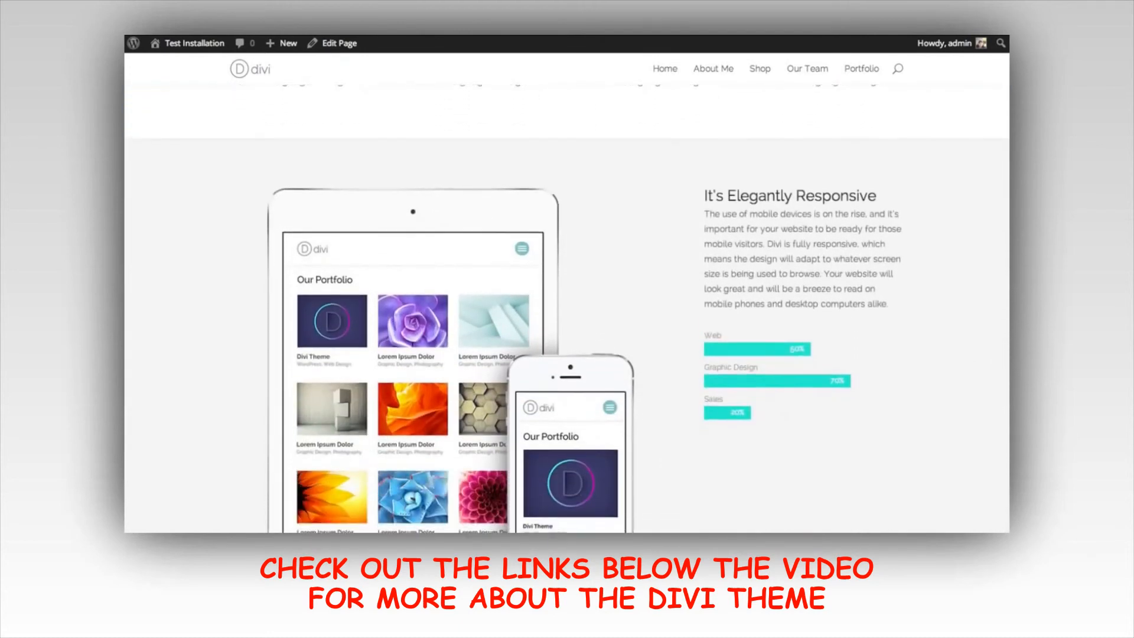
scroll(1006, 281, "down", 3)
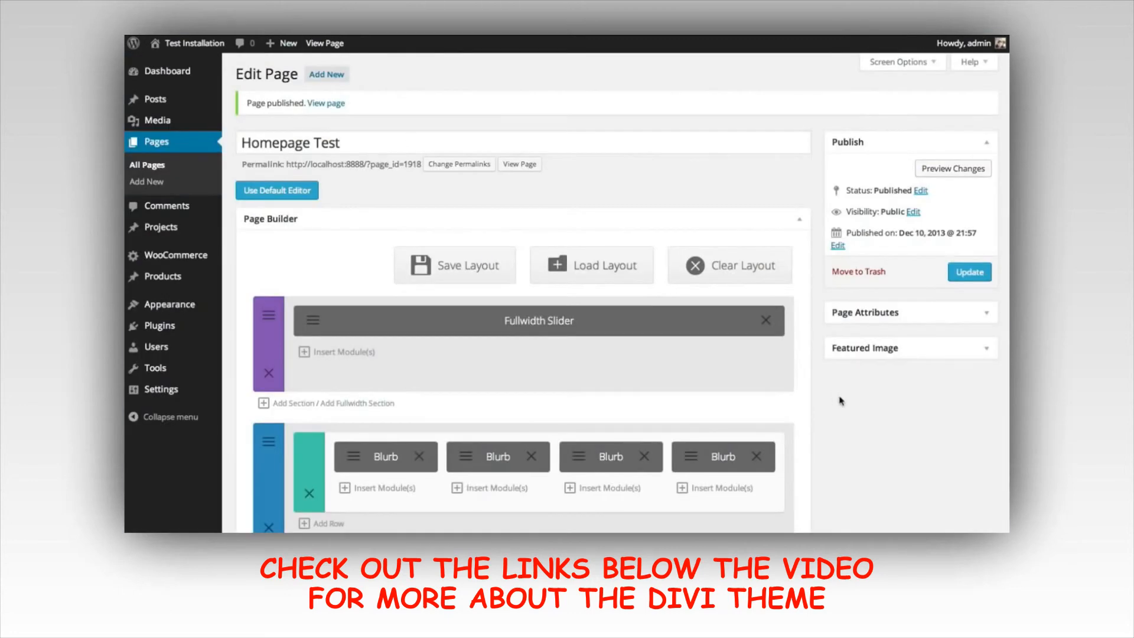
- Add a regular section below the image, text and animated counters section and give its row four 1/4 columns
scroll(841, 370, "down", 7)
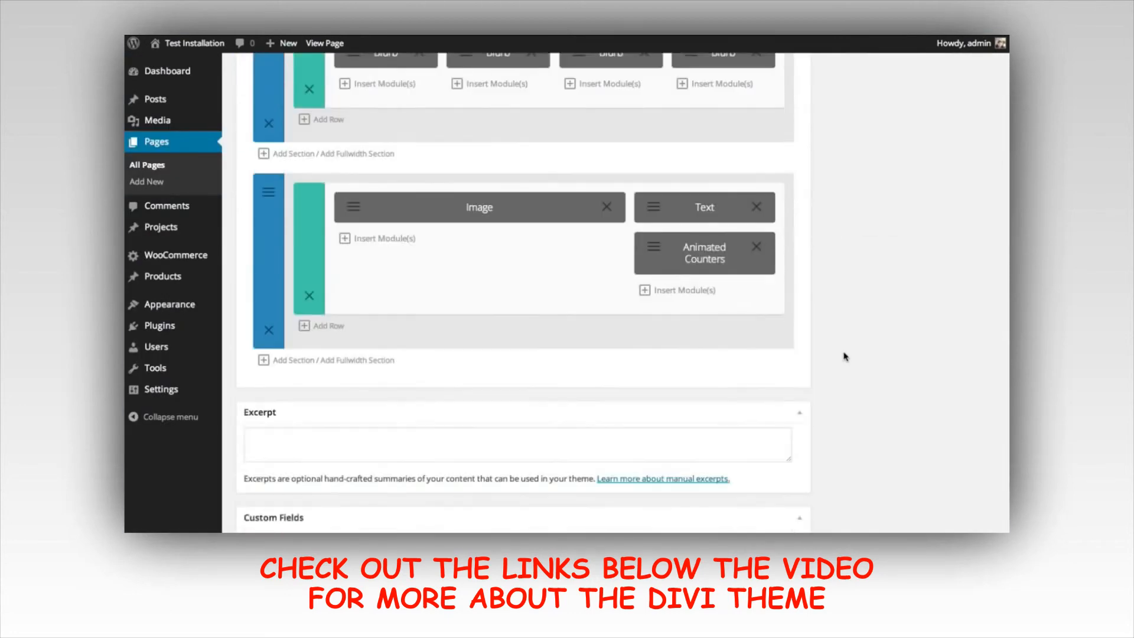
left_click(285, 362)
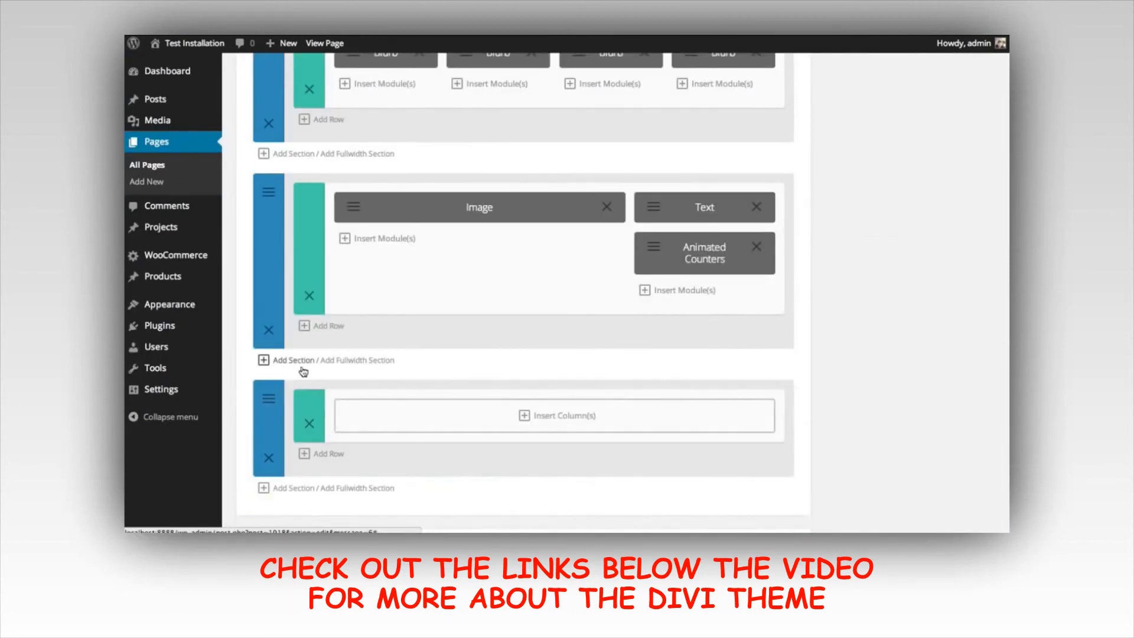
left_click(442, 423)
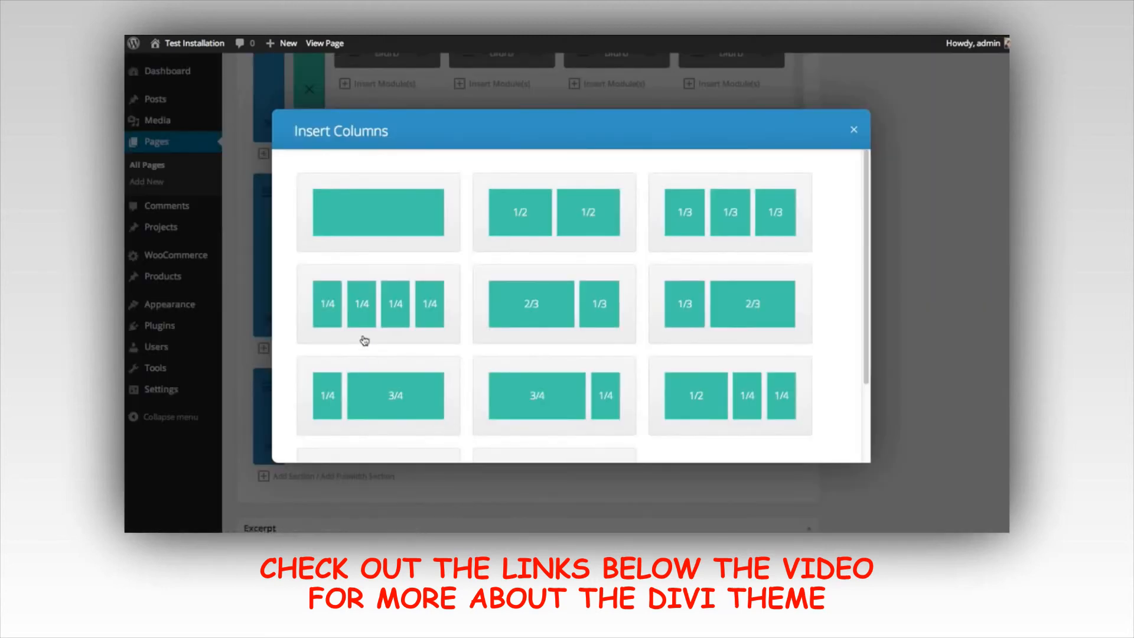
left_click(378, 301)
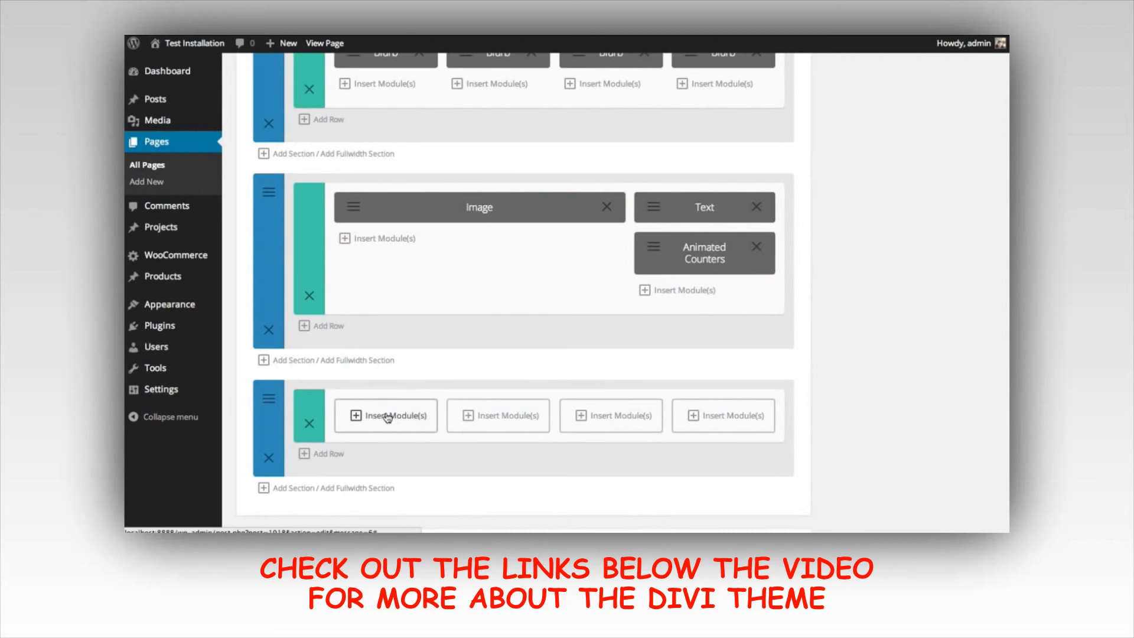
- Insert an Image module with the WPML logo (logo-41.jpg) from the media library in the new row's first column and save it
left_click(412, 424)
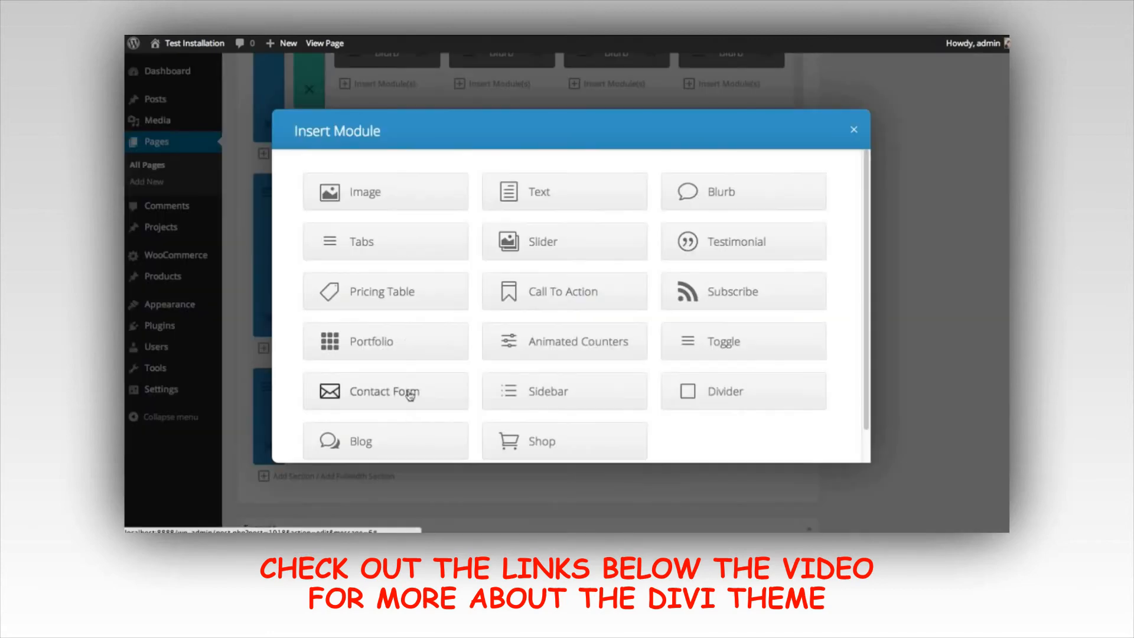
left_click(396, 197)
left_click(673, 183)
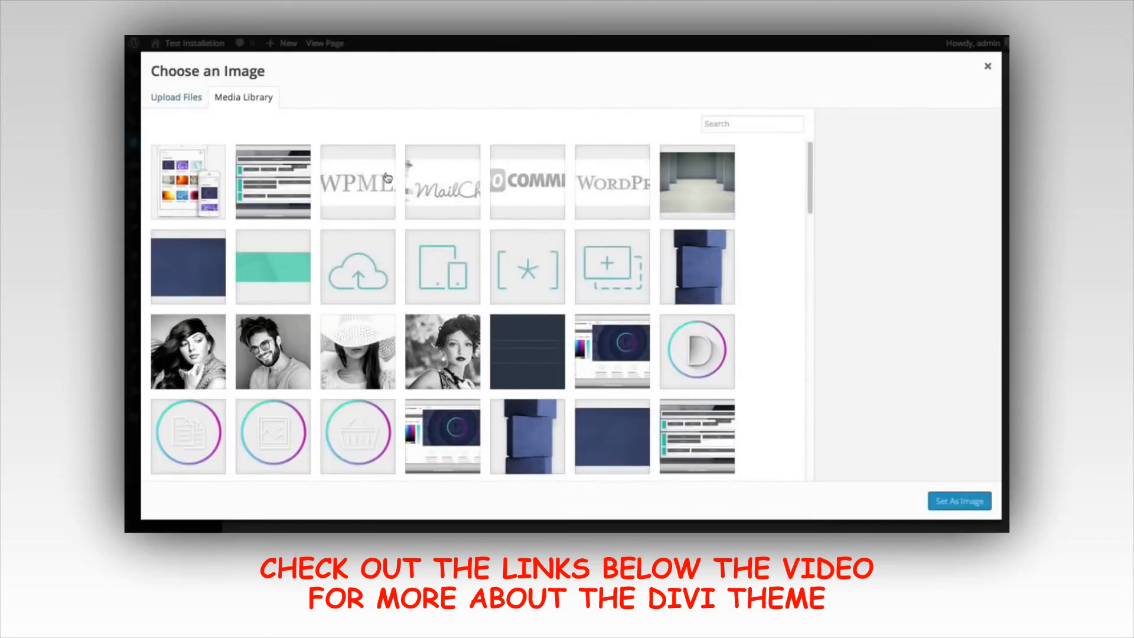
left_click(393, 177)
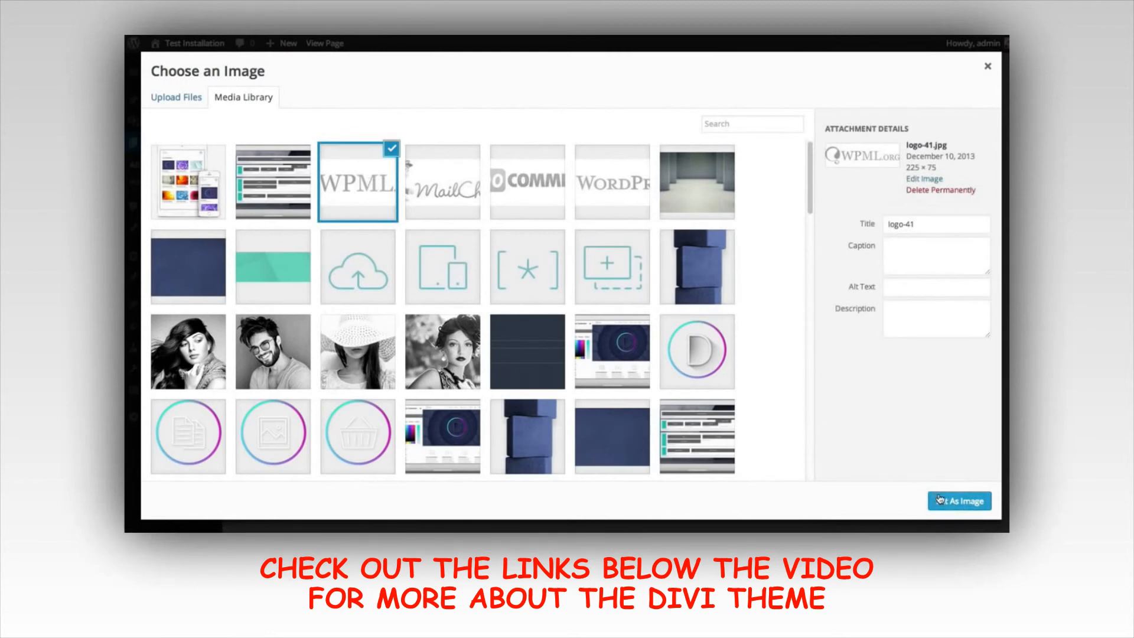
left_click(937, 499)
left_click(840, 443)
- Insert an Image module with the MailChimp logo from the media library in the second column and save it
left_click(509, 417)
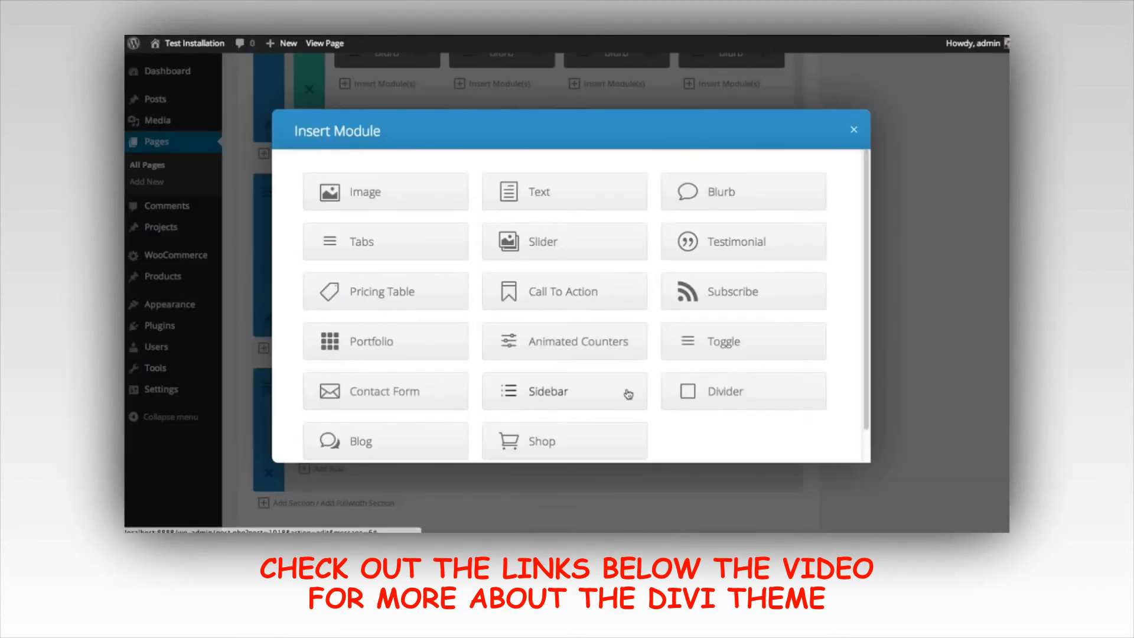
left_click(386, 195)
left_click(668, 183)
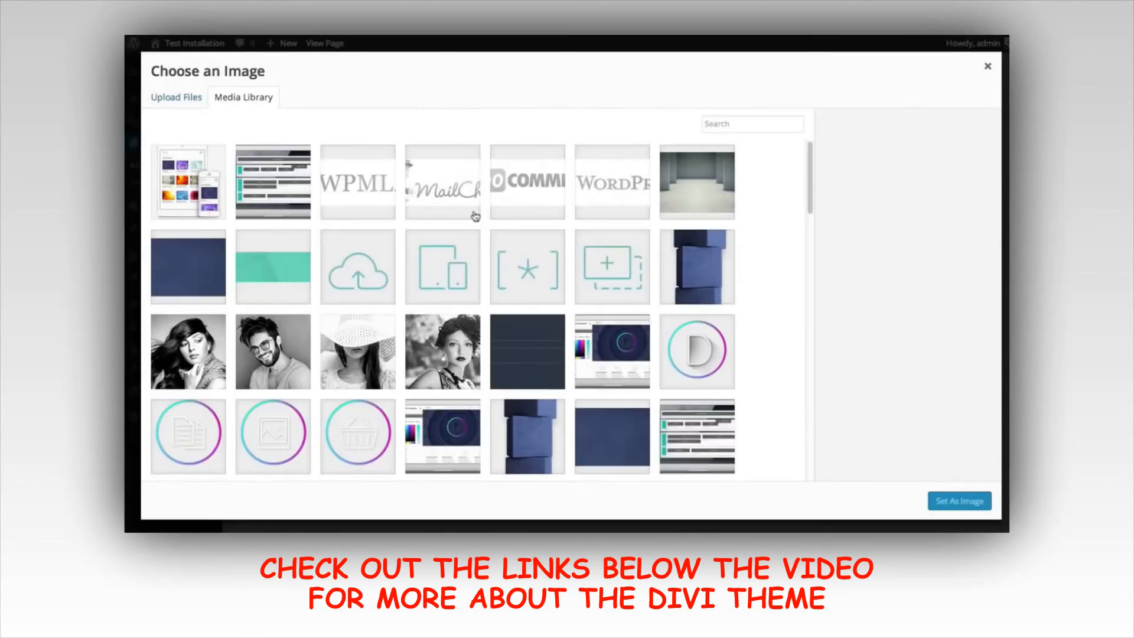
left_click(440, 185)
left_click(934, 501)
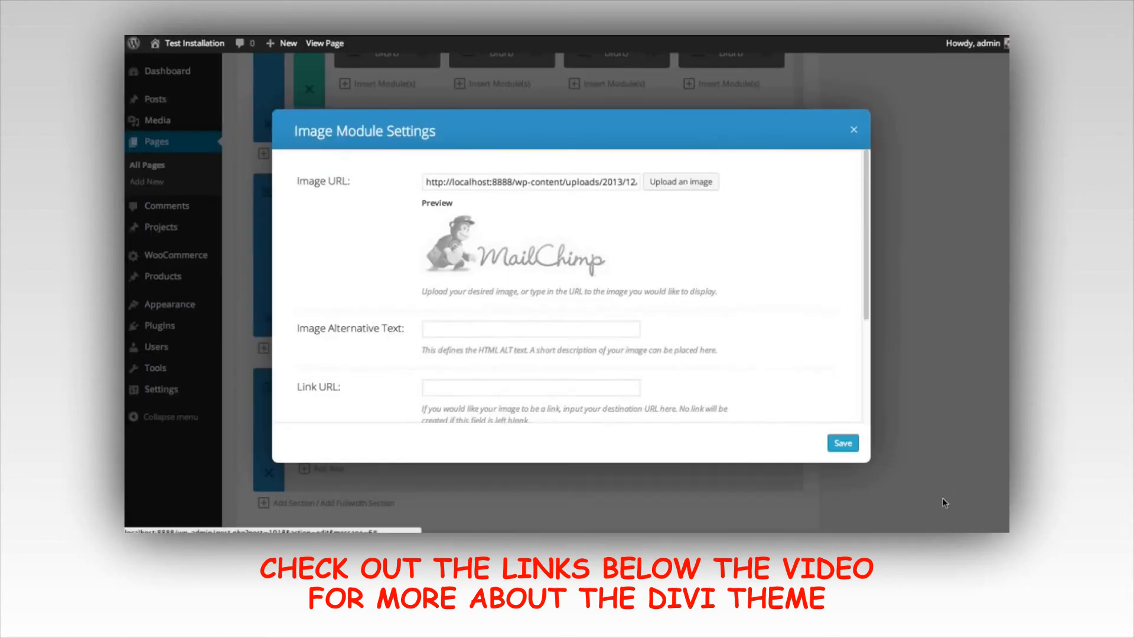
left_click(842, 443)
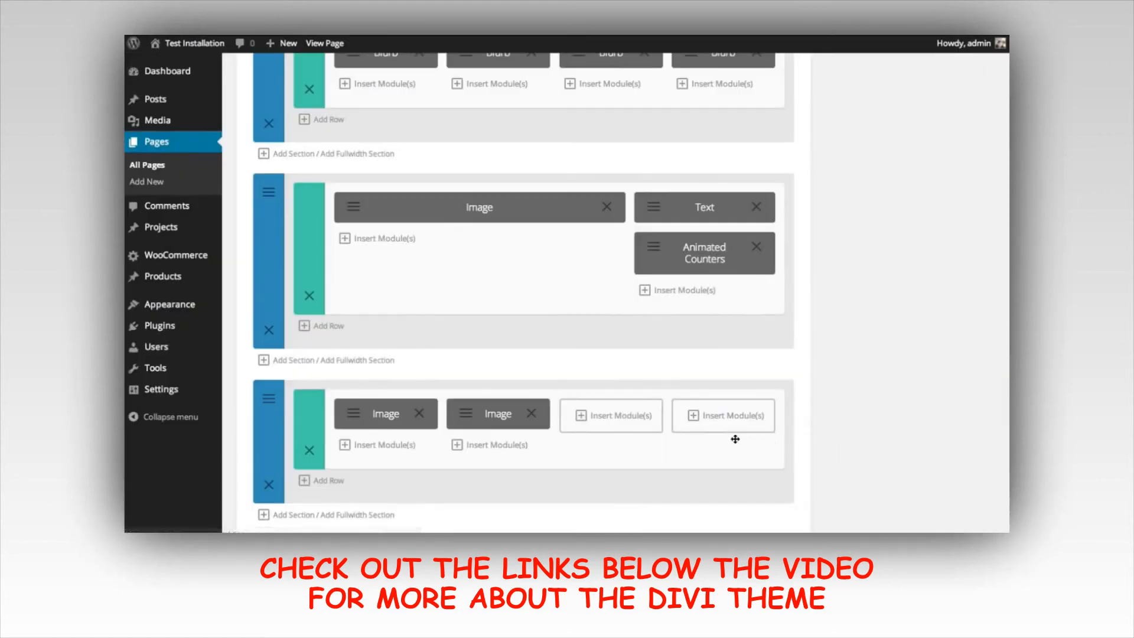
- Insert an Image module with the WooCommerce logo (logo-32.jpg) from the media library in the third column and save it
left_click(620, 415)
left_click(407, 188)
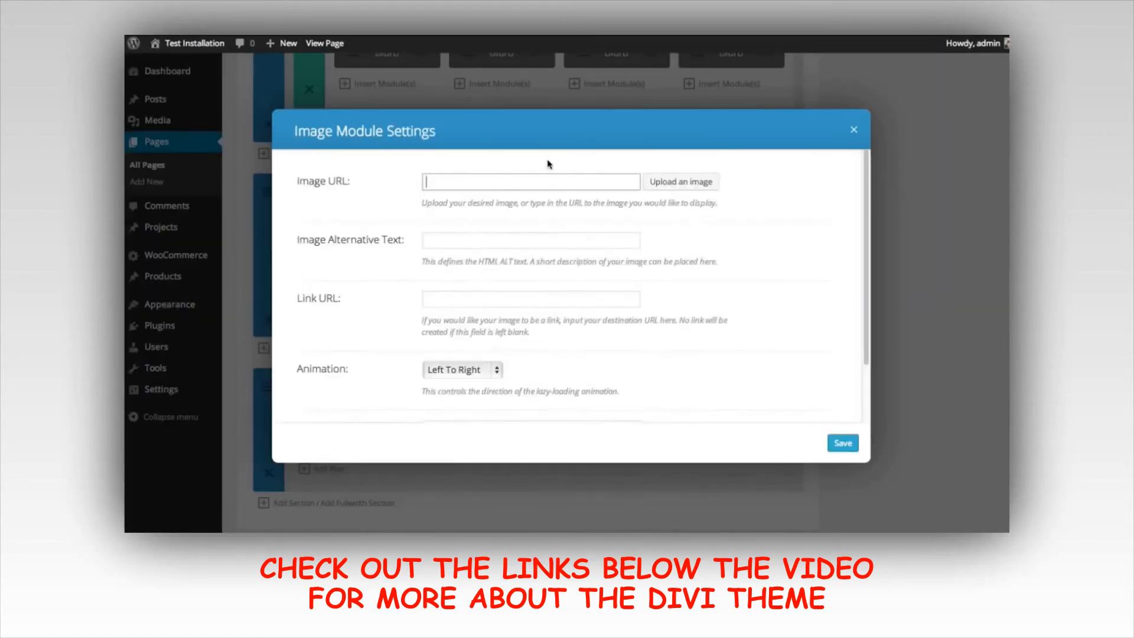
left_click(688, 184)
left_click(524, 189)
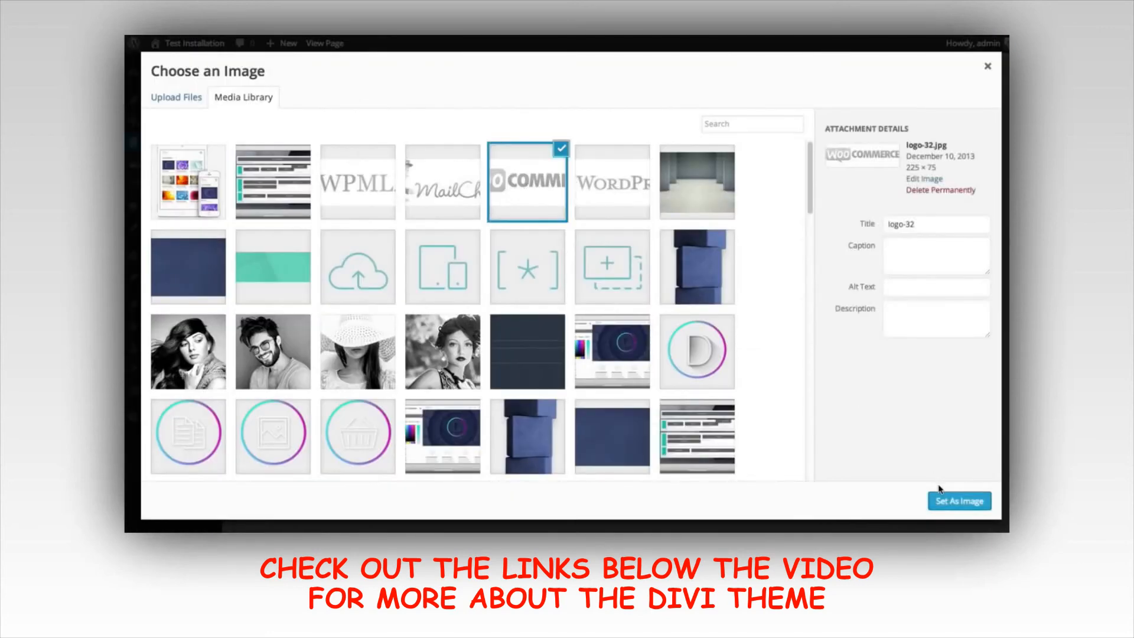
left_click(959, 501)
left_click(836, 443)
- Insert an Image module with the WordPress logo from the media library in the fourth column and save it
left_click(708, 413)
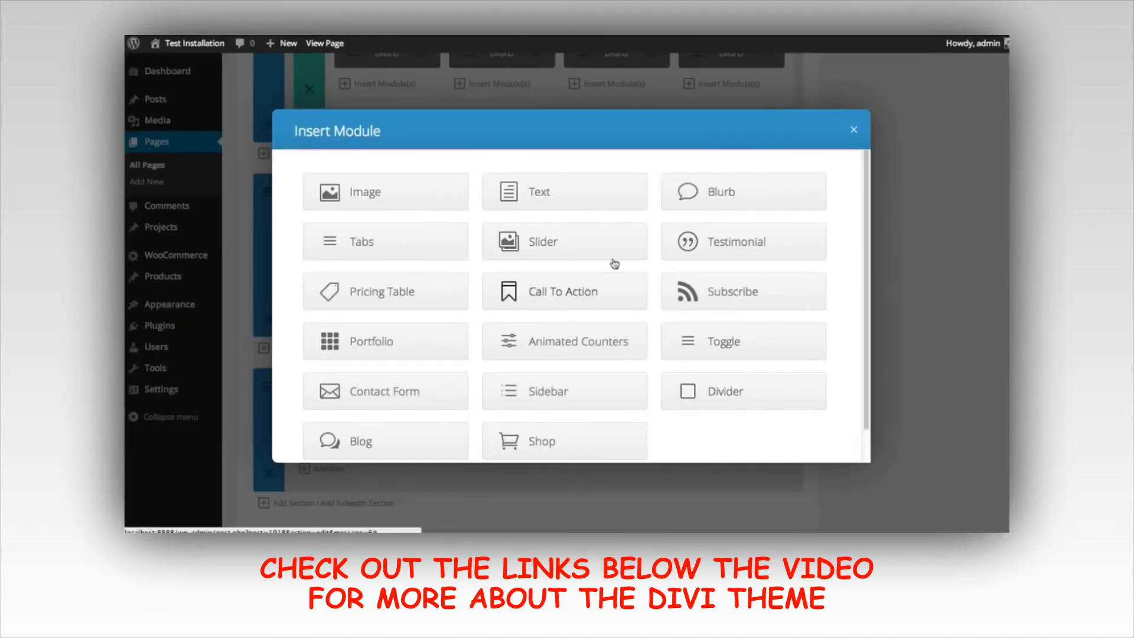
left_click(329, 190)
left_click(680, 181)
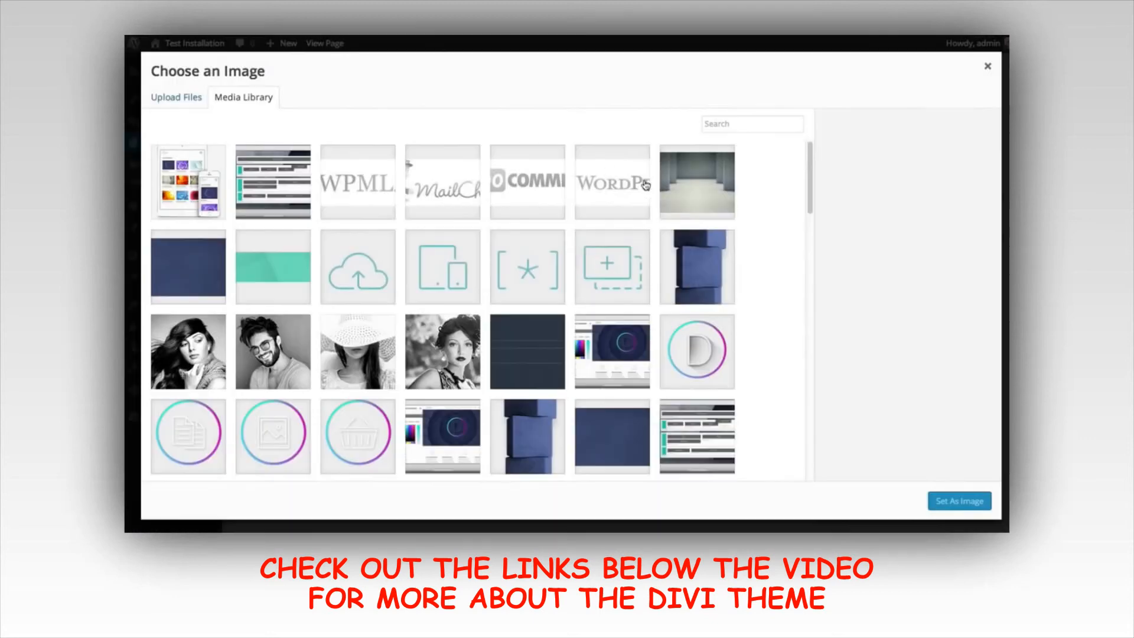
left_click(614, 181)
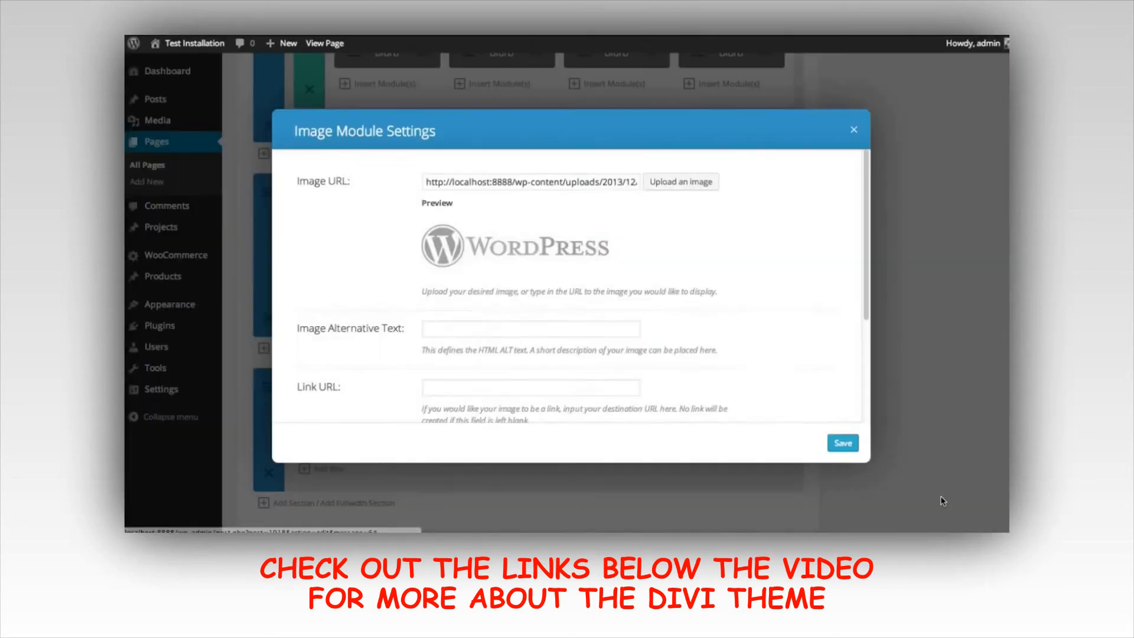
left_click(843, 443)
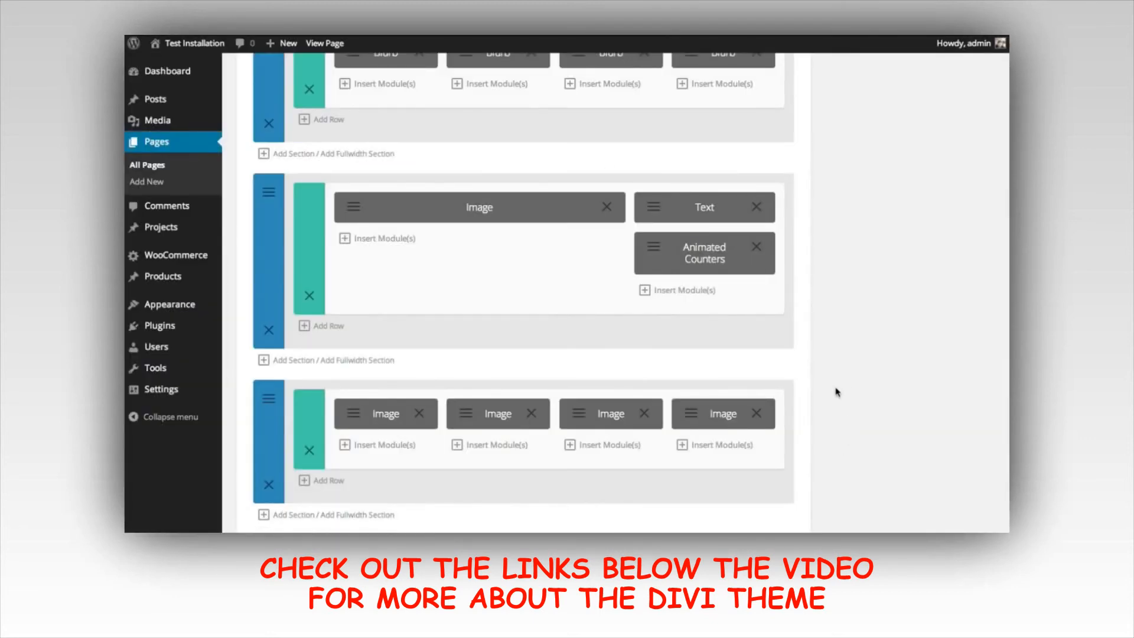
- Preview the page changes and examine the row of four logos between the shaded section and the footer
scroll(849, 381, "up", 4)
scroll(851, 384, "down", 6)
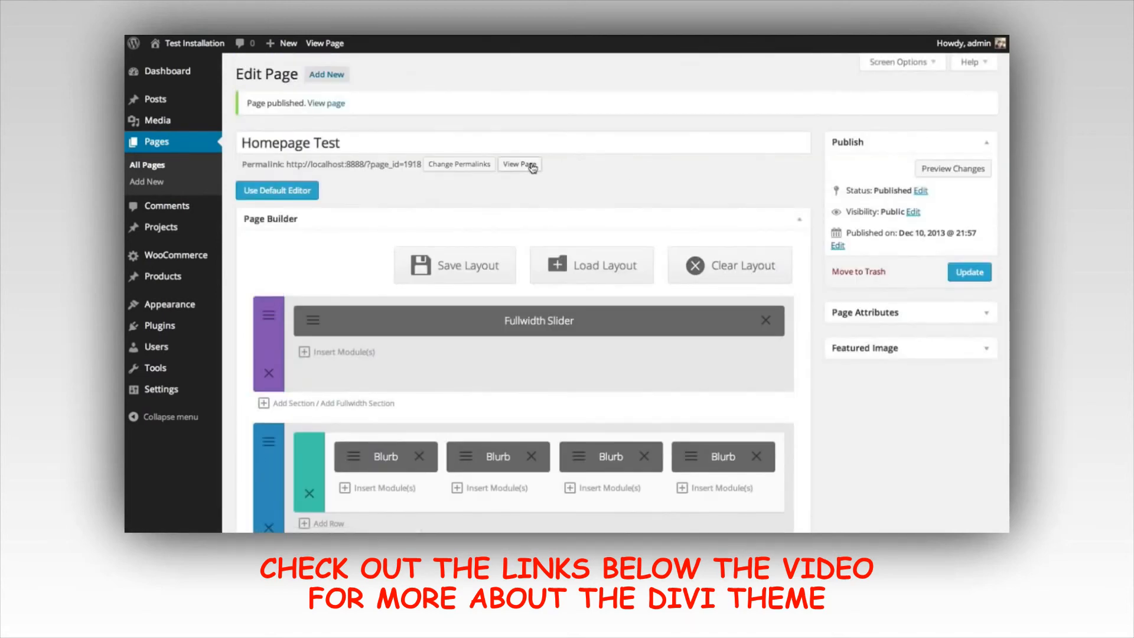
left_click(918, 168)
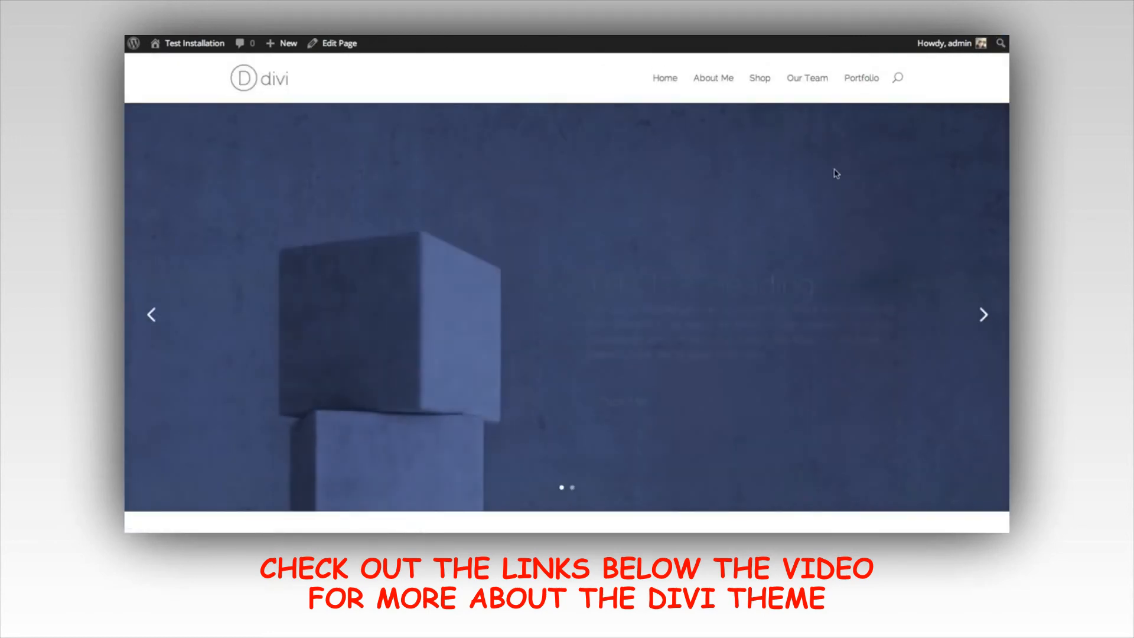
scroll(842, 172, "down", 2)
scroll(841, 172, "down", 10)
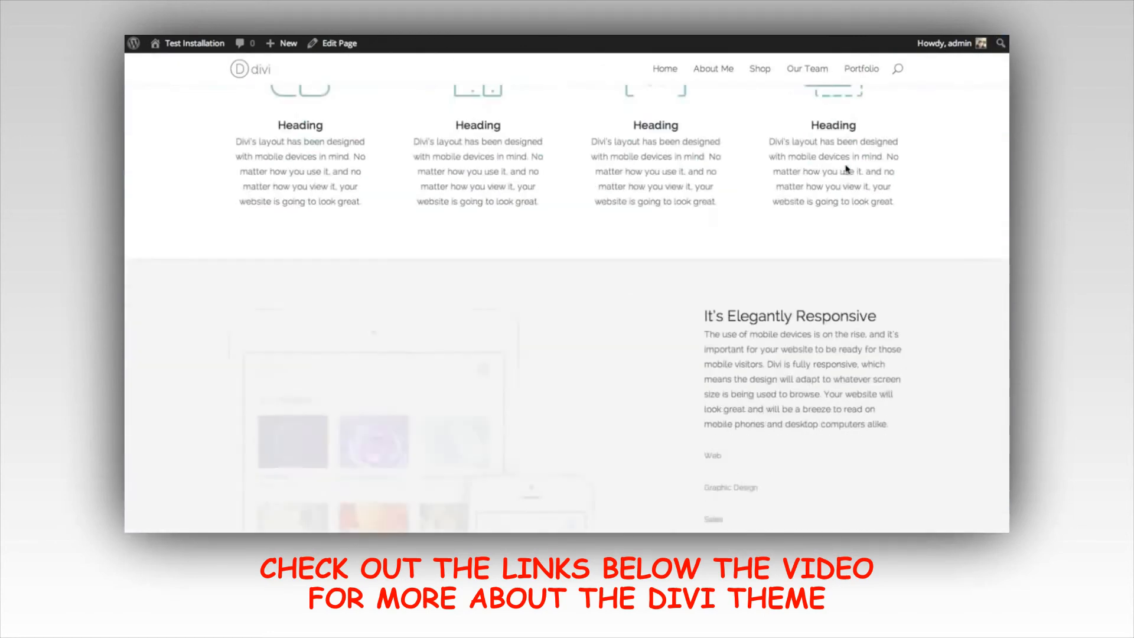
scroll(532, 235, "up", 2)
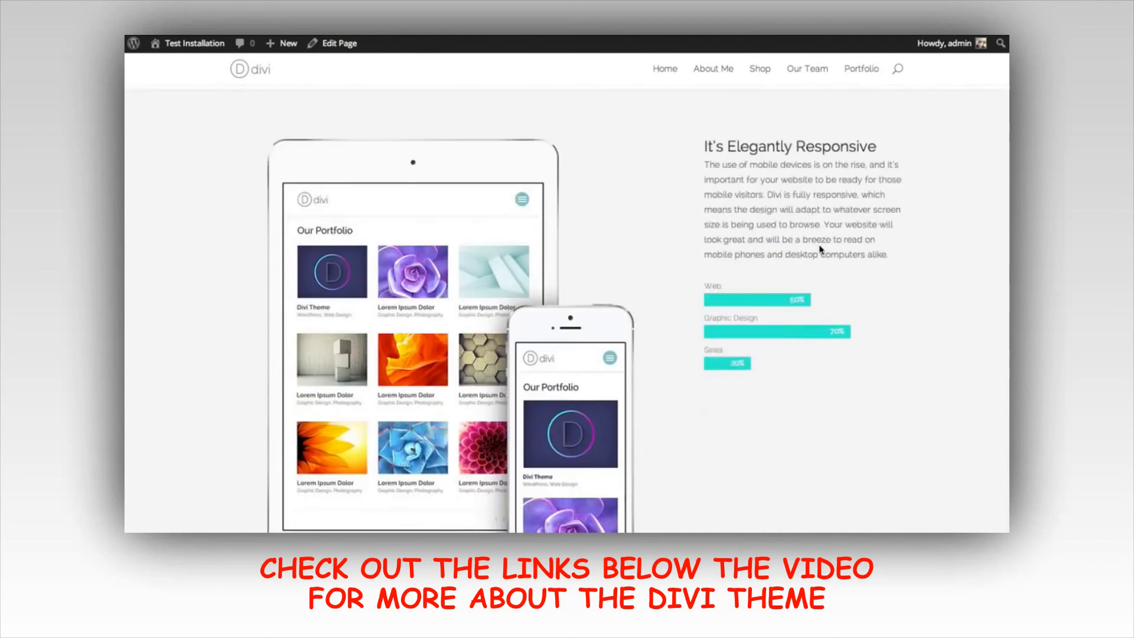
scroll(794, 248, "down", 7)
scroll(403, 347, "down", 1)
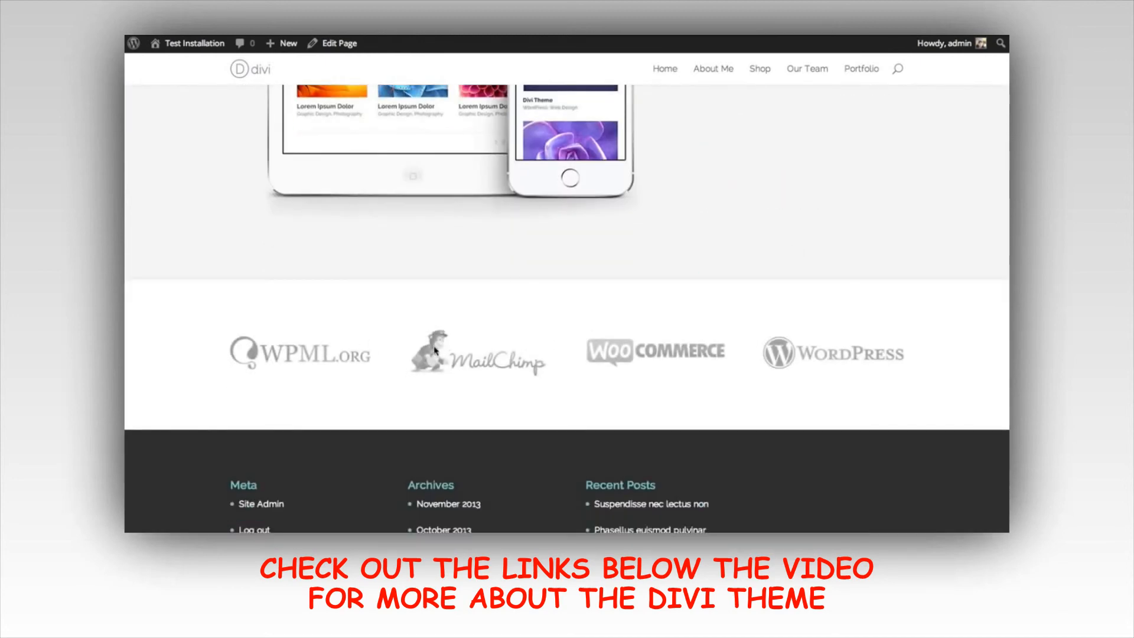
scroll(665, 318, "up", 8)
scroll(853, 328, "down", 10)
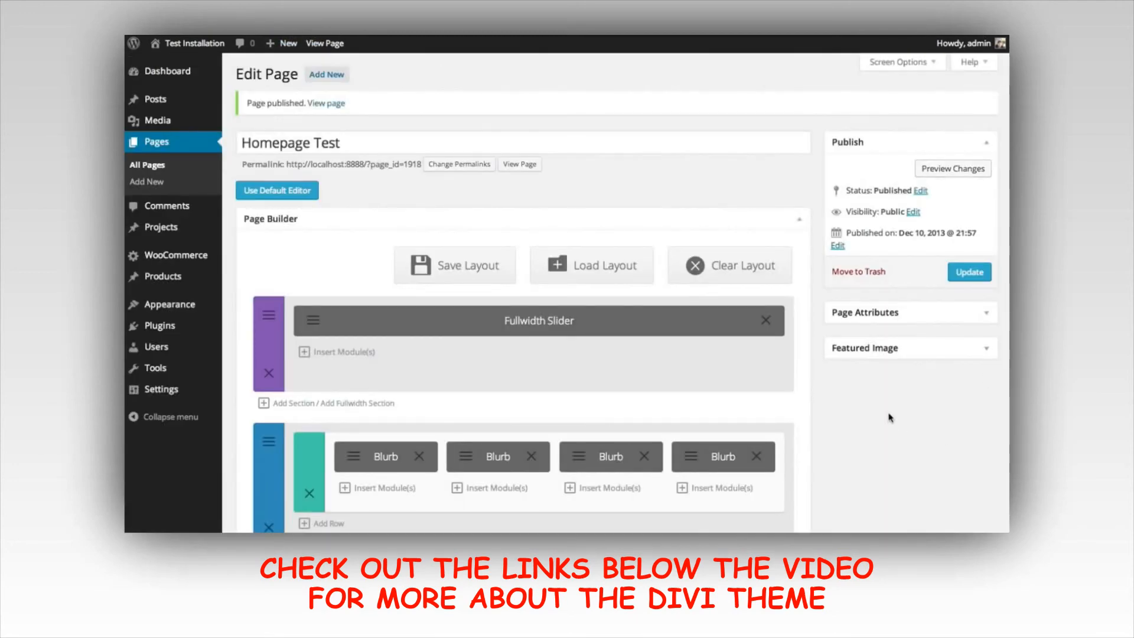
- Add a regular section below the logo section and save it with jpeg.jpg from the media library as its background image
scroll(890, 416, "down", 6)
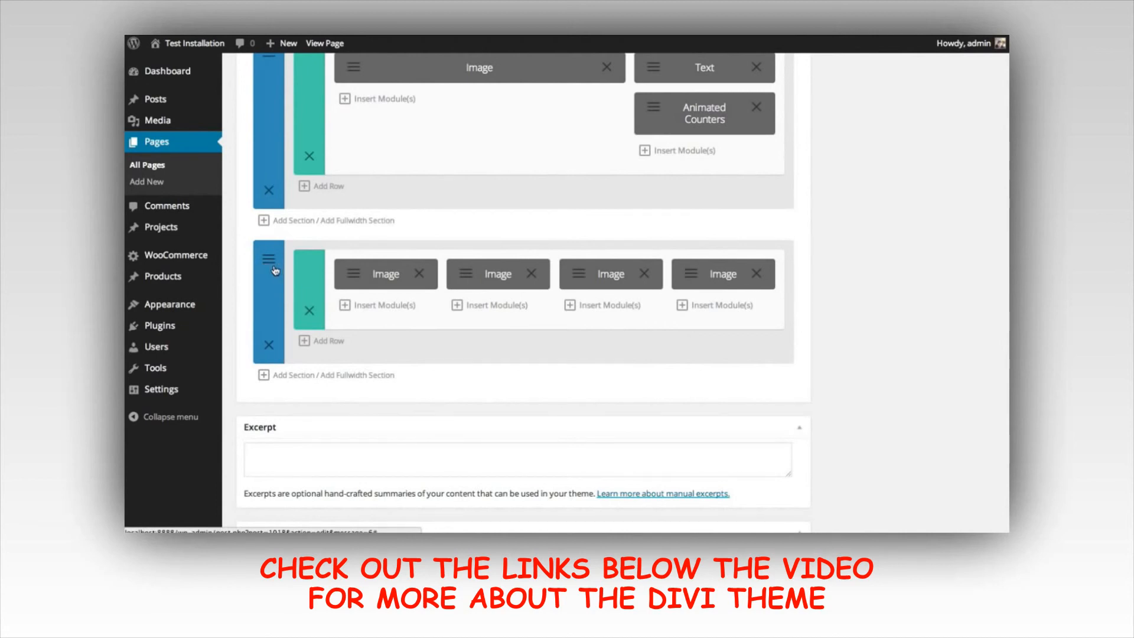
left_click(294, 376)
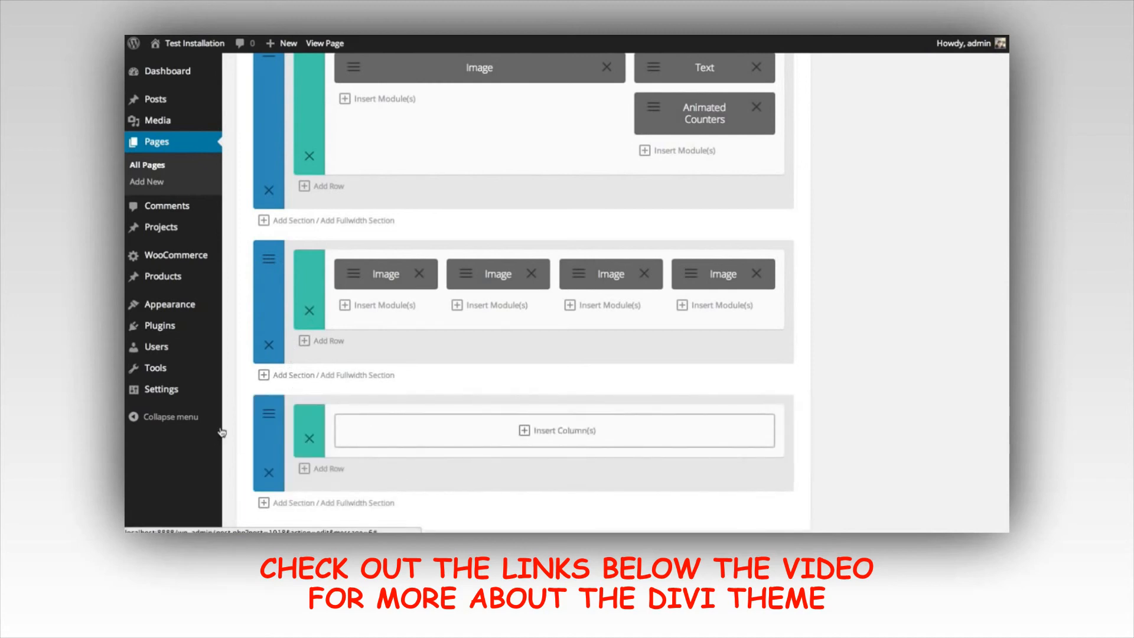
left_click(270, 416)
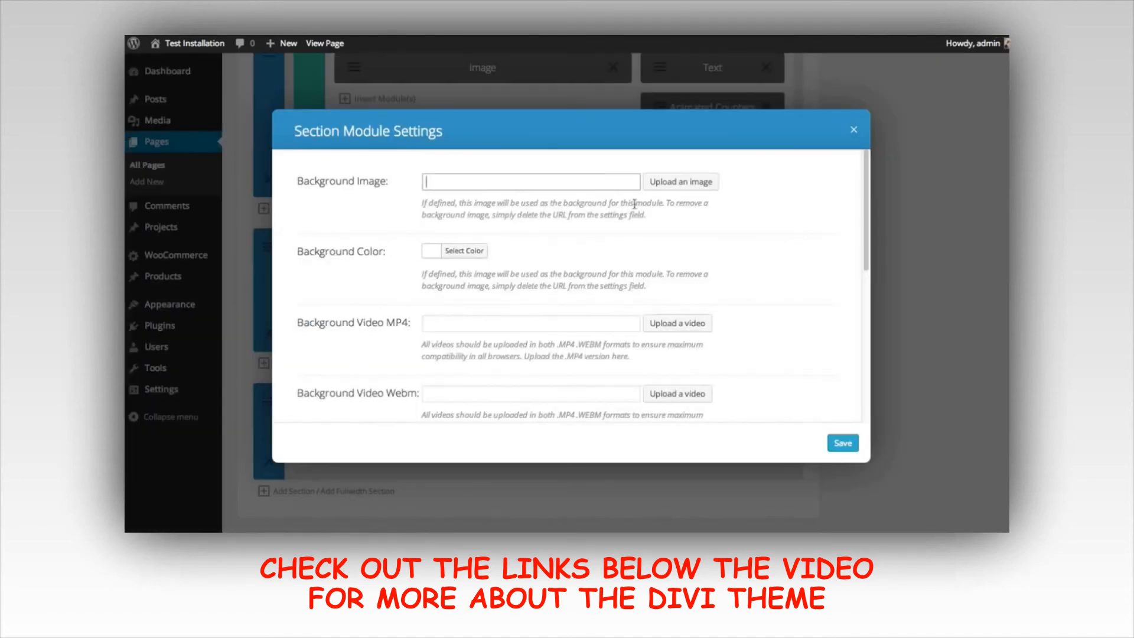
left_click(665, 184)
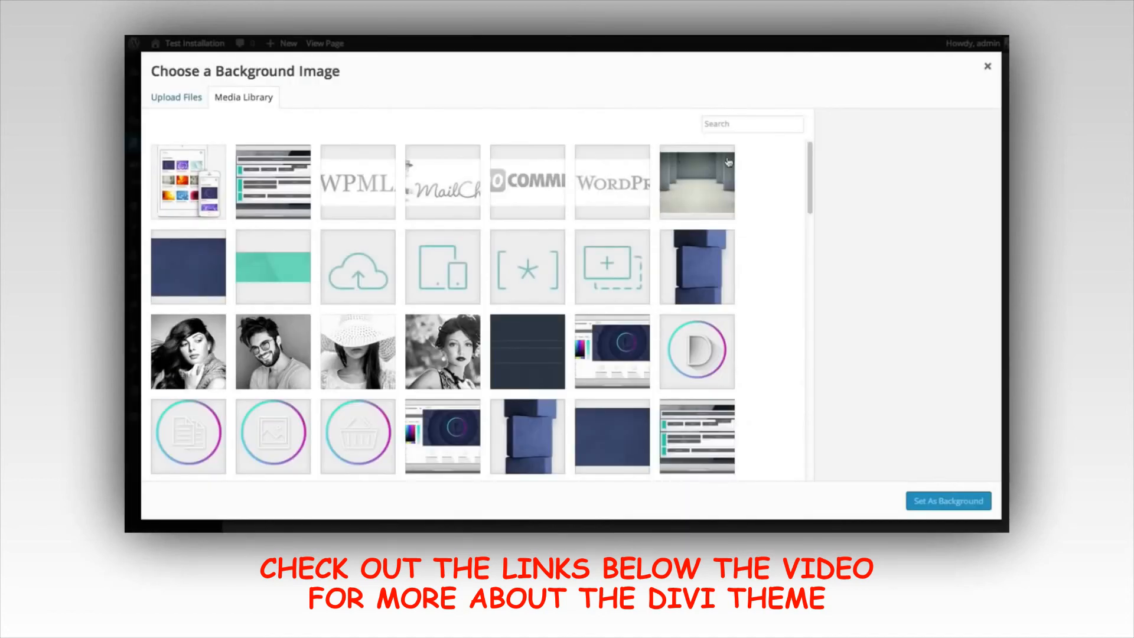
left_click(706, 189)
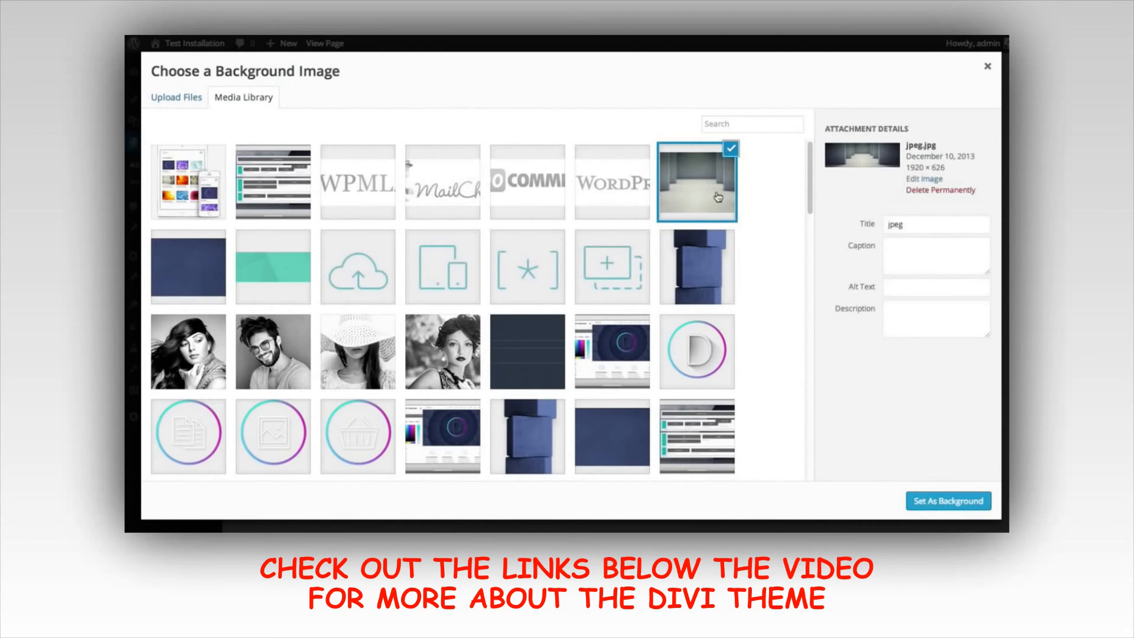
left_click(948, 502)
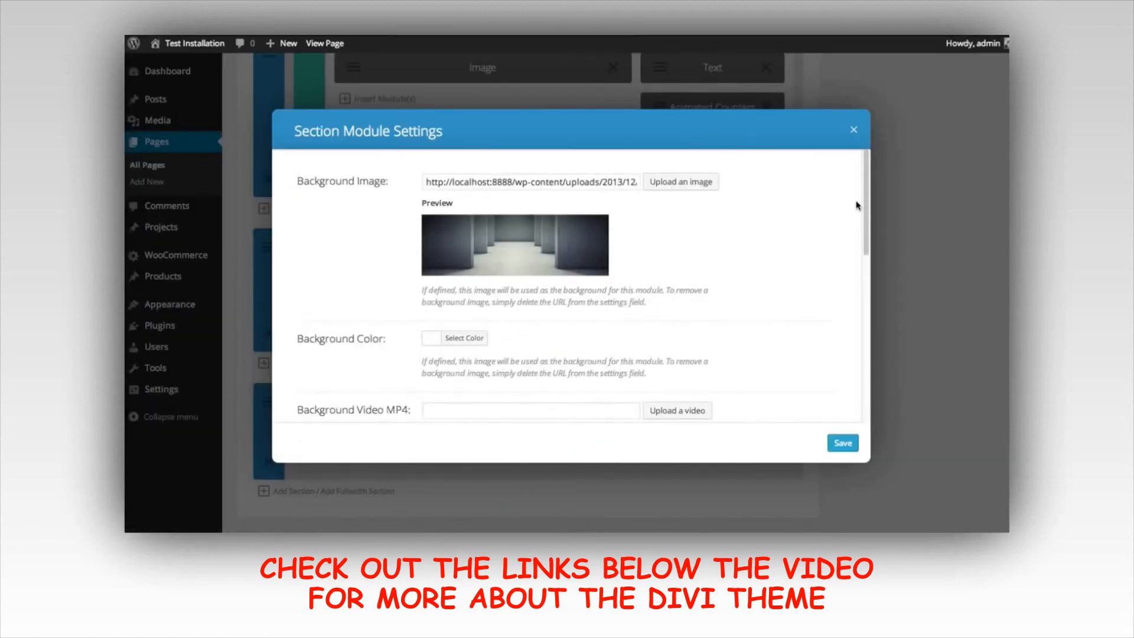
left_click_drag(868, 190, 853, 167)
left_click(842, 443)
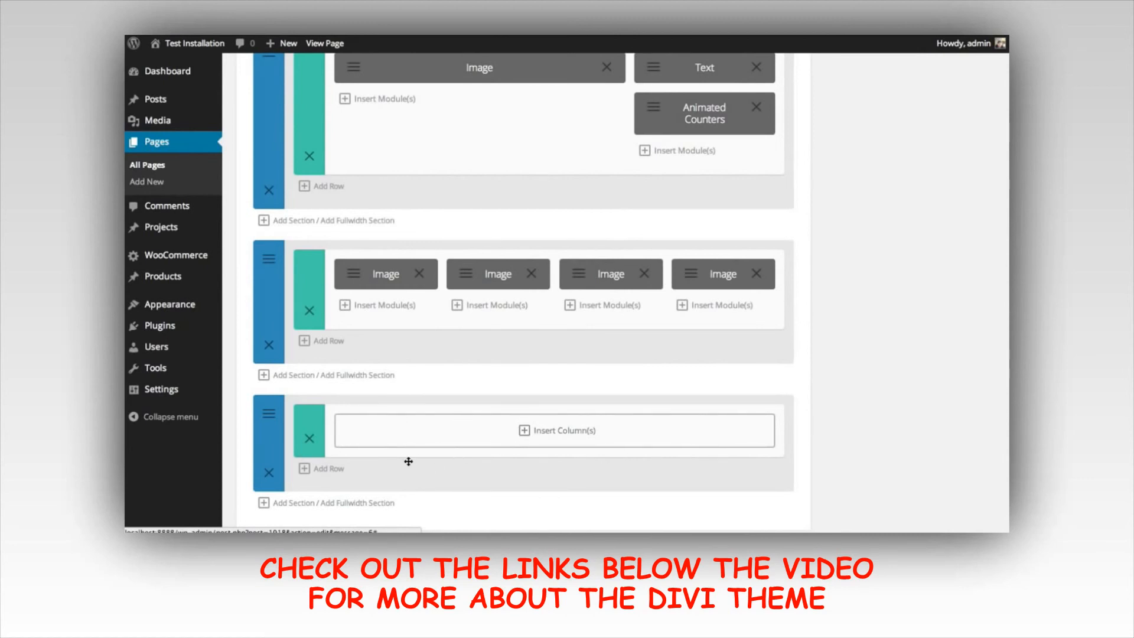
- Add a full-width column with a Text module headed "With Our Most Advanced Page Builder Yet." and a short intro about Divi building truly dynamic pages
left_click(427, 444)
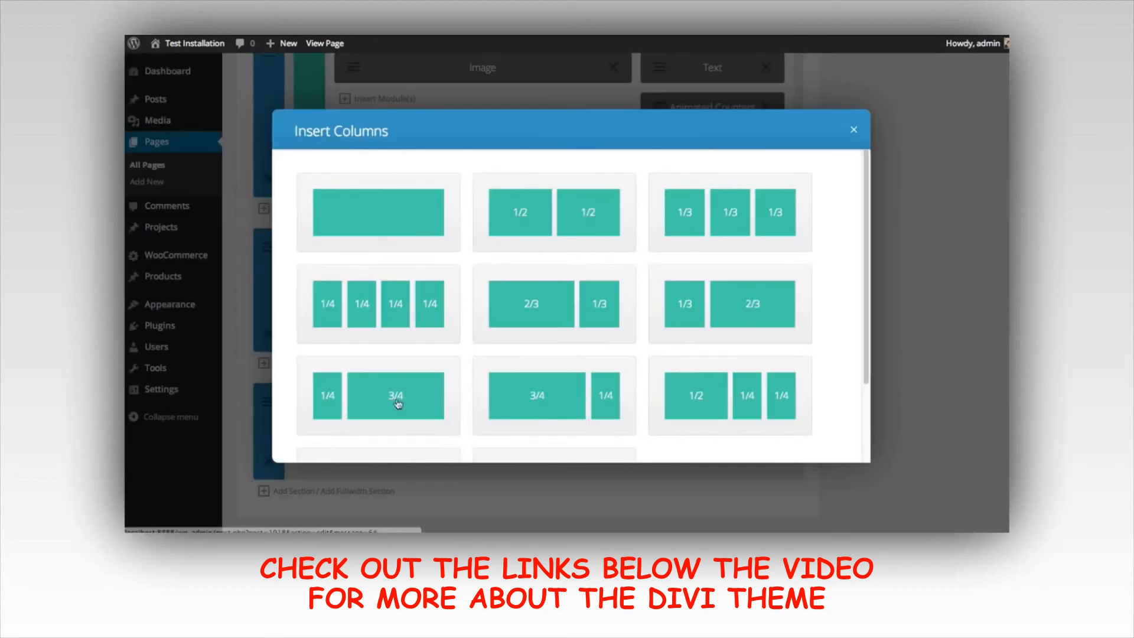
left_click(372, 205)
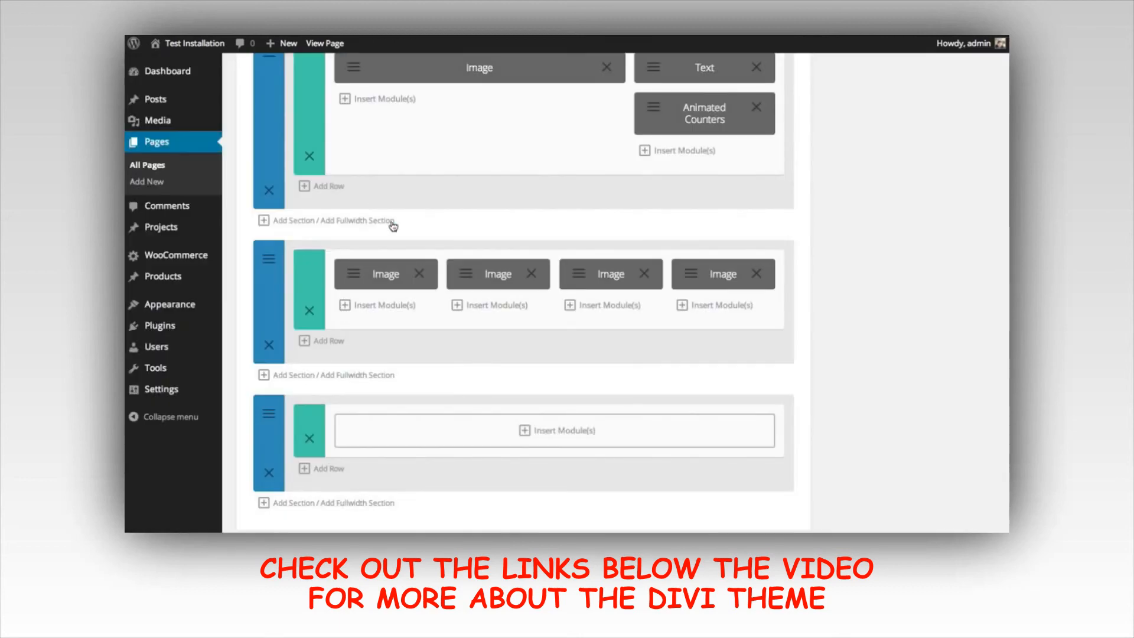
left_click(537, 430)
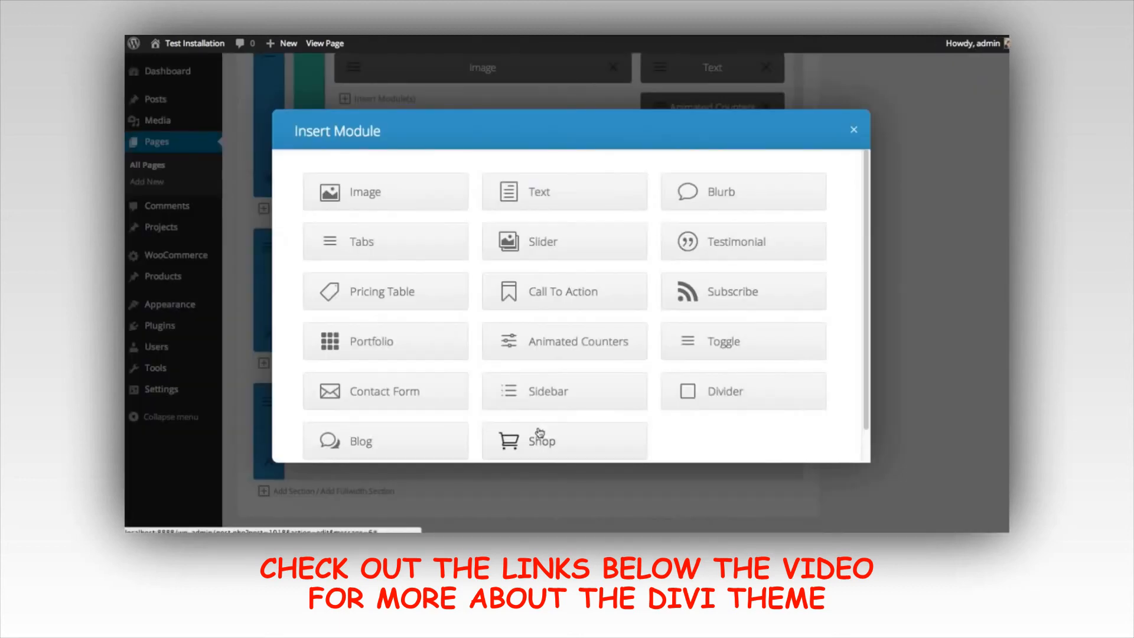
left_click(547, 196)
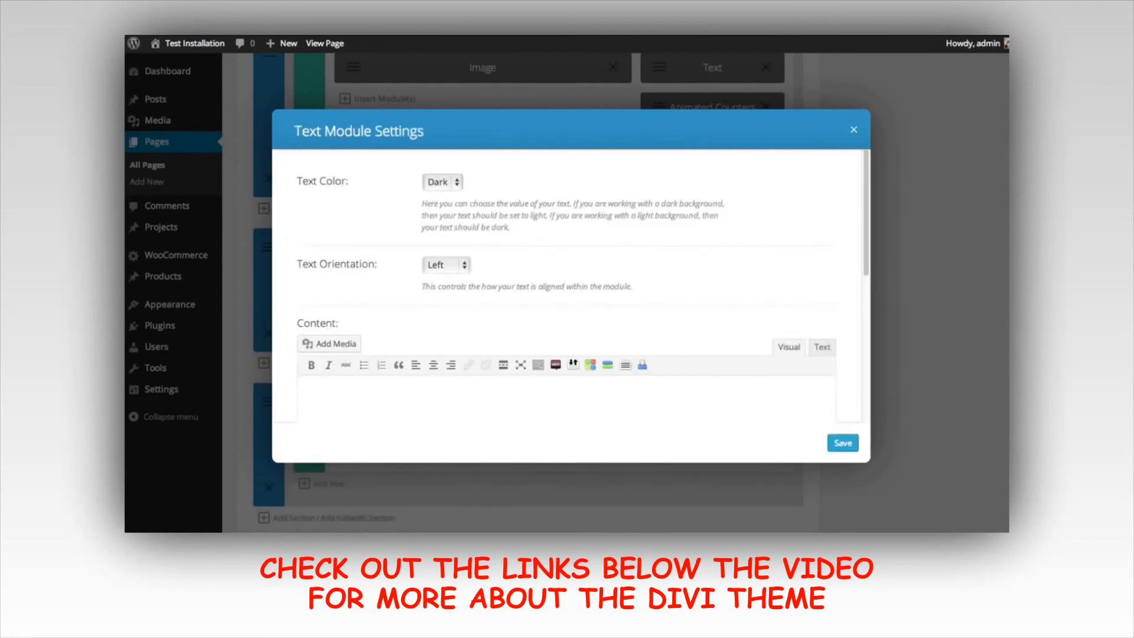
left_click(592, 408)
type("With Our Most Advanced Page Builder Yet. Divi will change the way you build websites, forever. The builder makes it possible to build truly dynamic pages.")
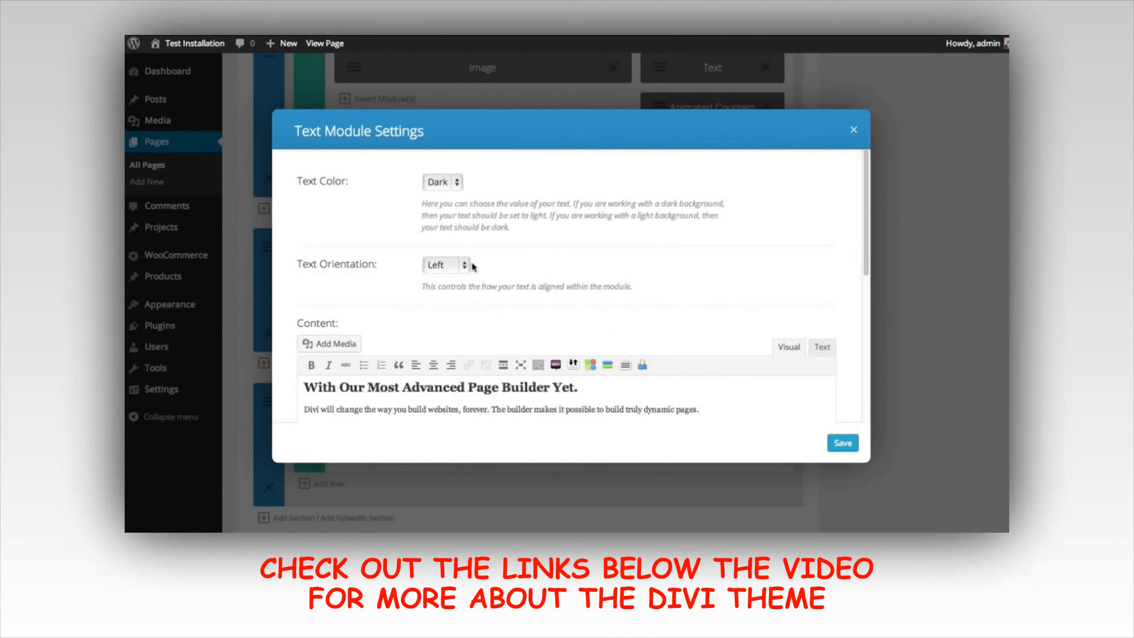
- Set the Text module's text color to light and its orientation to centered, and save the module
left_click(440, 179)
left_click(452, 199)
left_click(458, 267)
key("Return")
left_click(842, 443)
- Insert an Image module below the Text module using macbook-air2-stone-minified1.png from the media library
scroll(848, 433, "down", 2)
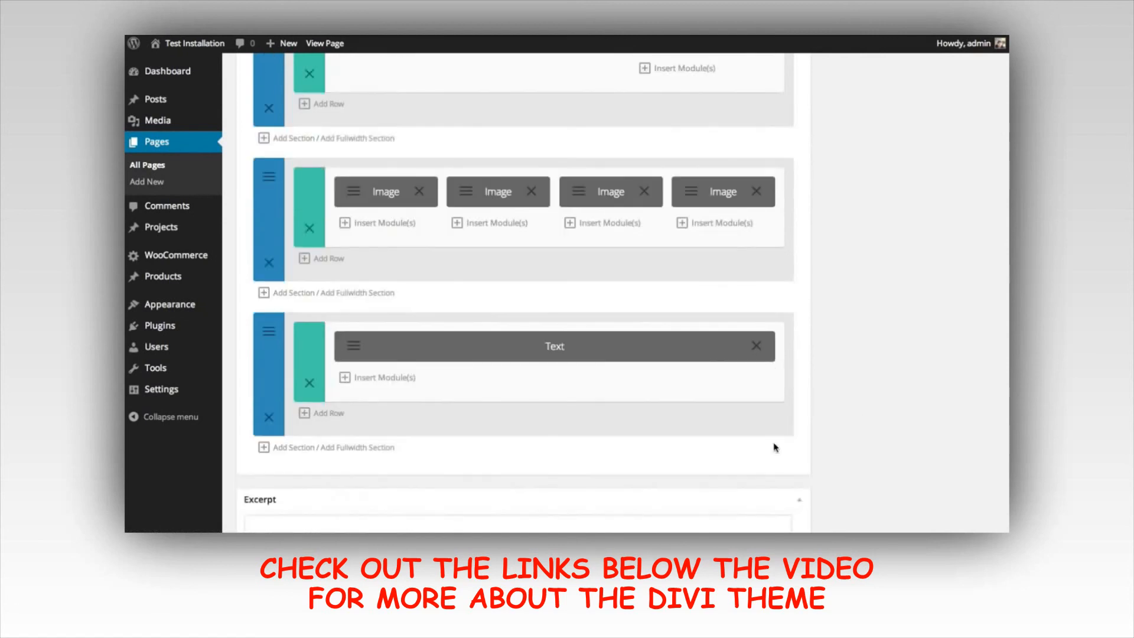
left_click(399, 383)
left_click(385, 203)
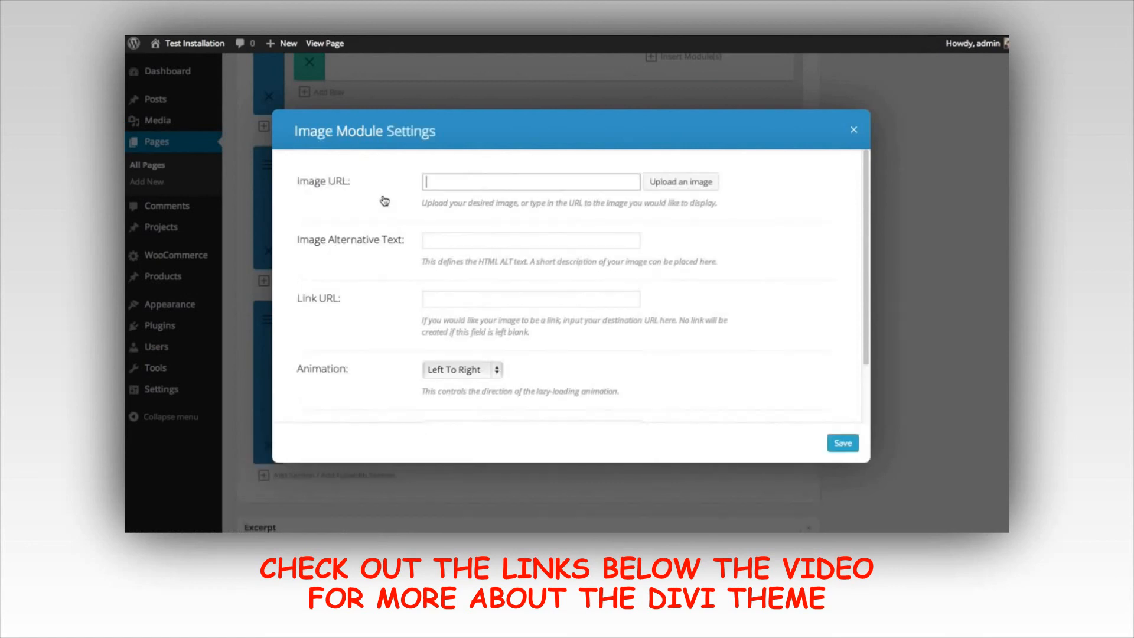
left_click(682, 183)
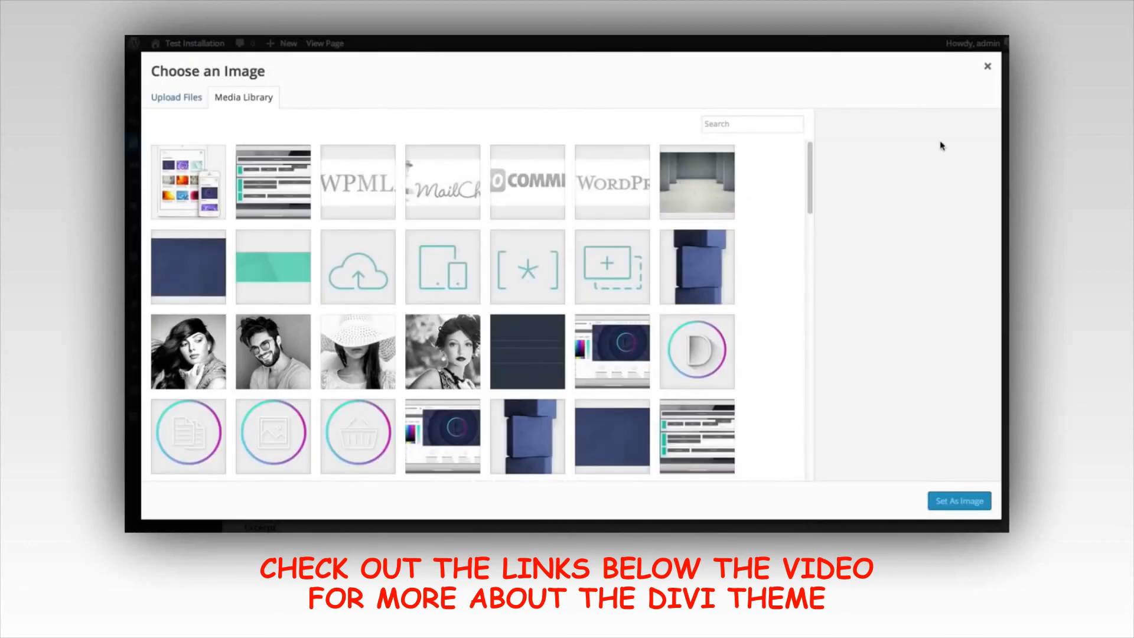
left_click(257, 178)
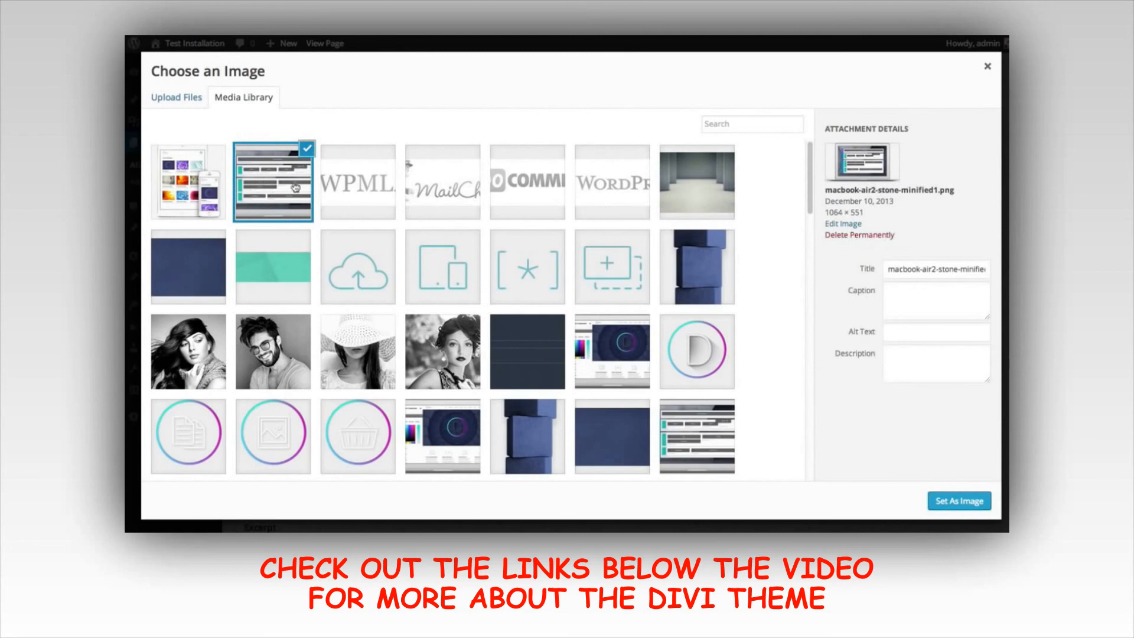
left_click(960, 504)
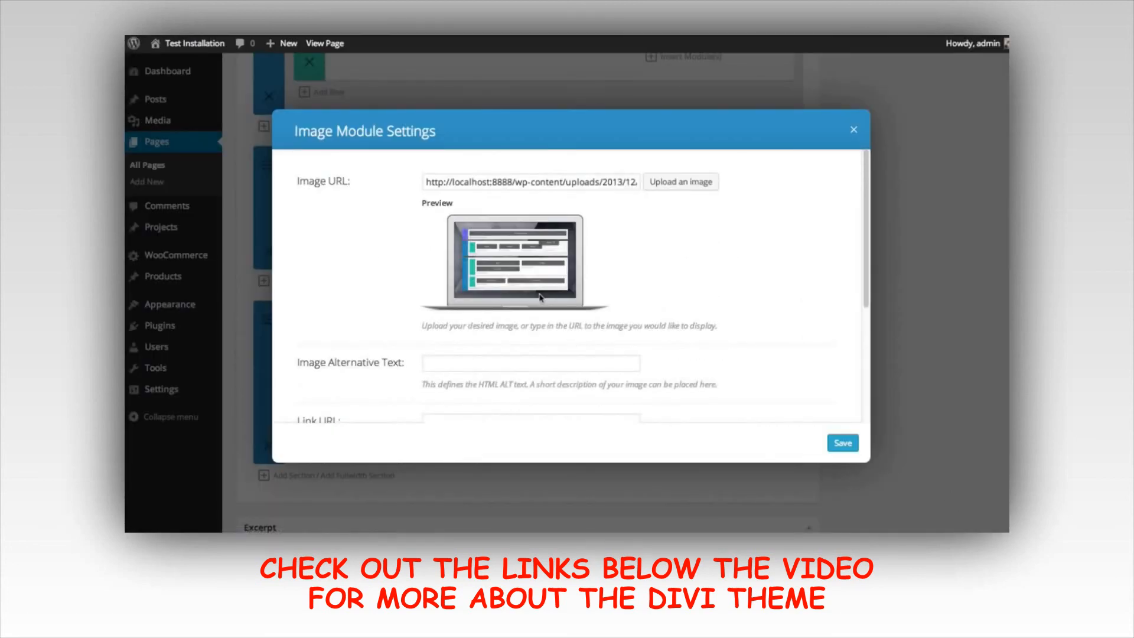
- Set the laptop image's animation to Top To Bottom and save the Image module beneath the text
scroll(741, 292, "down", 5)
left_click(463, 302)
left_click(470, 324)
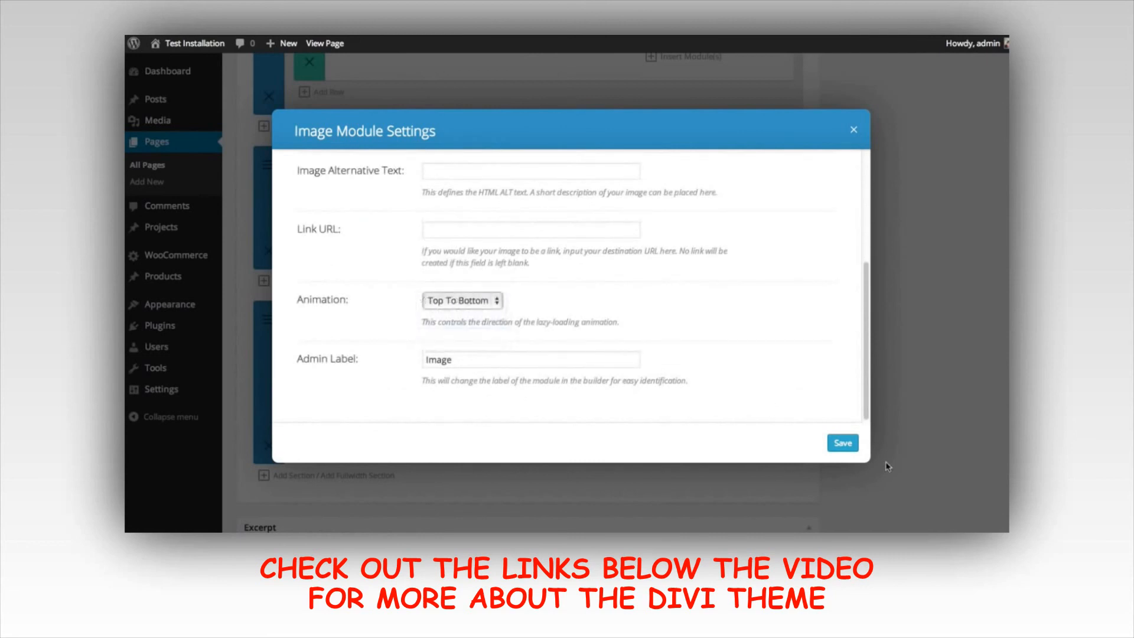
left_click(834, 441)
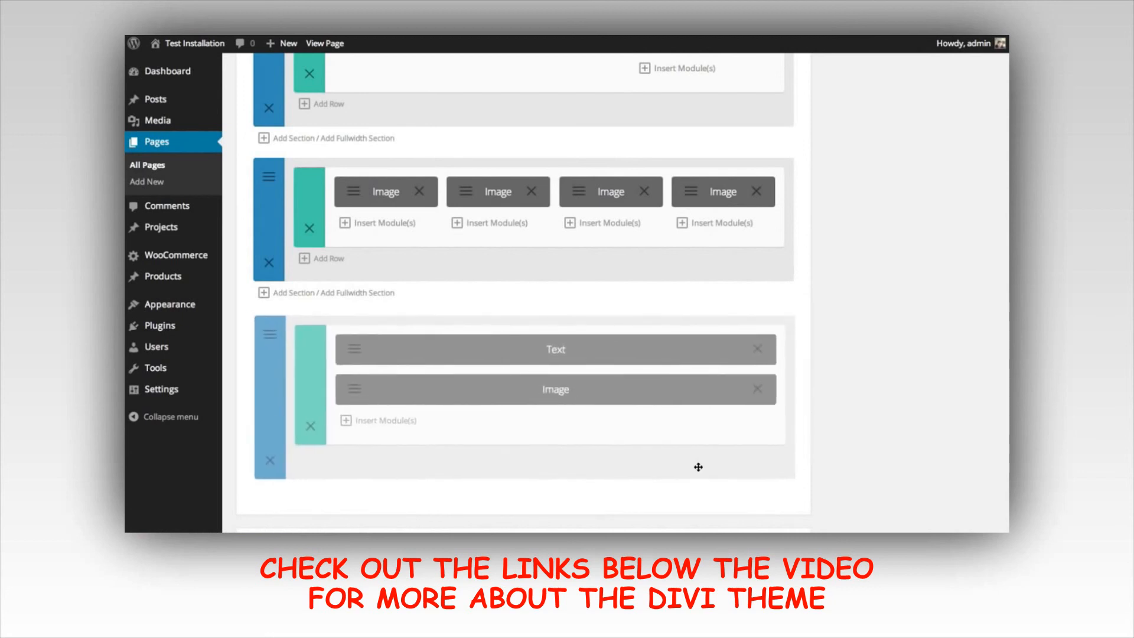
left_click_drag(480, 352, 479, 390)
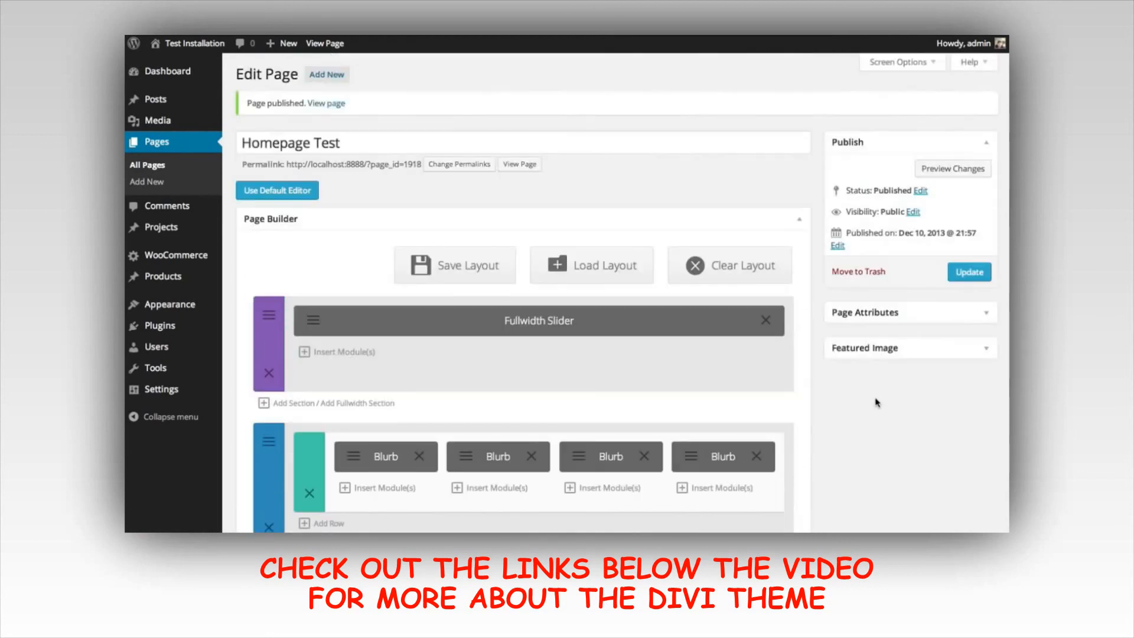
- Preview the page changes and examine the whole homepage from the slider down to the new background-image section with the centered text and laptop
left_click(959, 172)
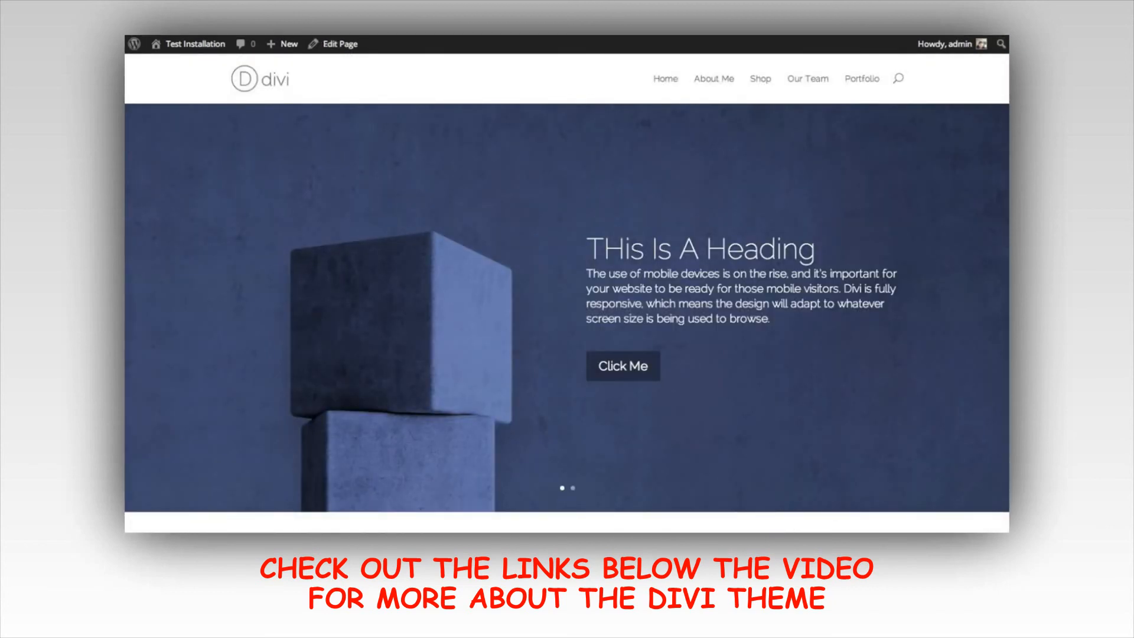
scroll(567, 295, "down", 3)
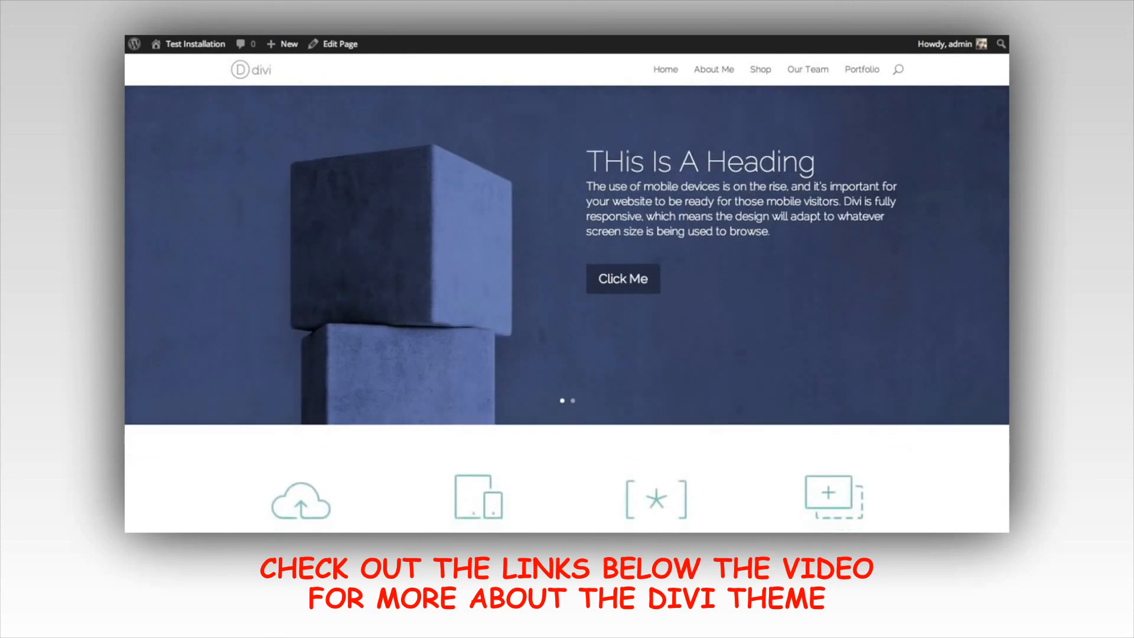
scroll(567, 295, "down", 2)
scroll(567, 295, "up", 3)
scroll(566, 295, "down", 1)
scroll(567, 295, "up", 1)
scroll(978, 165, "up", 1)
scroll(977, 165, "down", 1)
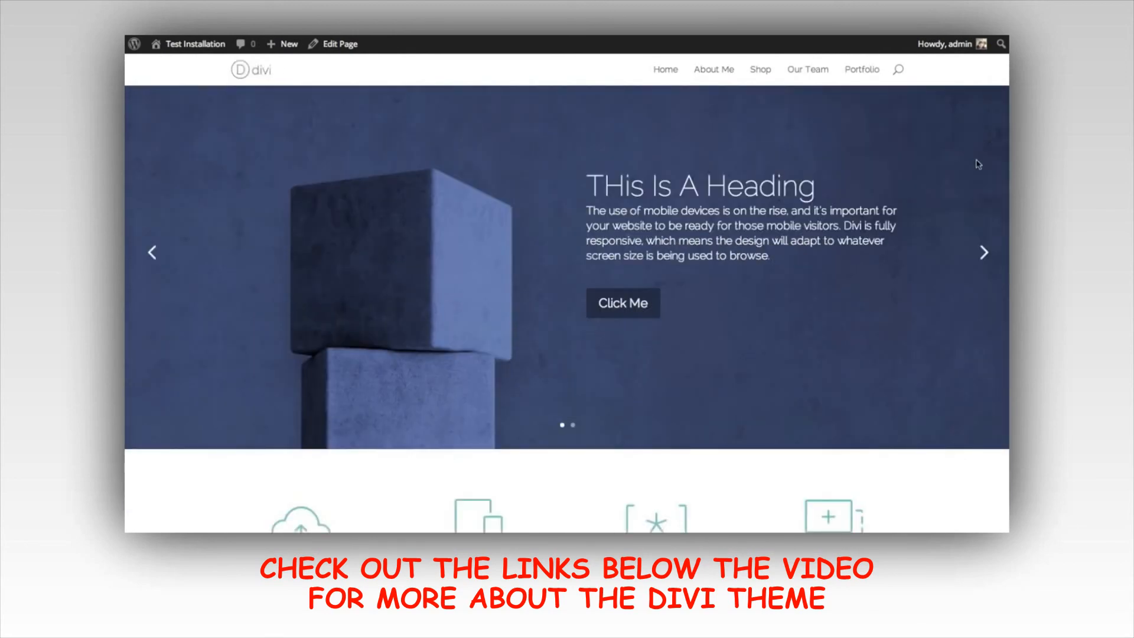
scroll(1006, 122, "down", 4)
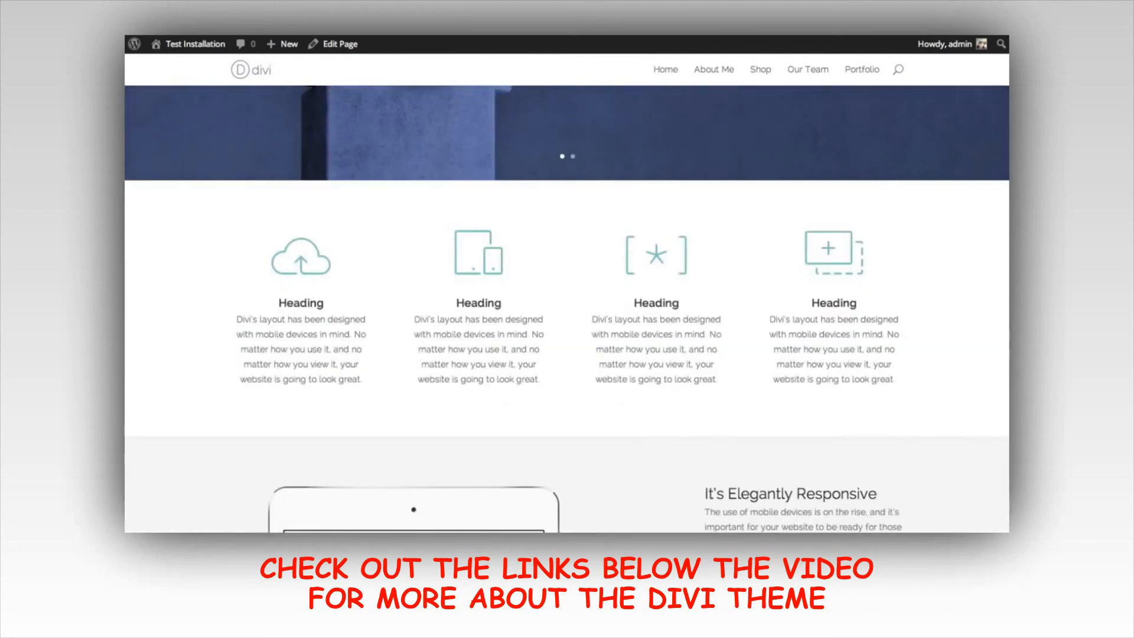
scroll(566, 309, "down", 5)
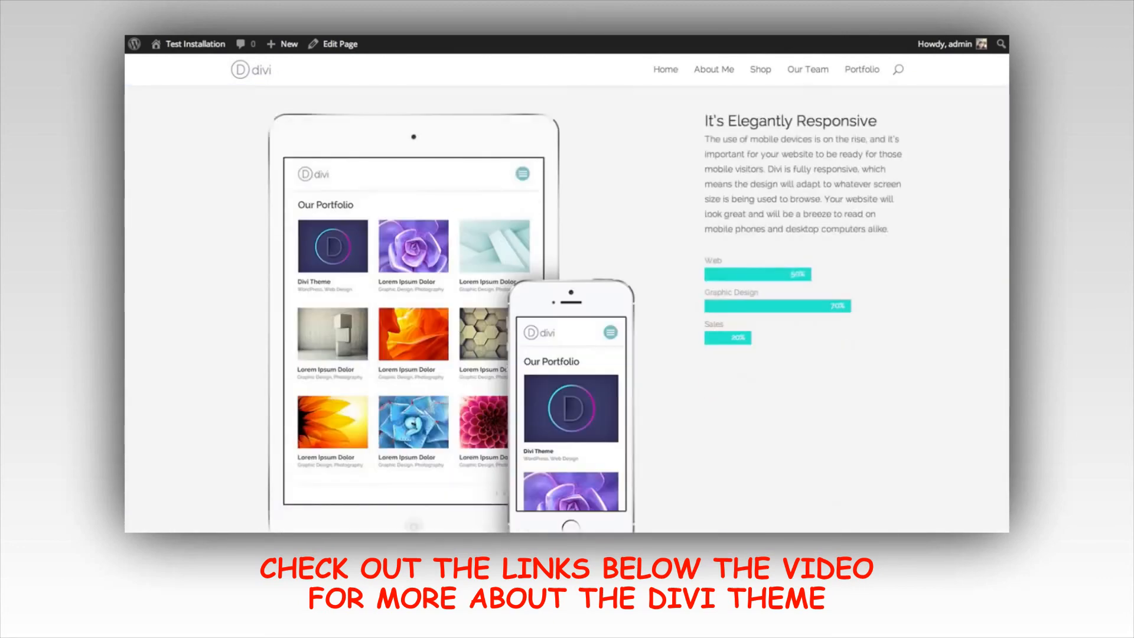
scroll(567, 309, "down", 5)
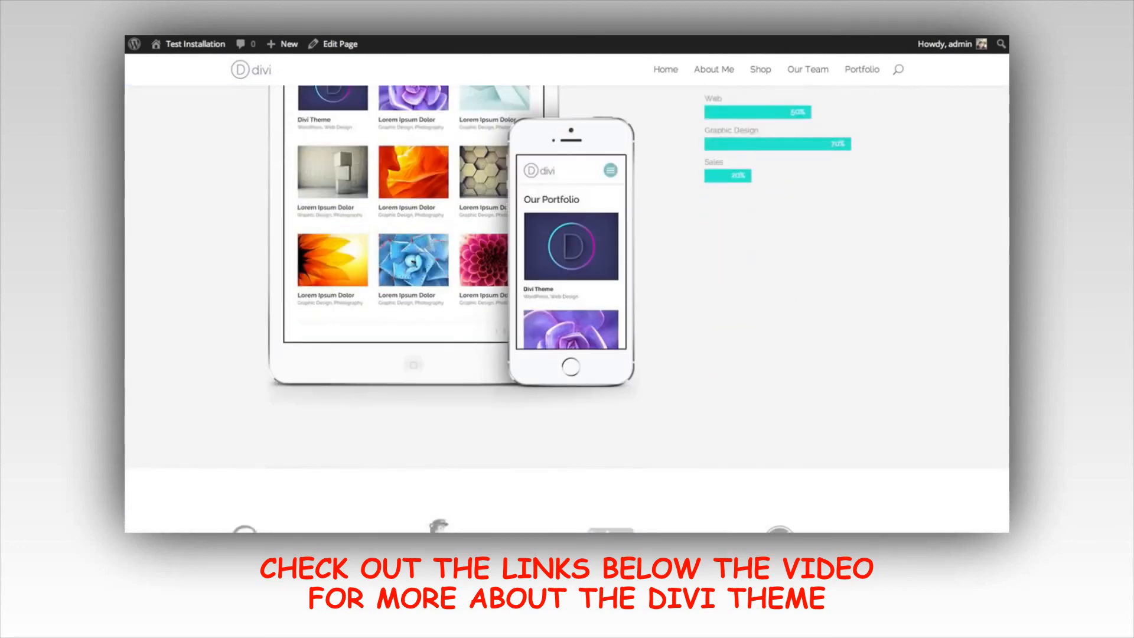
scroll(923, 337, "down", 1)
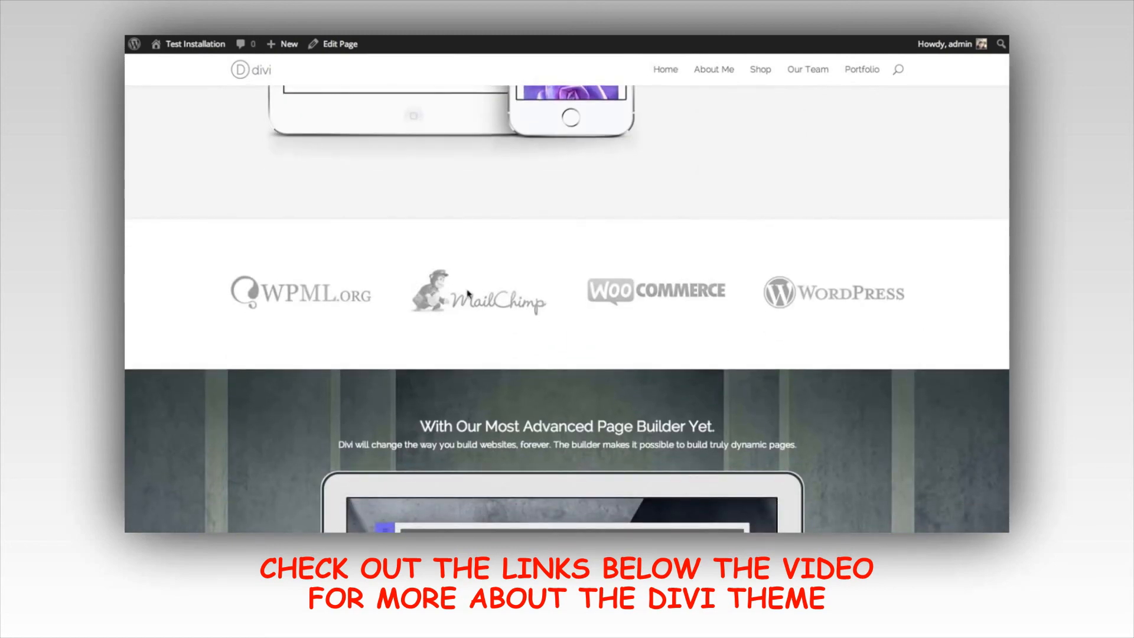
scroll(1001, 299, "down", 4)
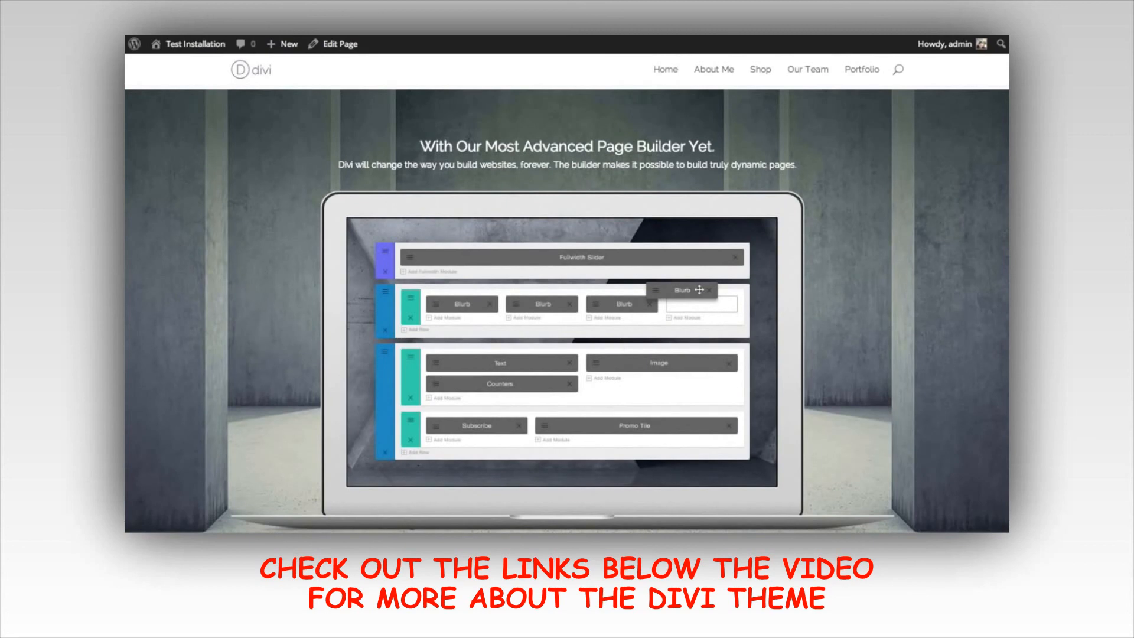
scroll(1005, 264, "down", 4)
scroll(1006, 264, "up", 8)
scroll(1005, 264, "up", 10)
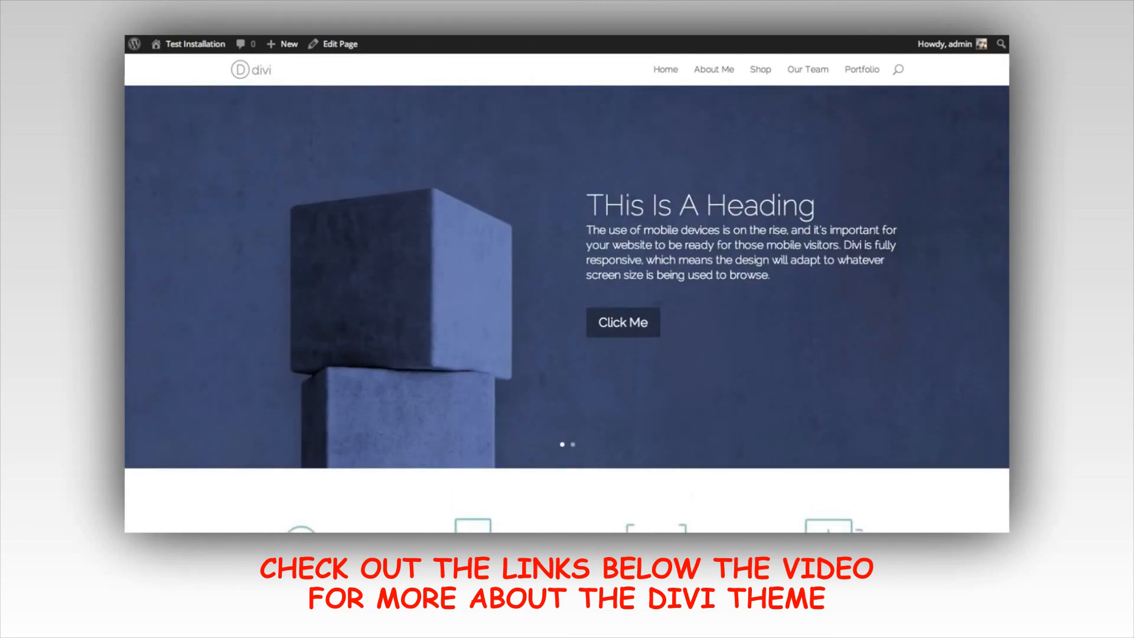